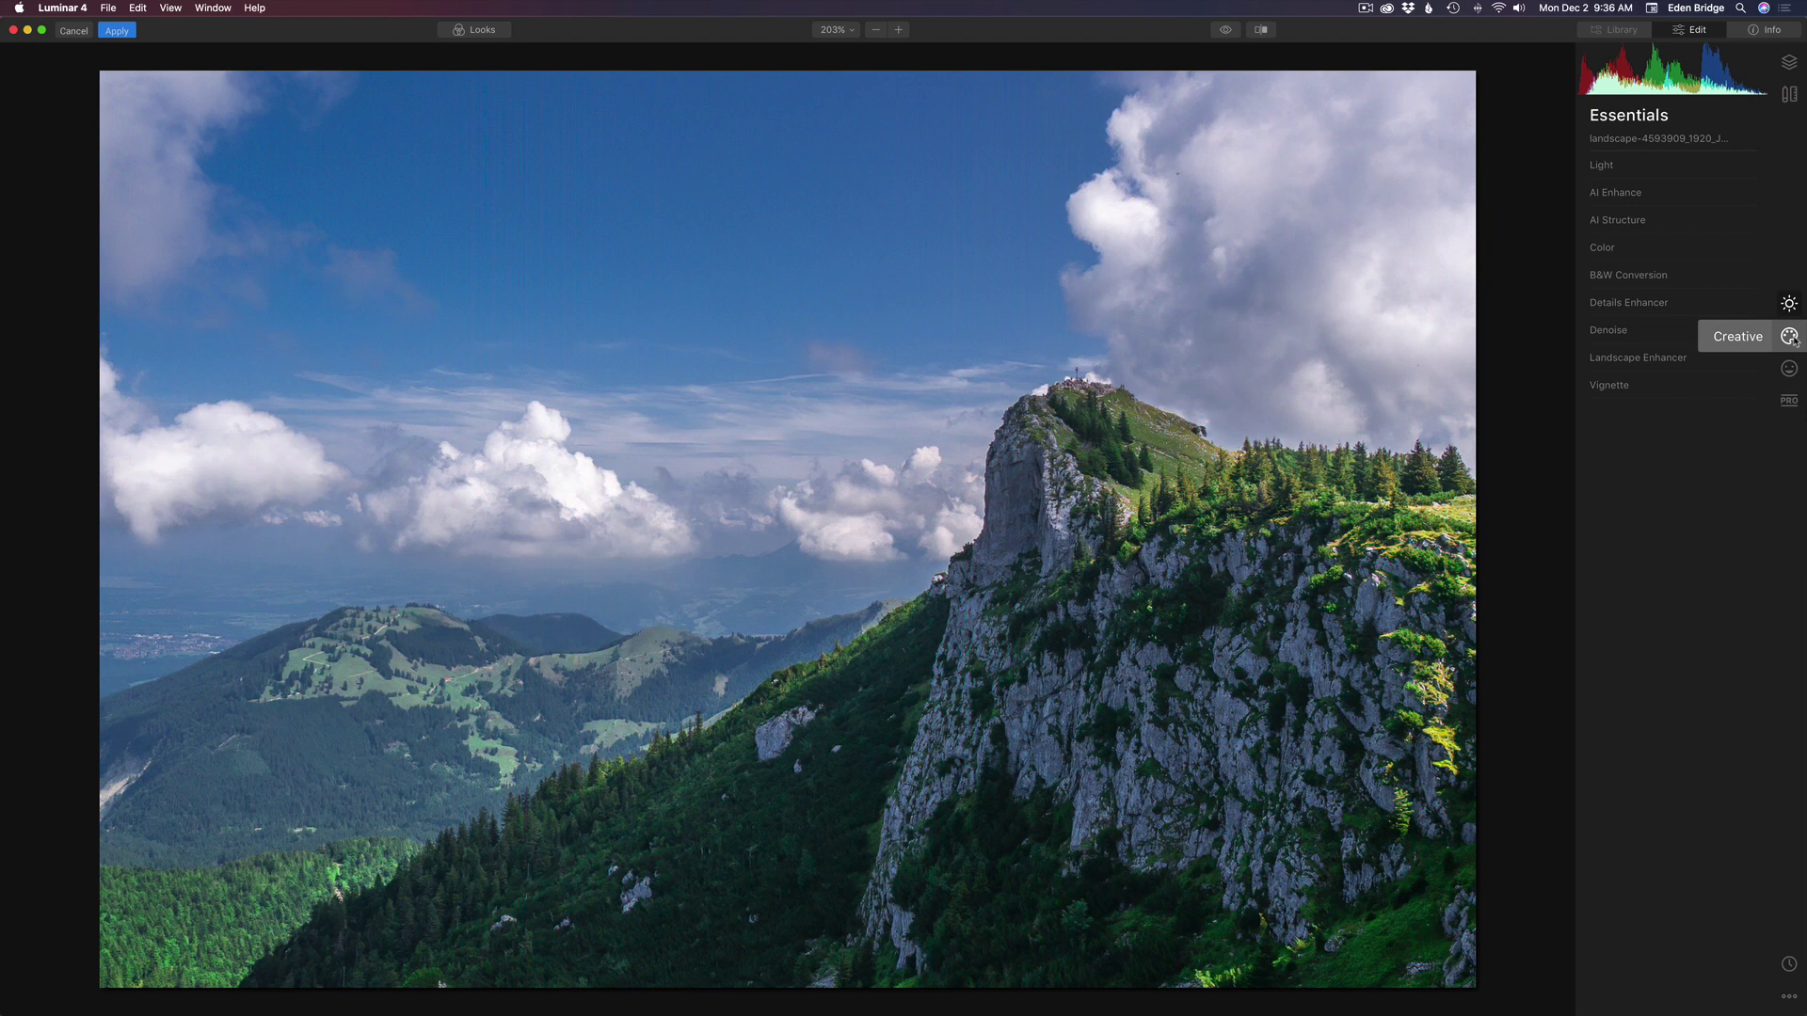
Replace the photo's sky with the Blue Sky 3 preset using AI Sky Replacement.
left_click(1790, 337)
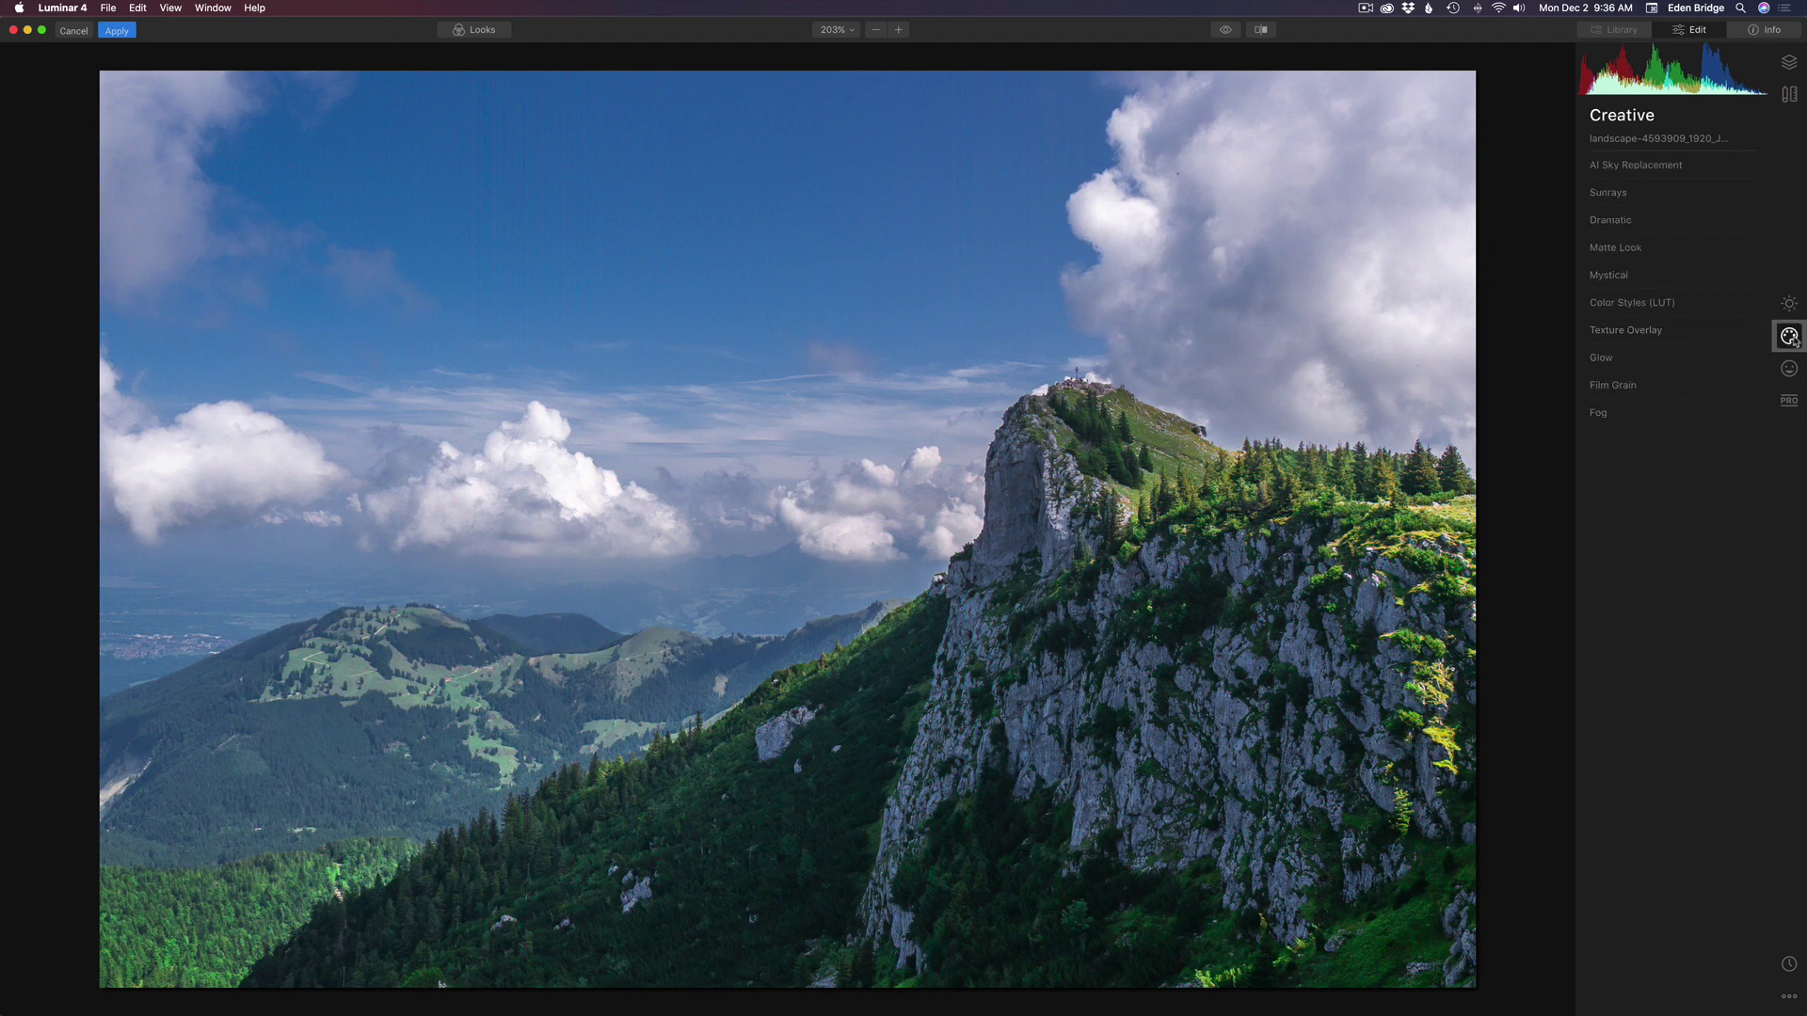
left_click(1659, 167)
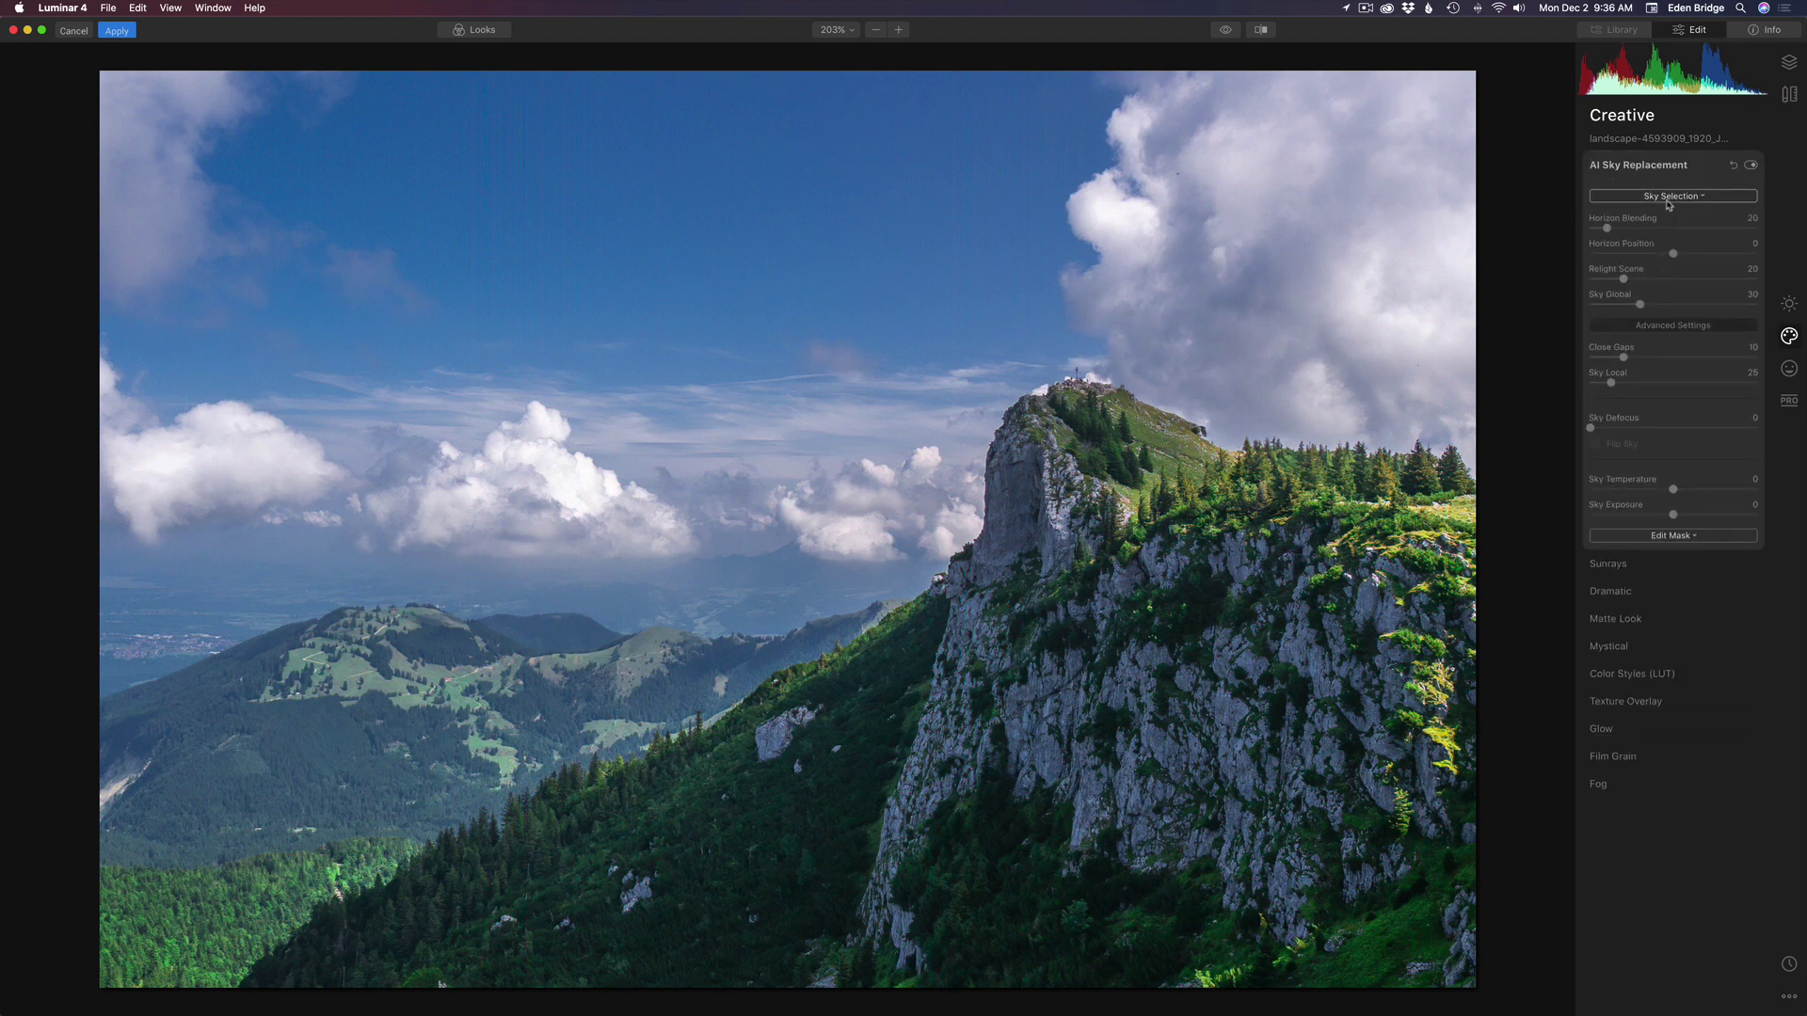
left_click(1681, 200)
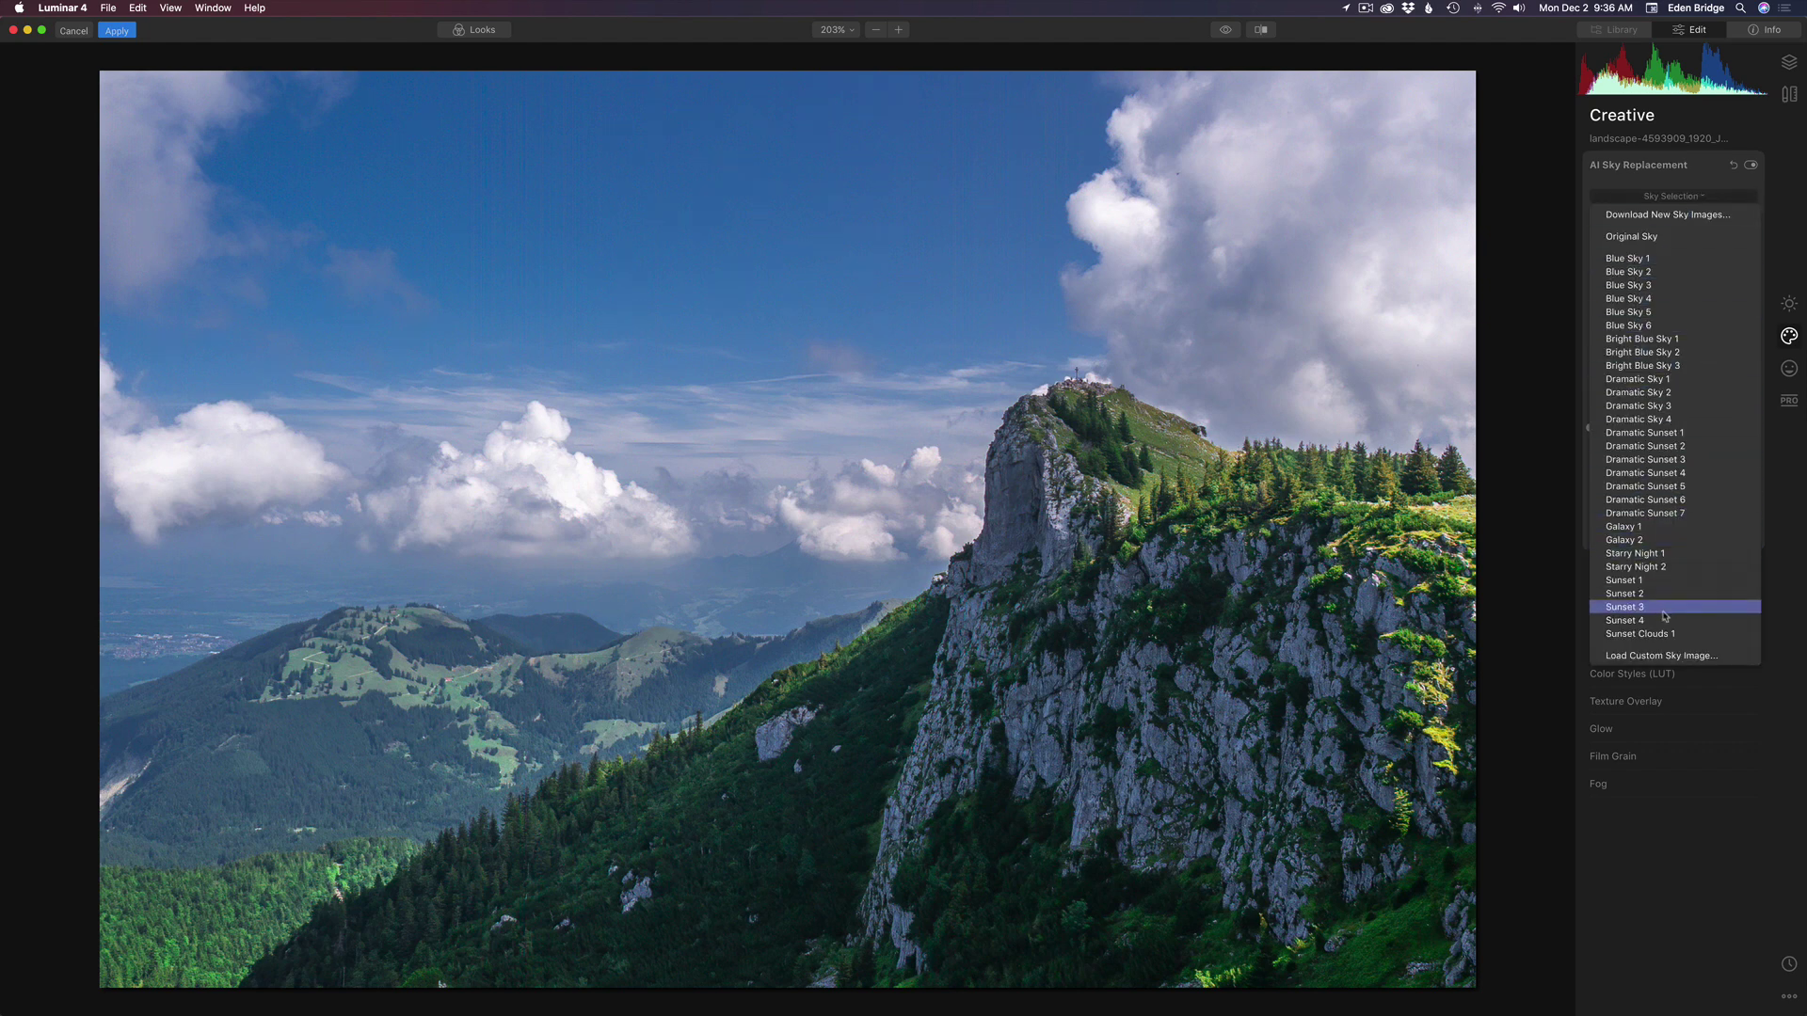
left_click(1656, 236)
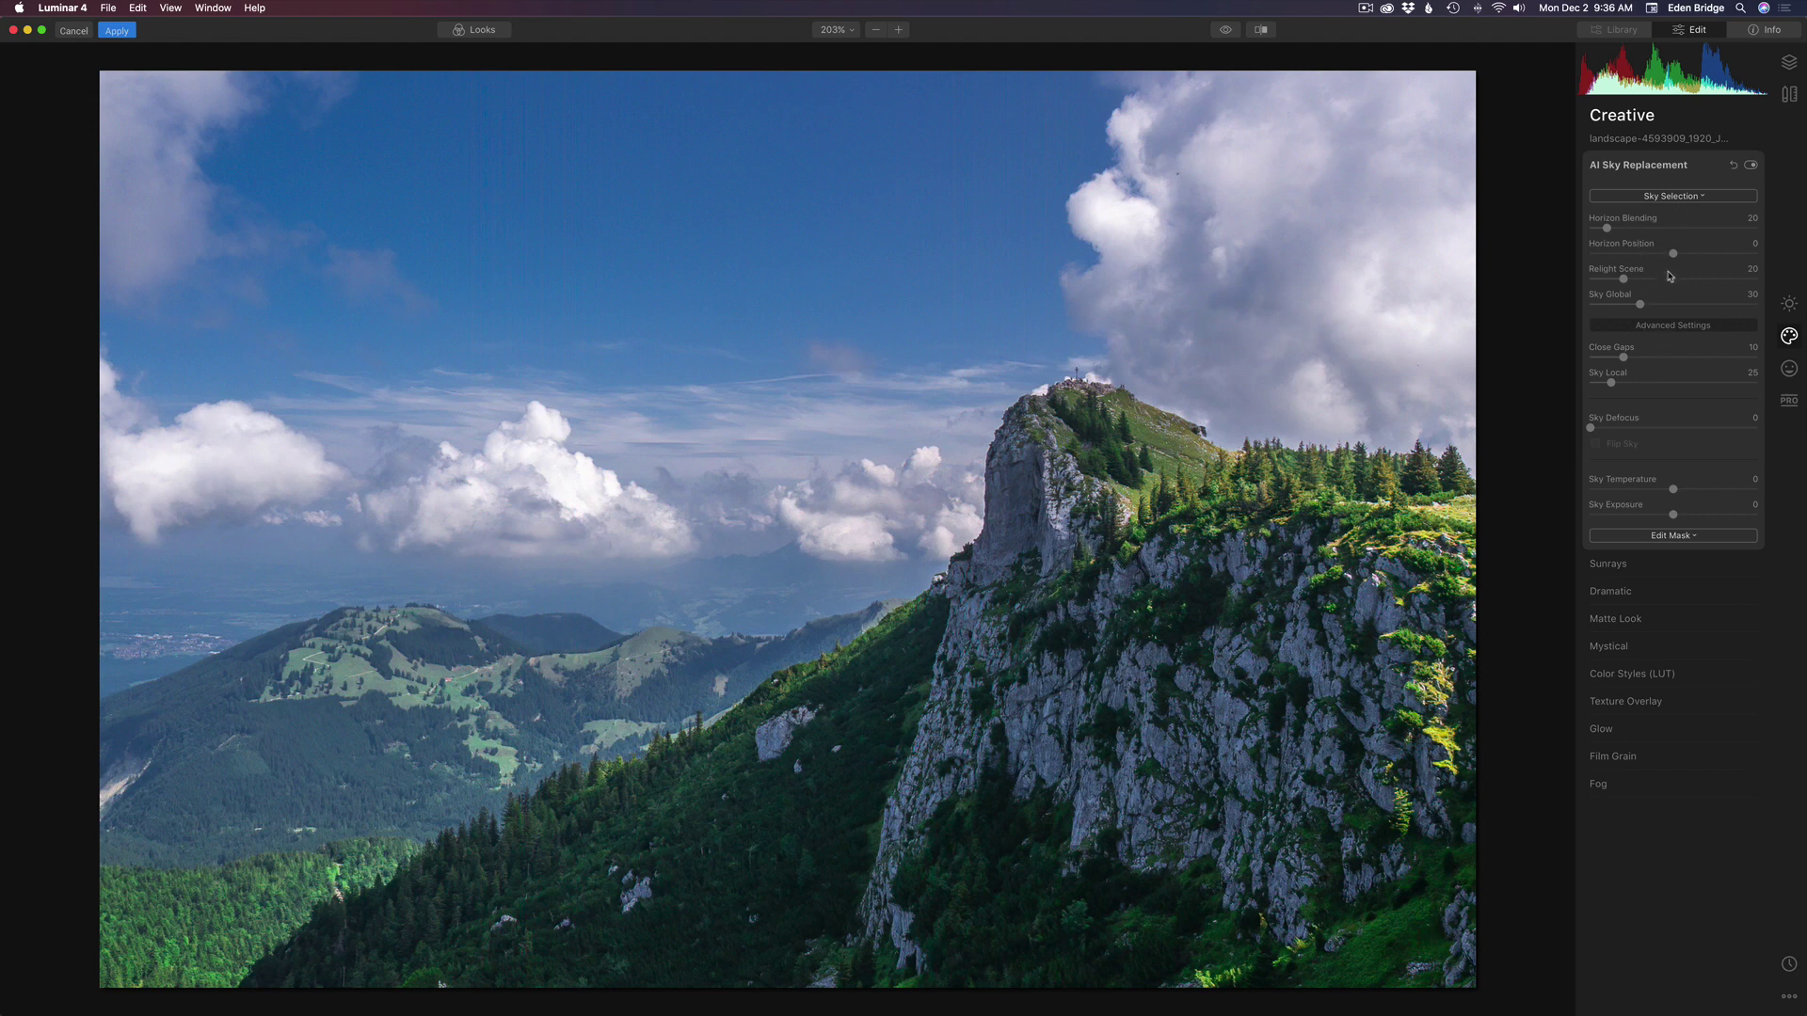
left_click(1684, 199)
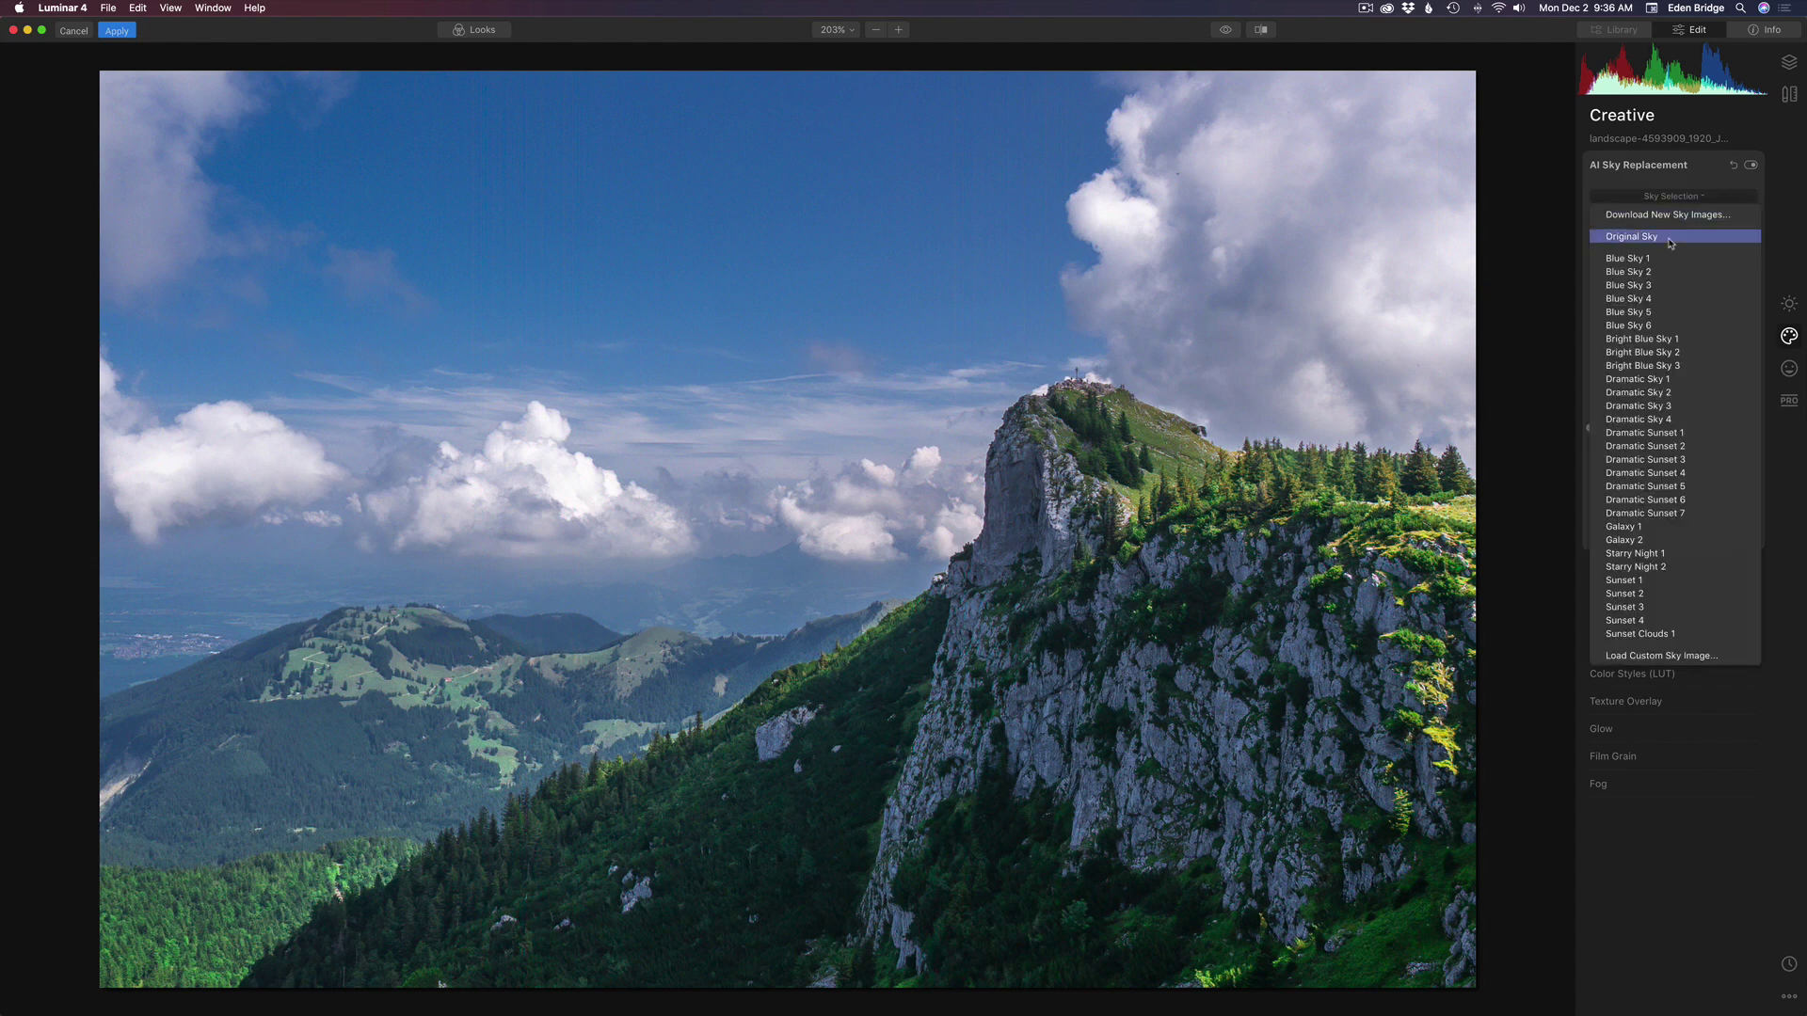
left_click(1650, 286)
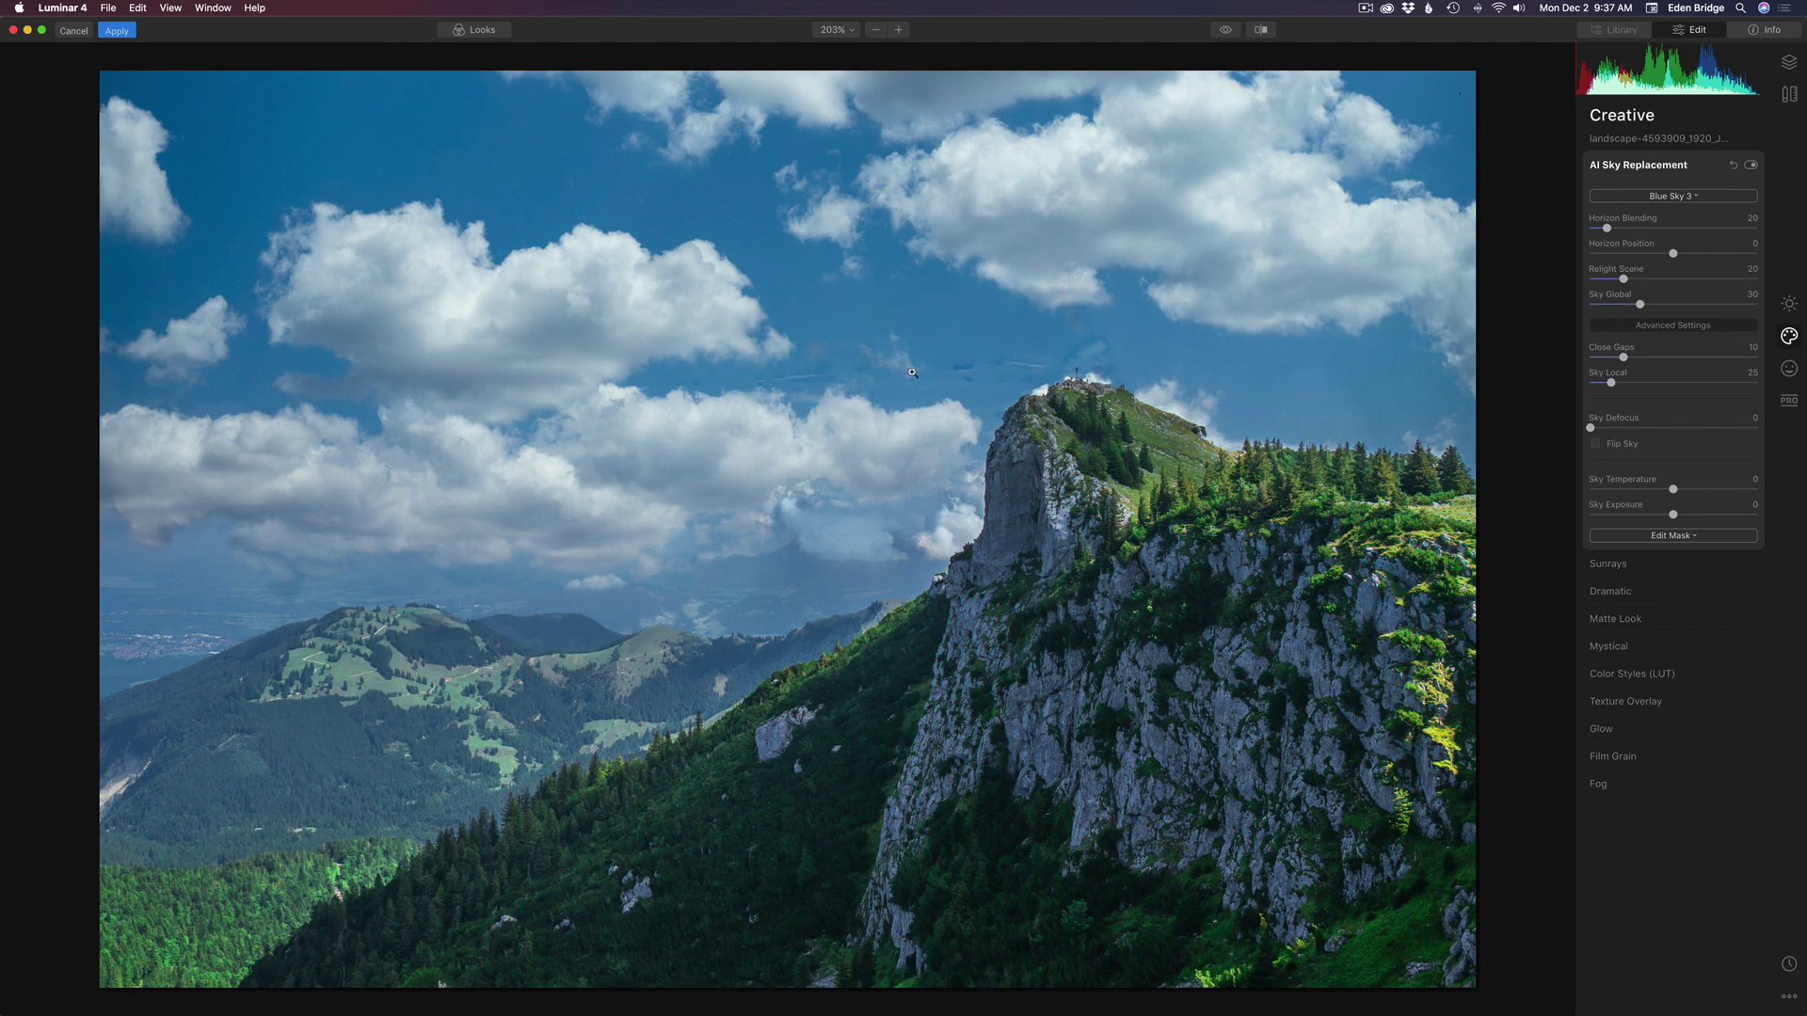
Reduce Close Gaps to 2 in the advanced sky replacement settings.
left_click(1683, 329)
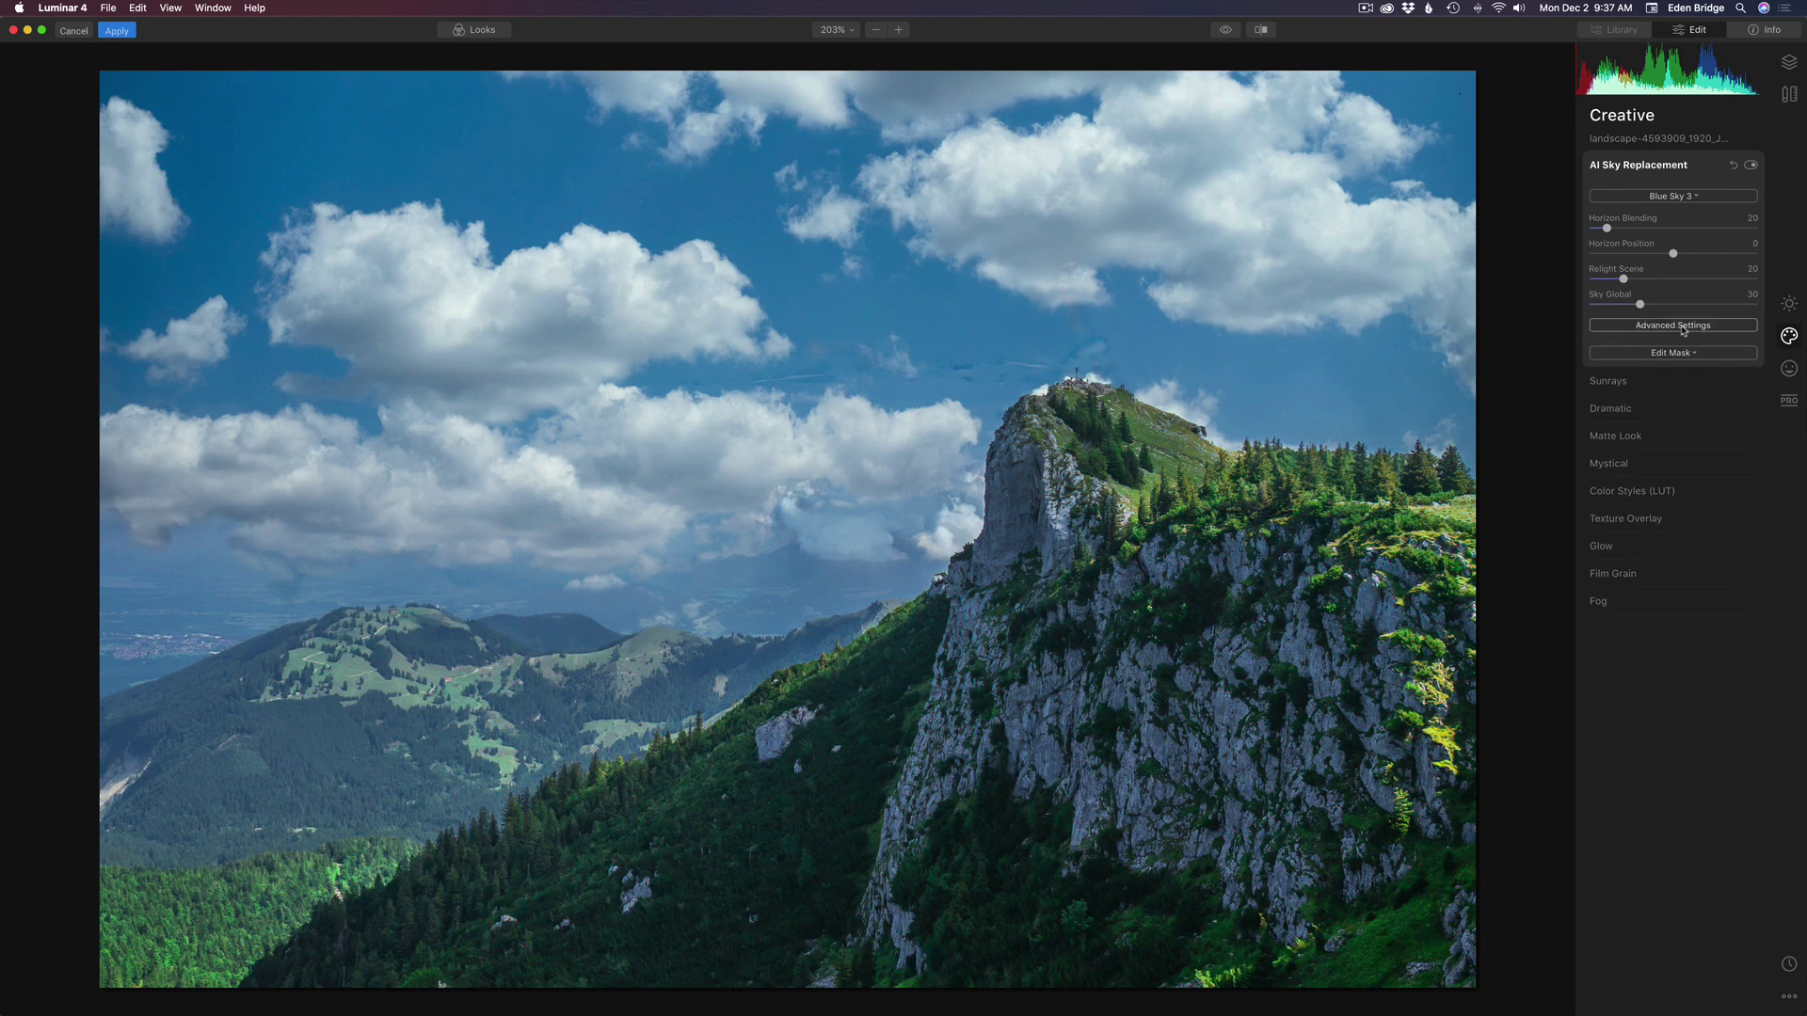
left_click(1682, 328)
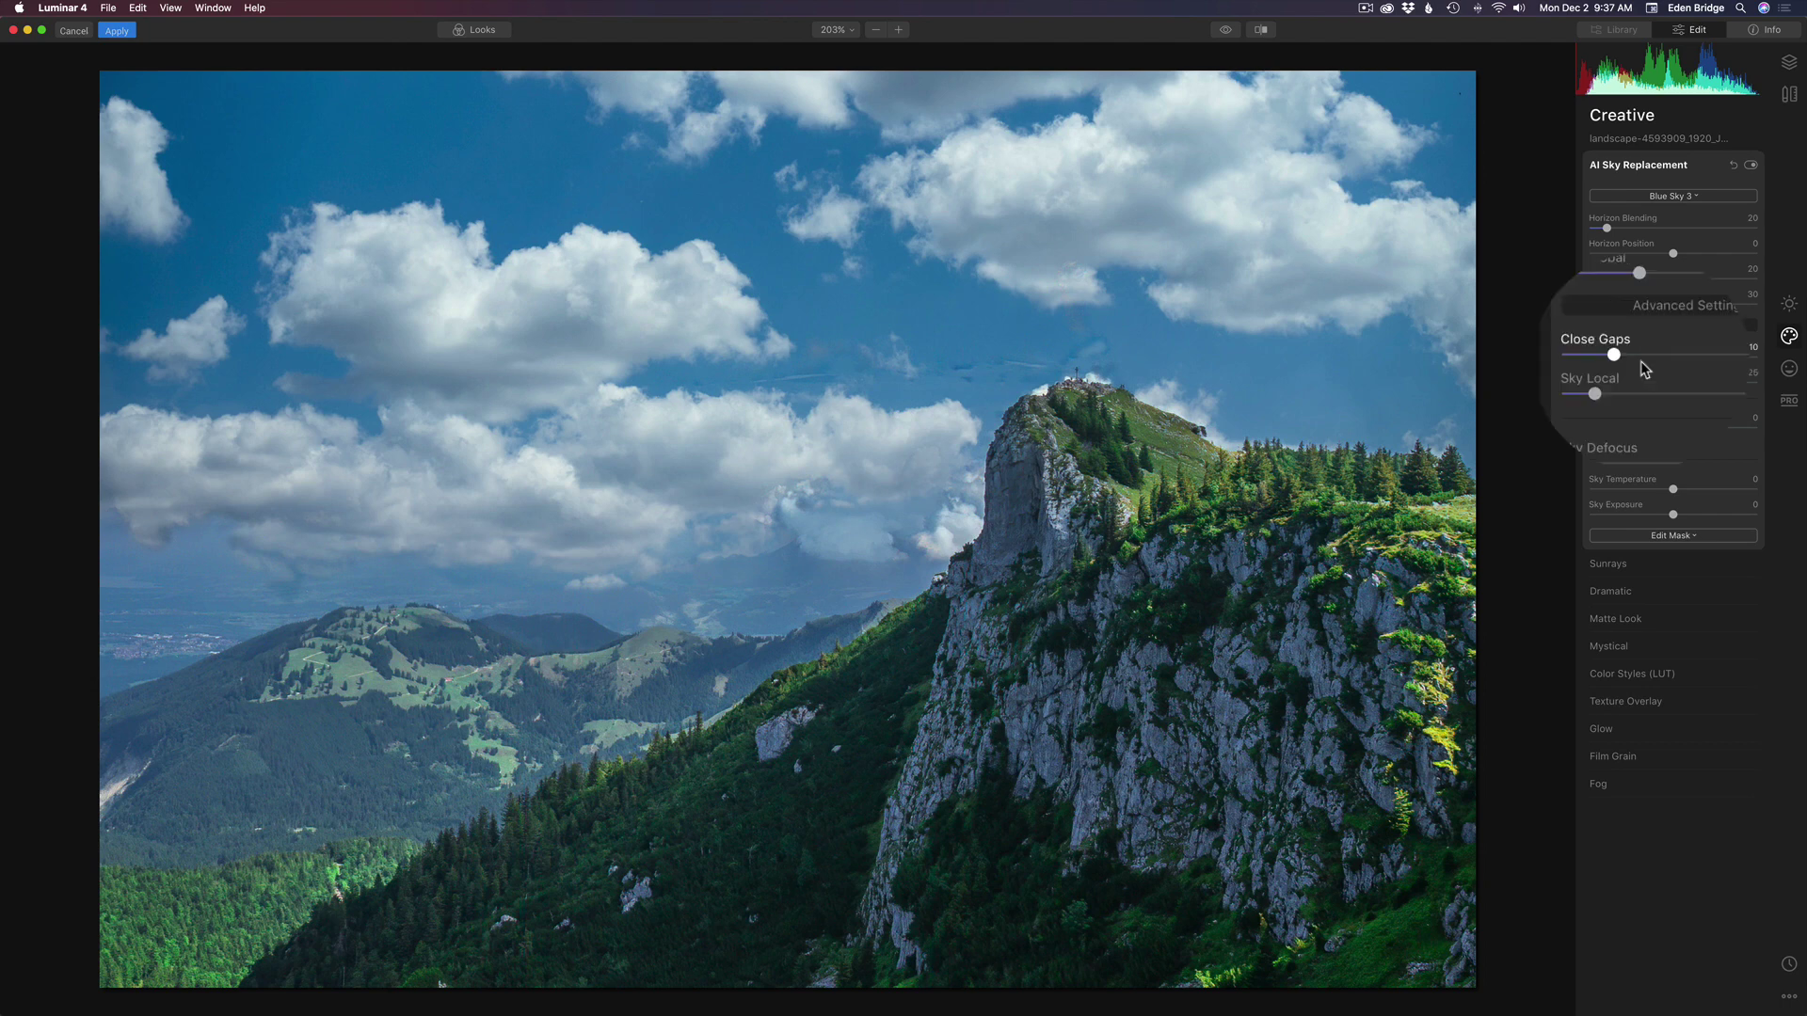
left_click_drag(1593, 354, 1593, 352)
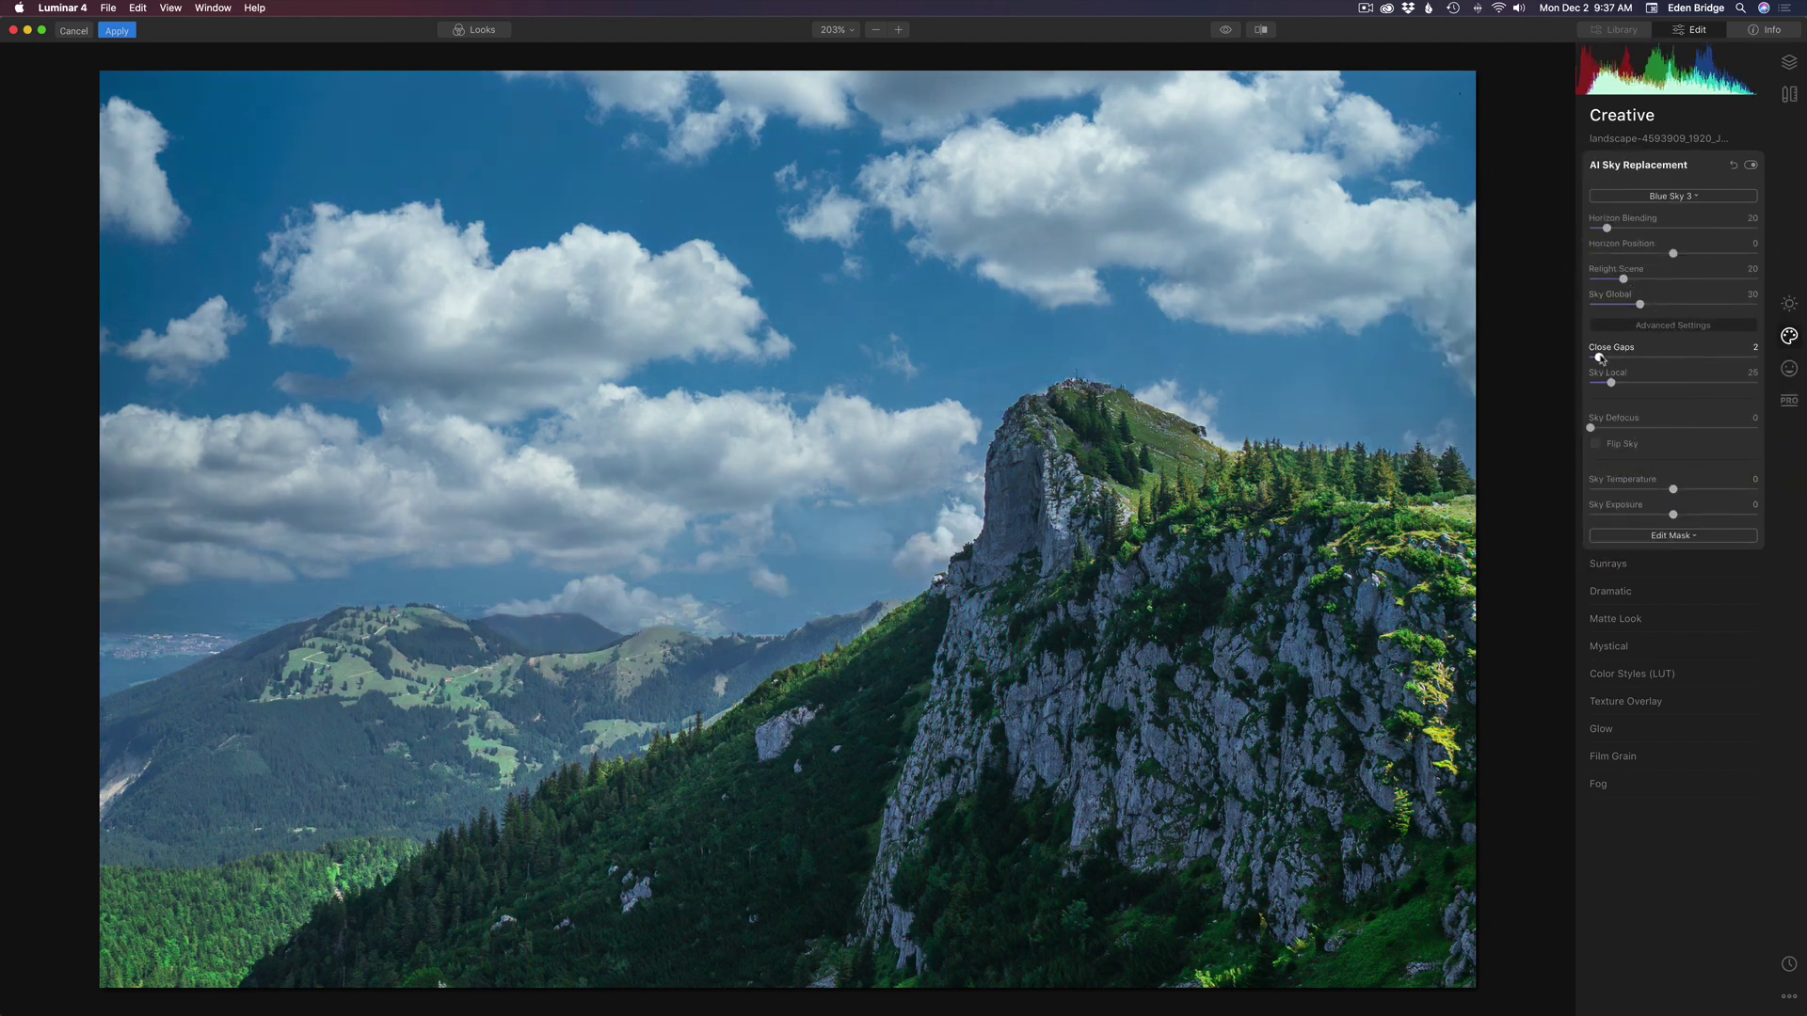
Try the Blue Sky 6, Dramatic Sky 2 and Dramatic Sunset 5 presets as replacement skies.
left_click(1697, 197)
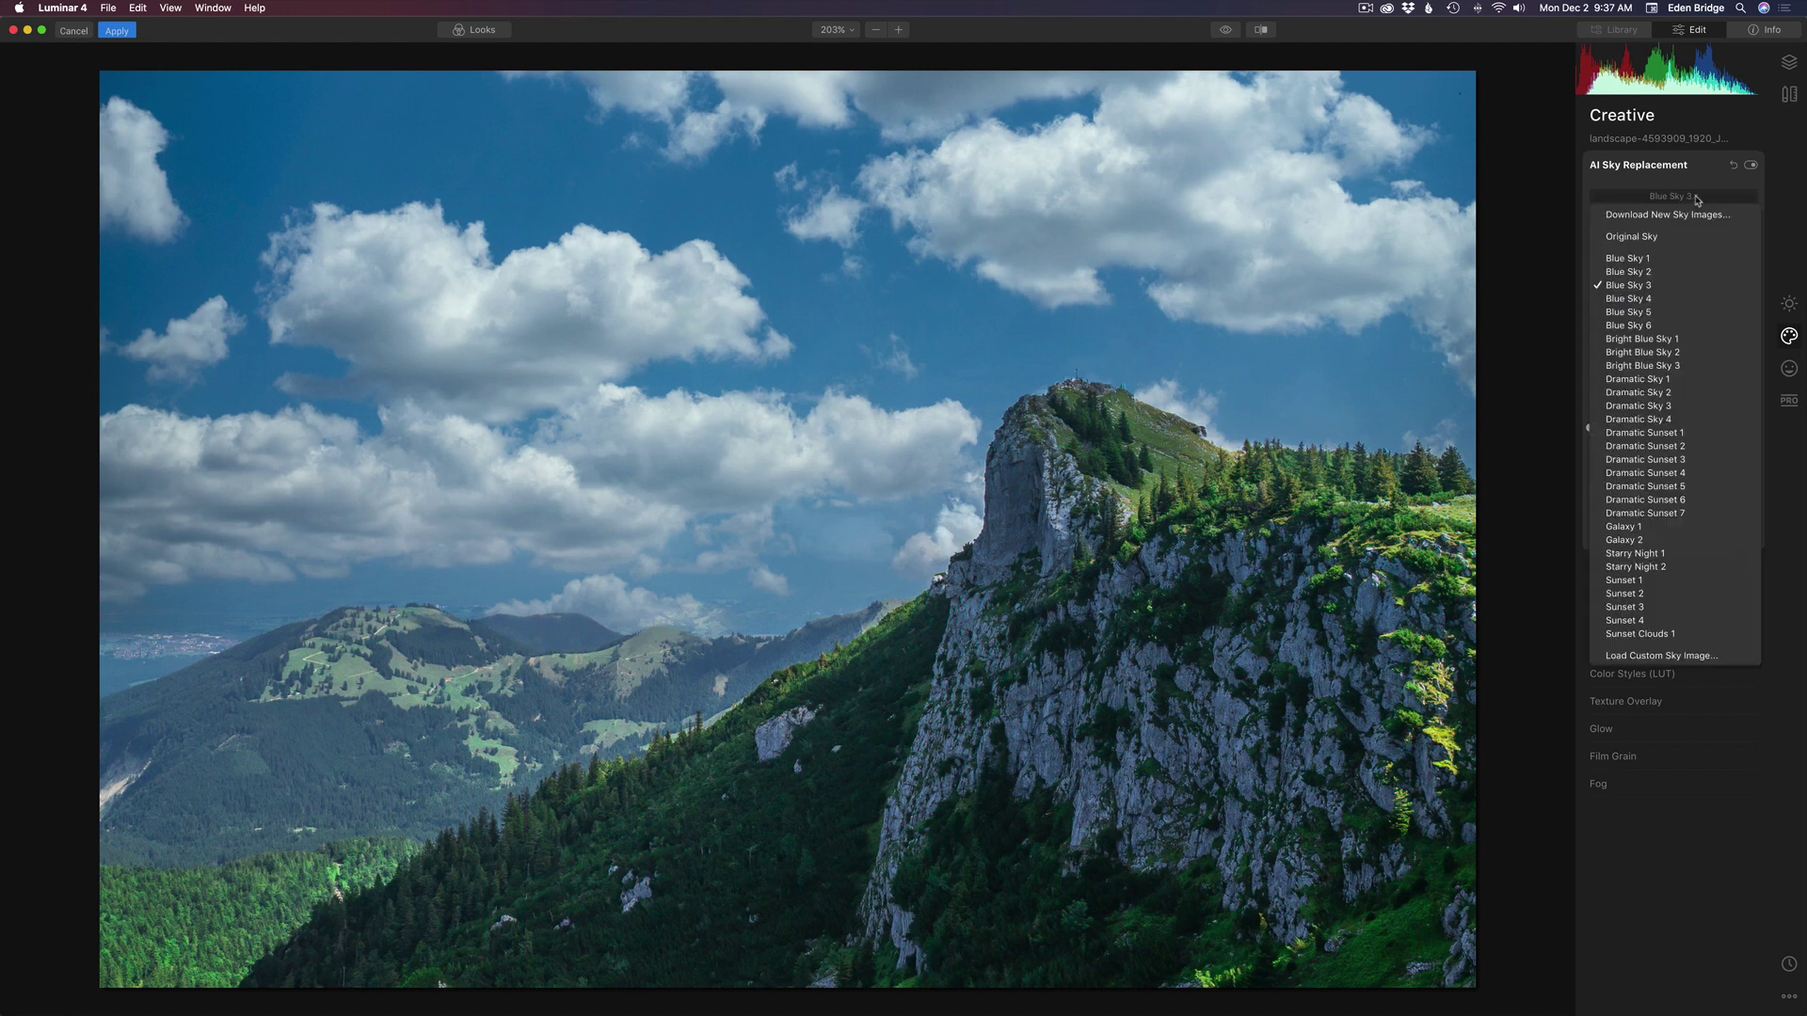
left_click(1659, 326)
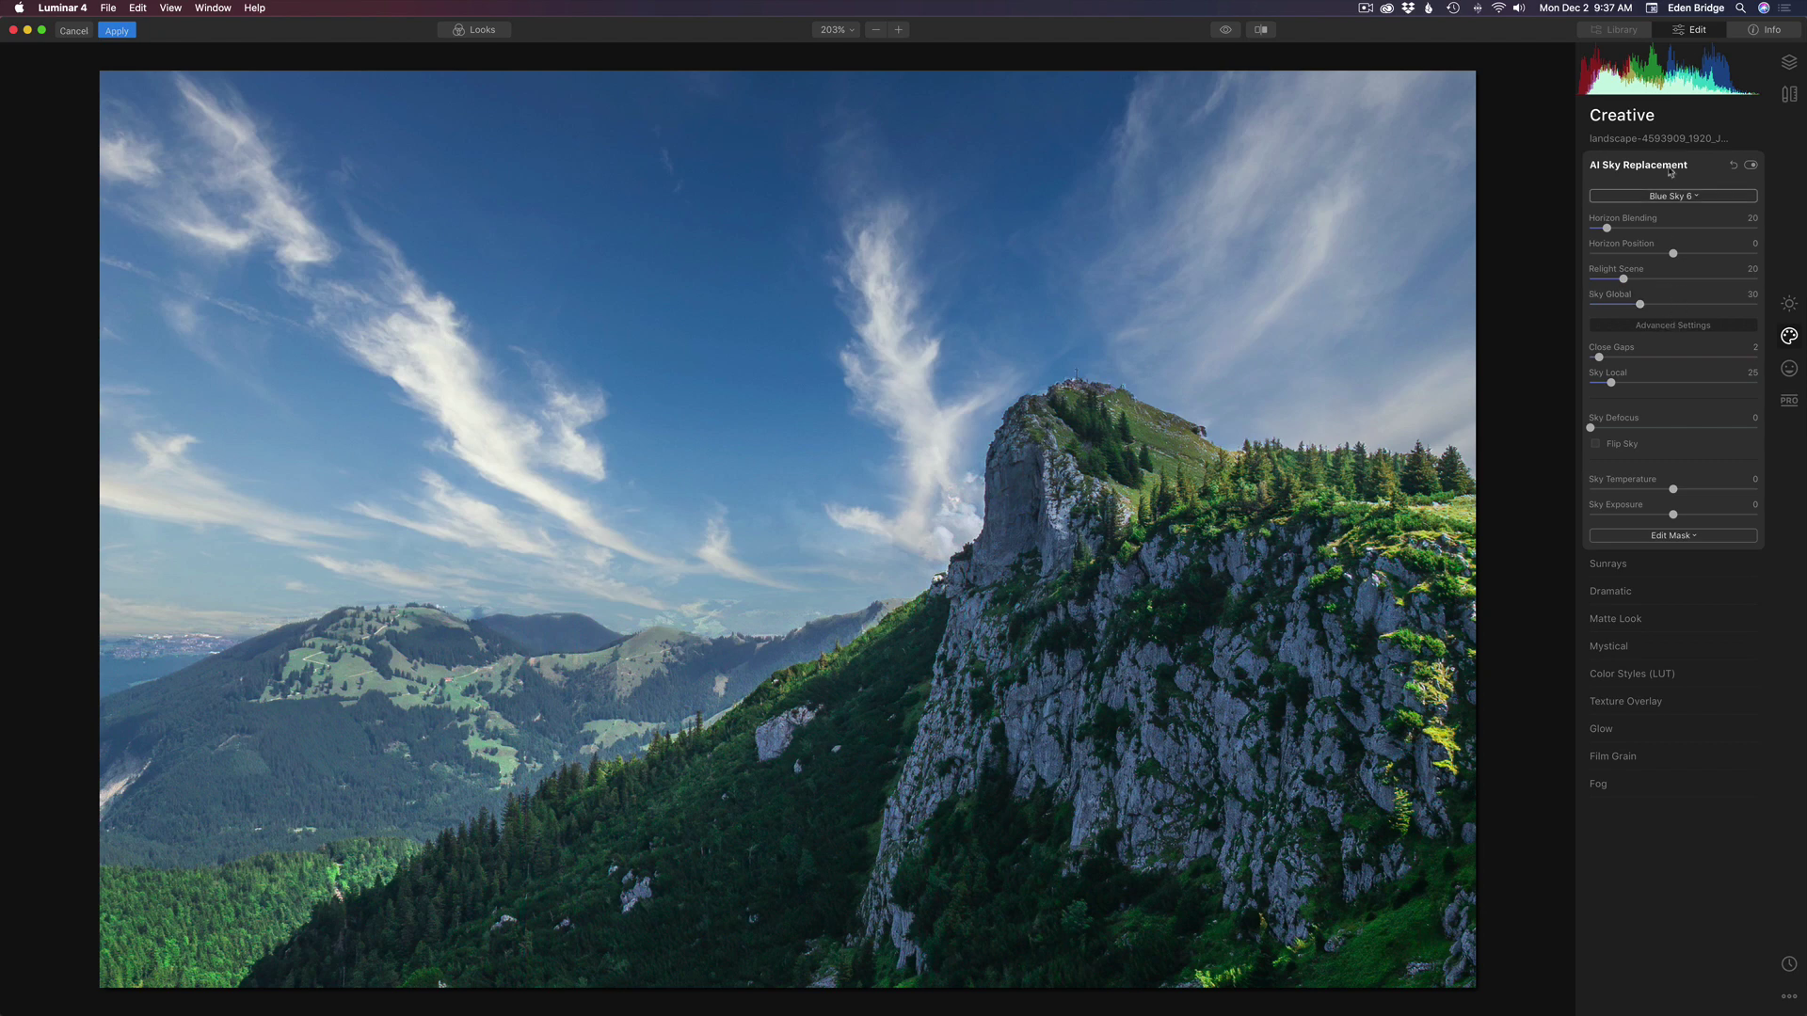
left_click(1684, 199)
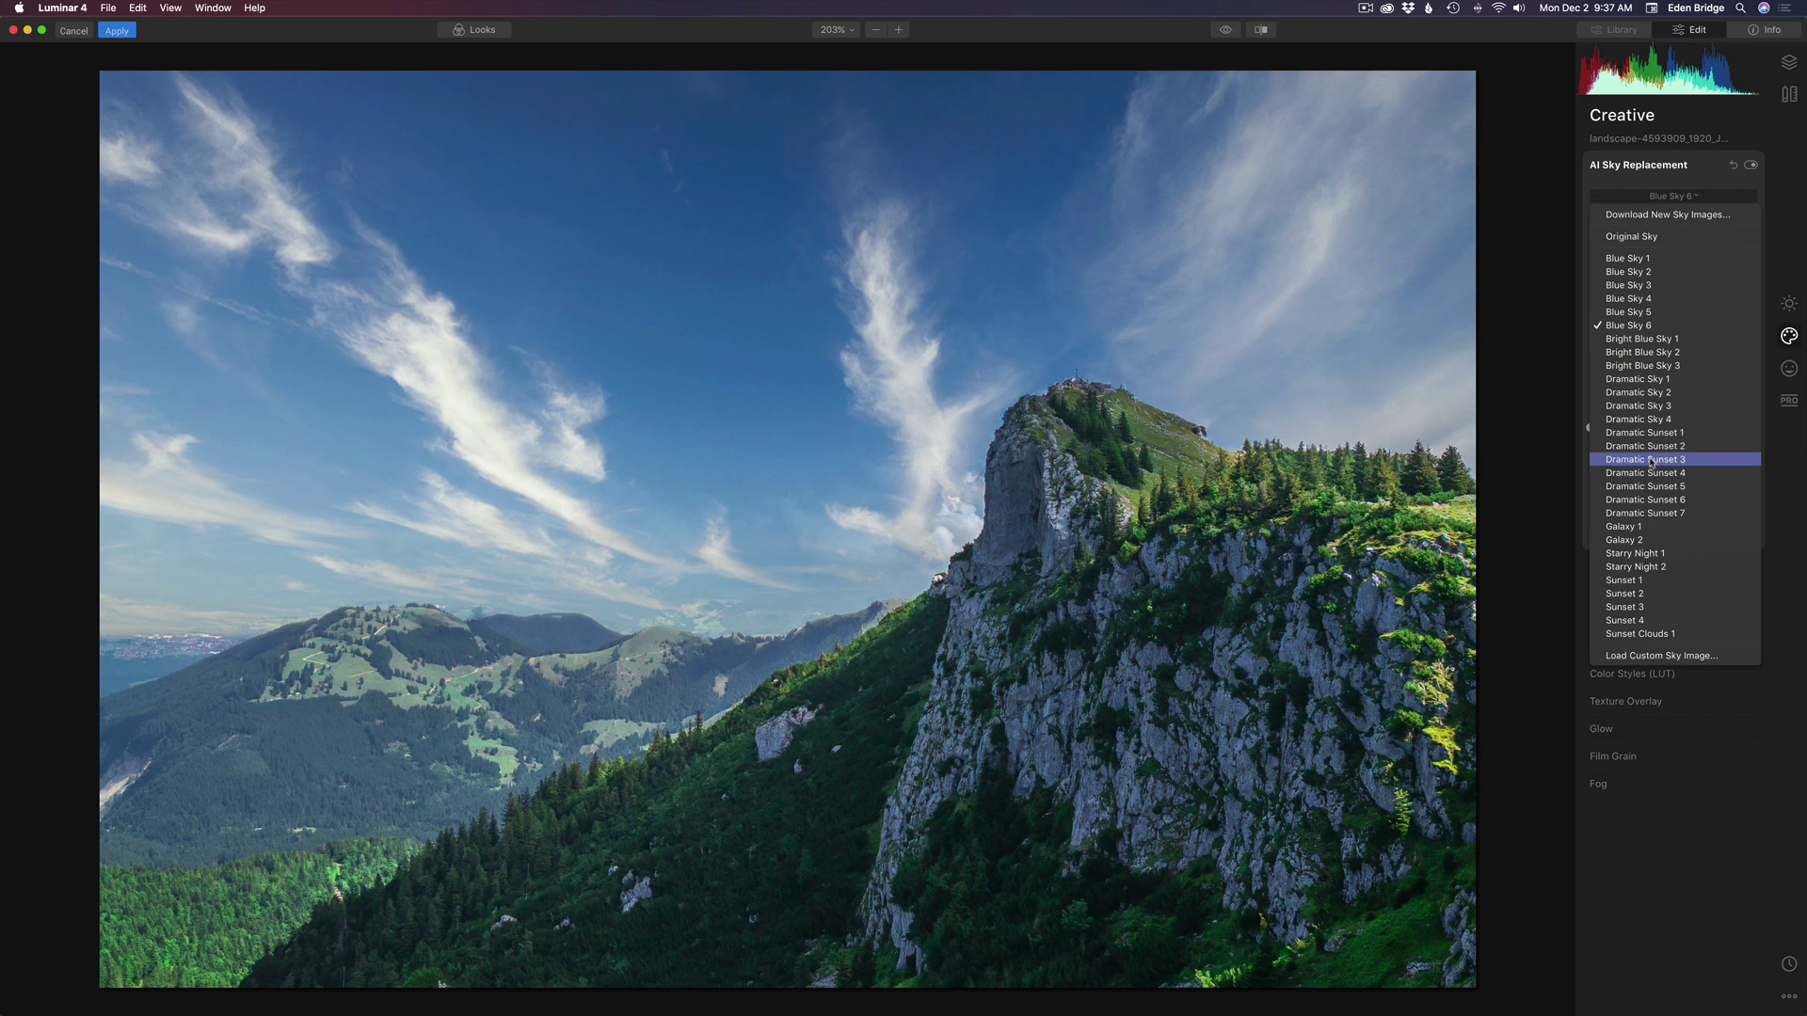
left_click(1649, 393)
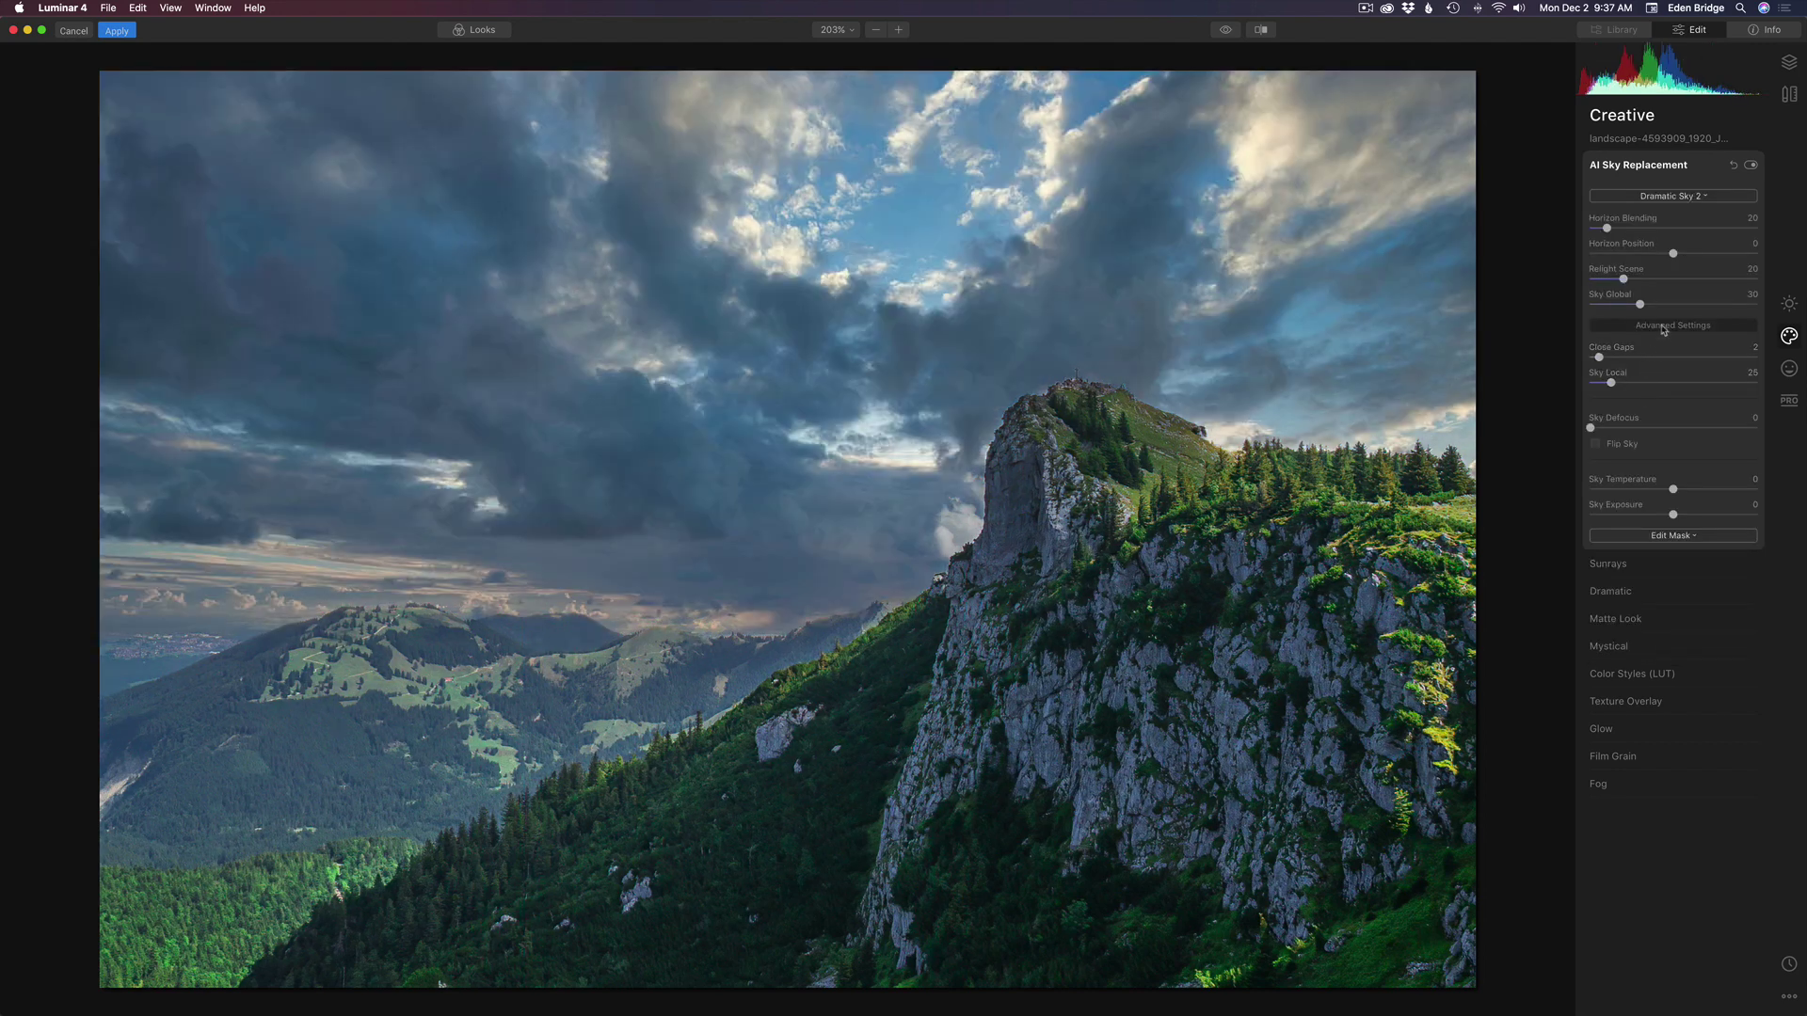
left_click(1690, 195)
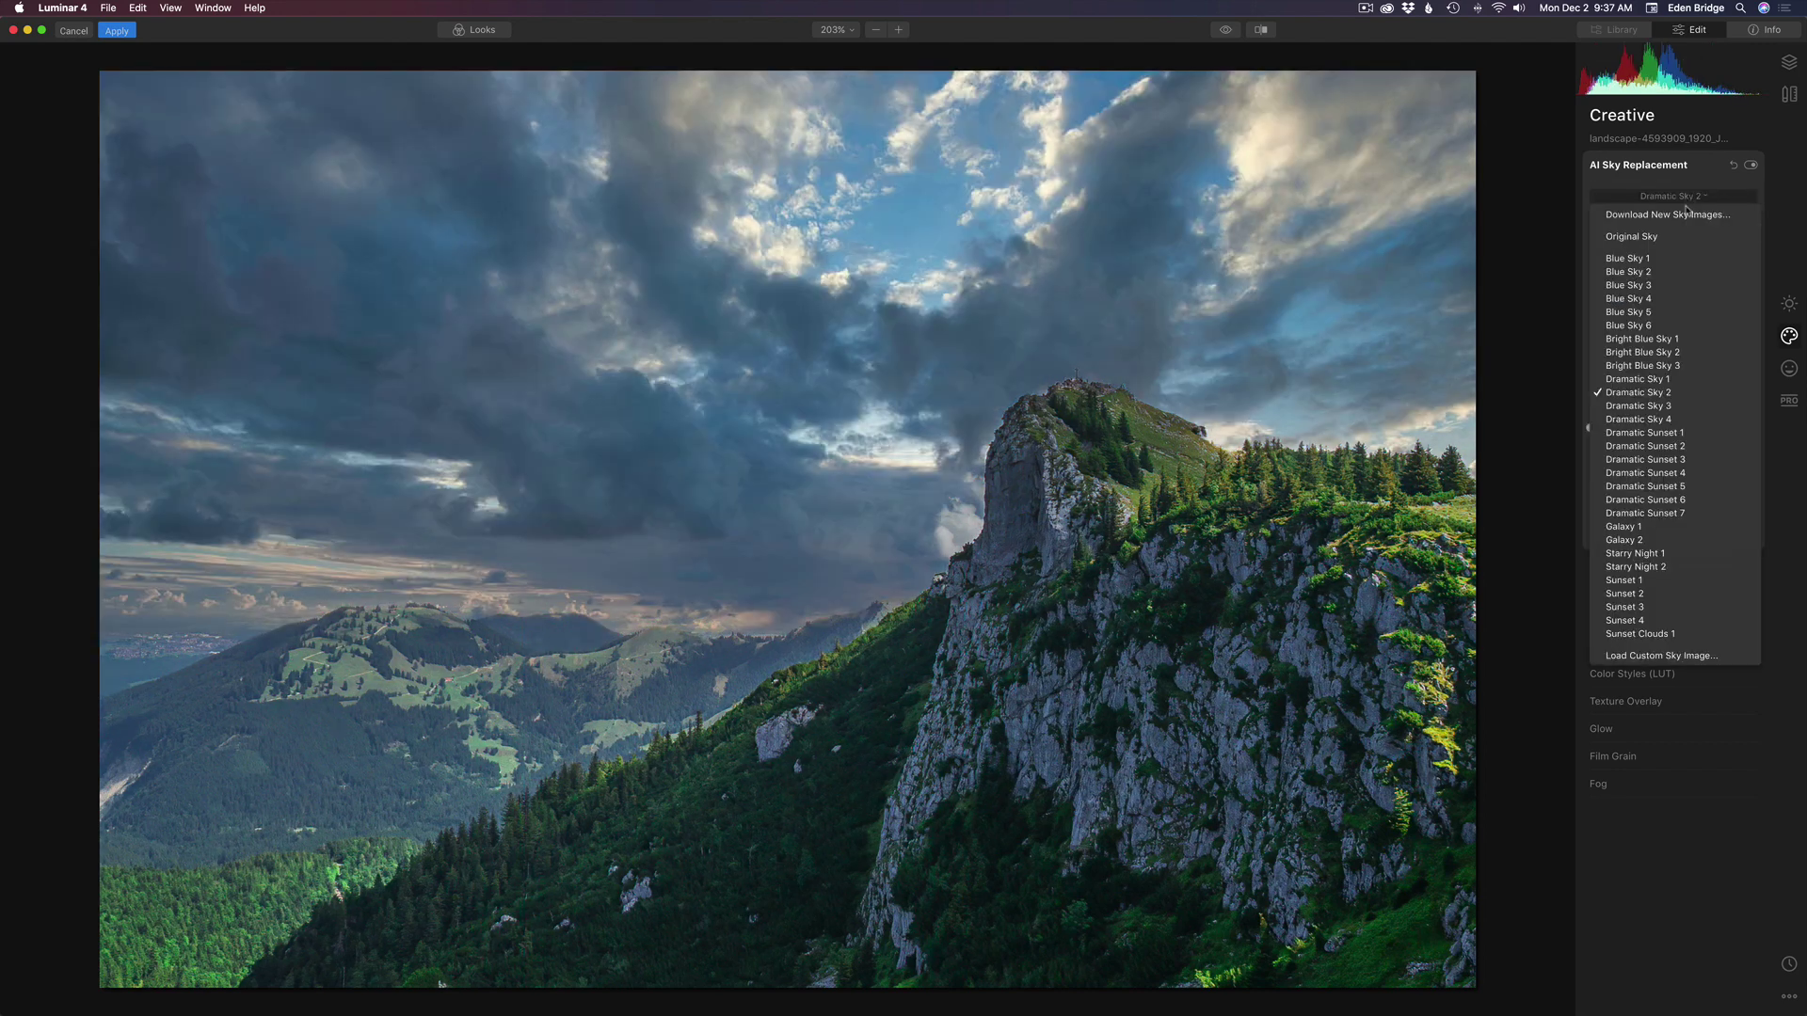
left_click(1650, 487)
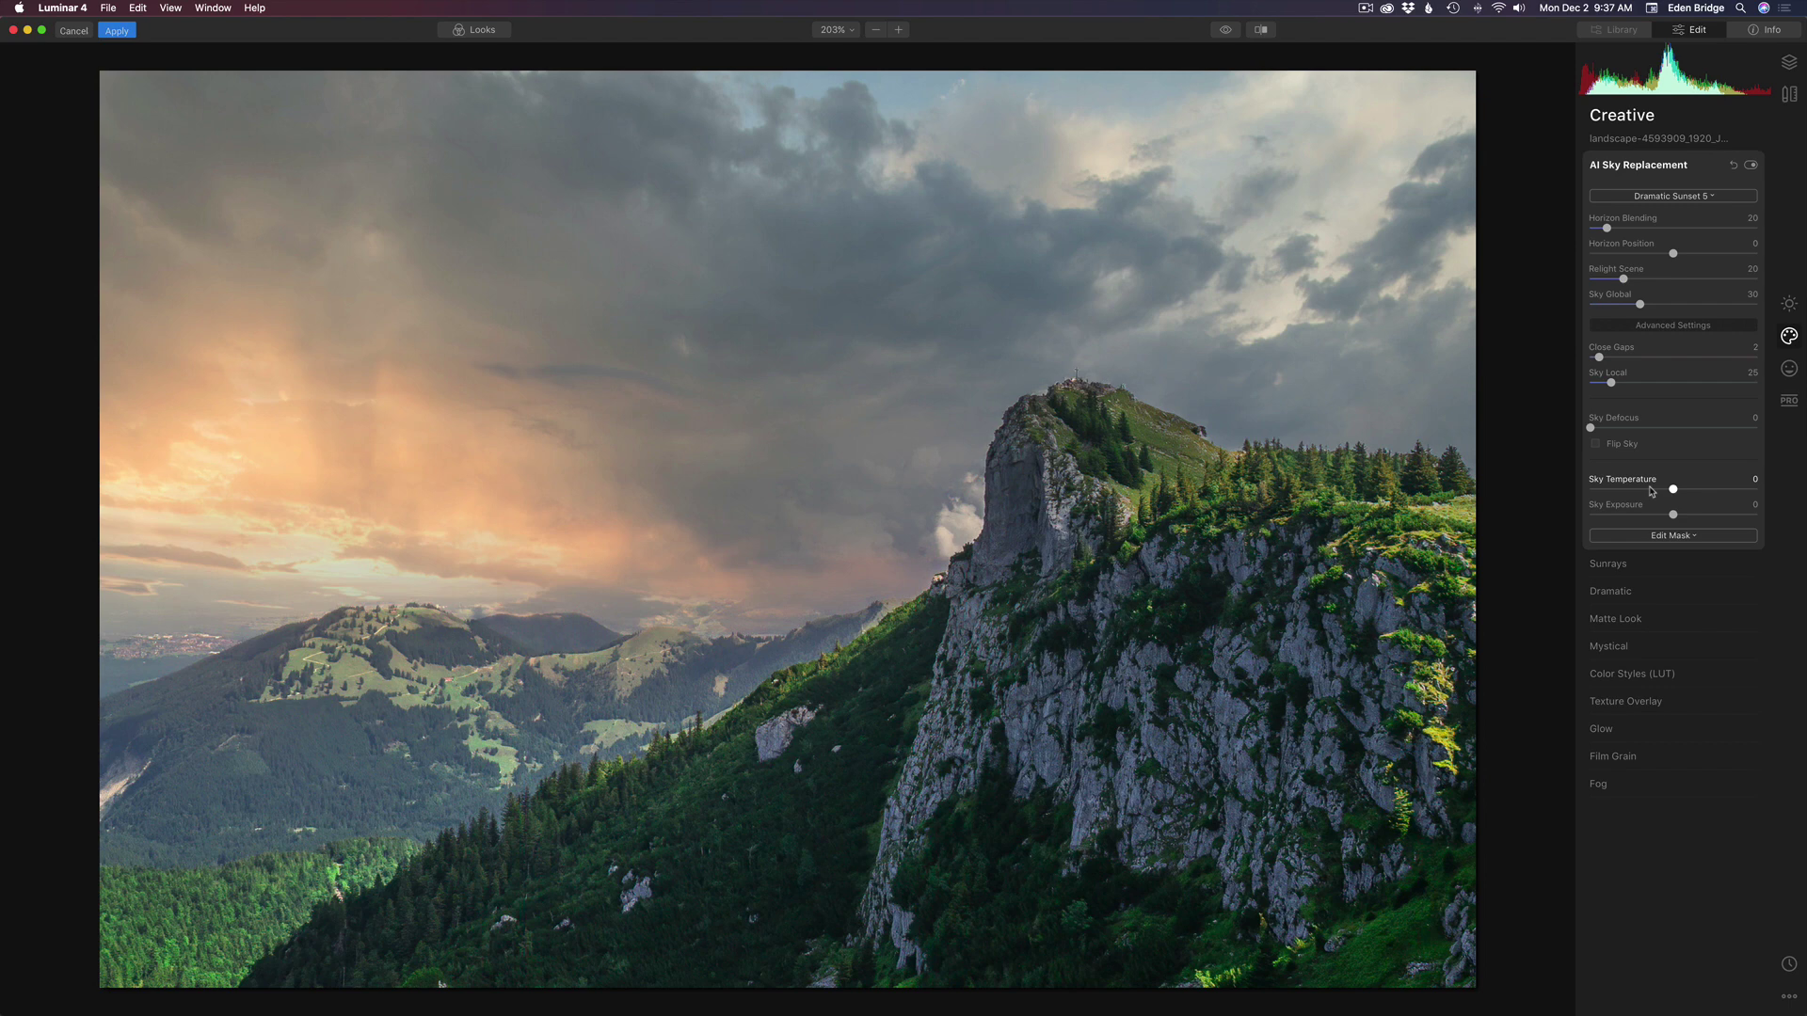
Switch the replacement sky to Blue Sky 1 and flip it horizontally.
left_click(1687, 197)
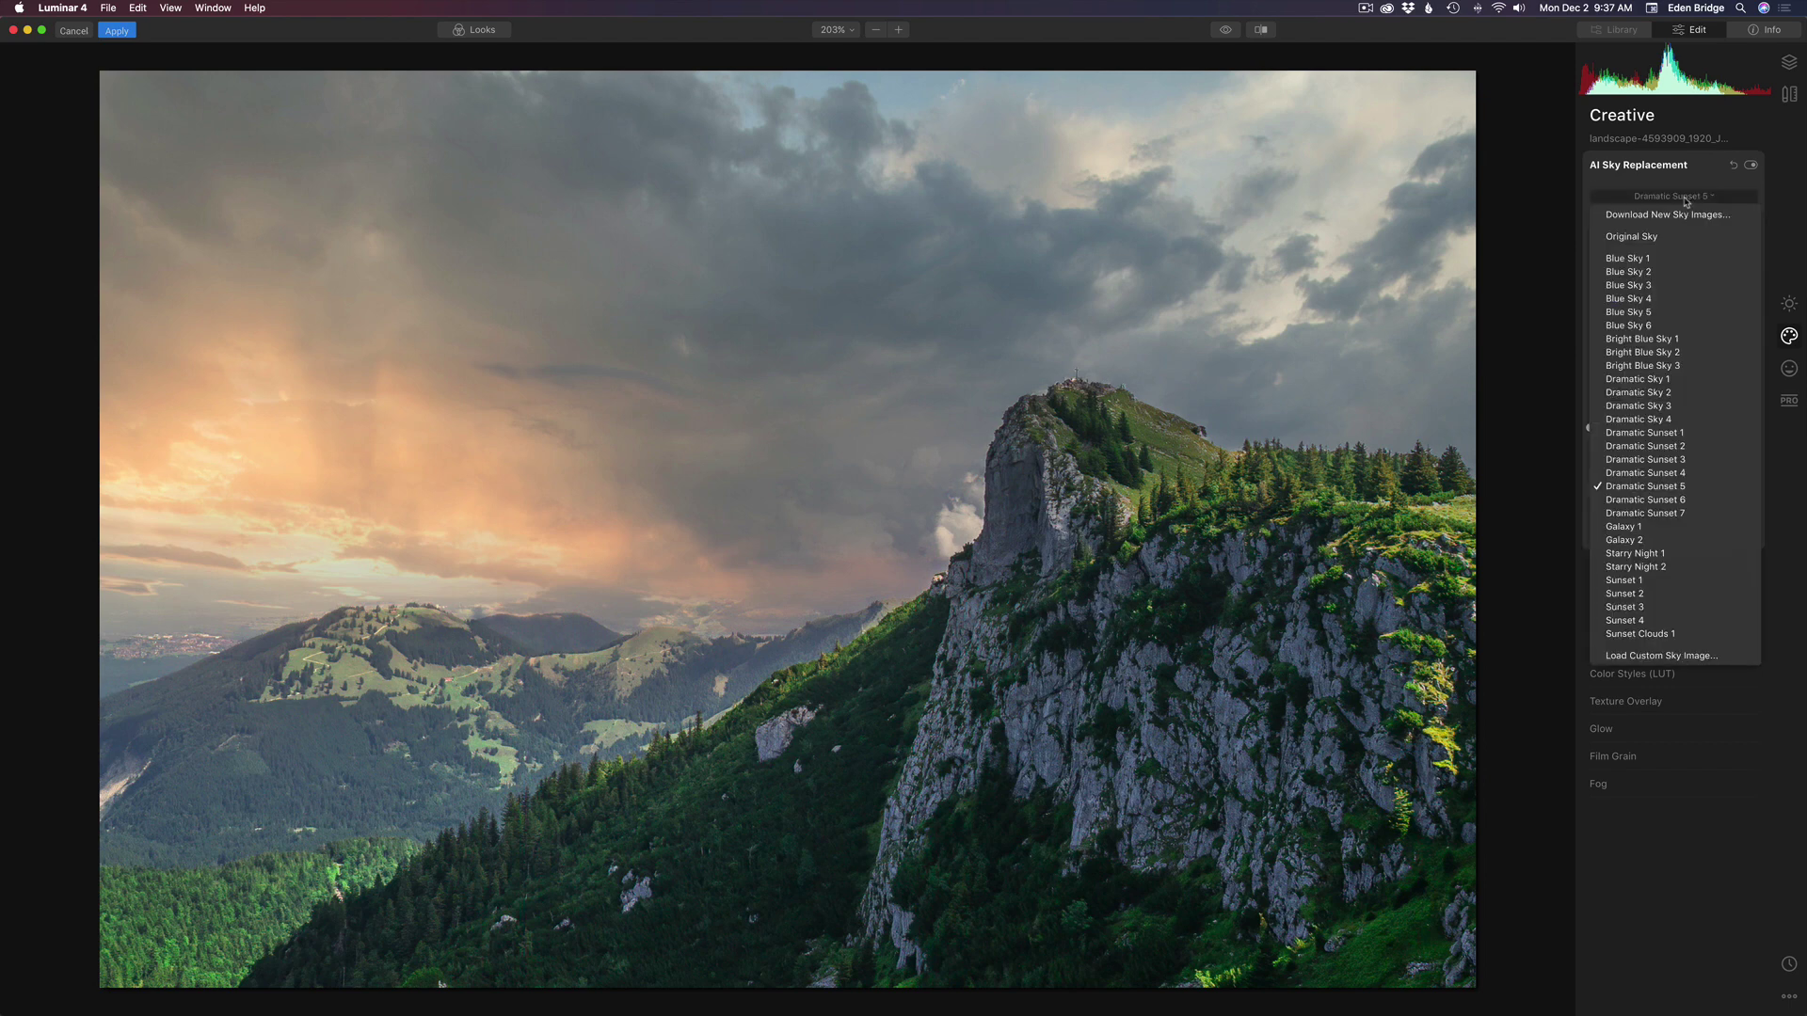
left_click(1647, 259)
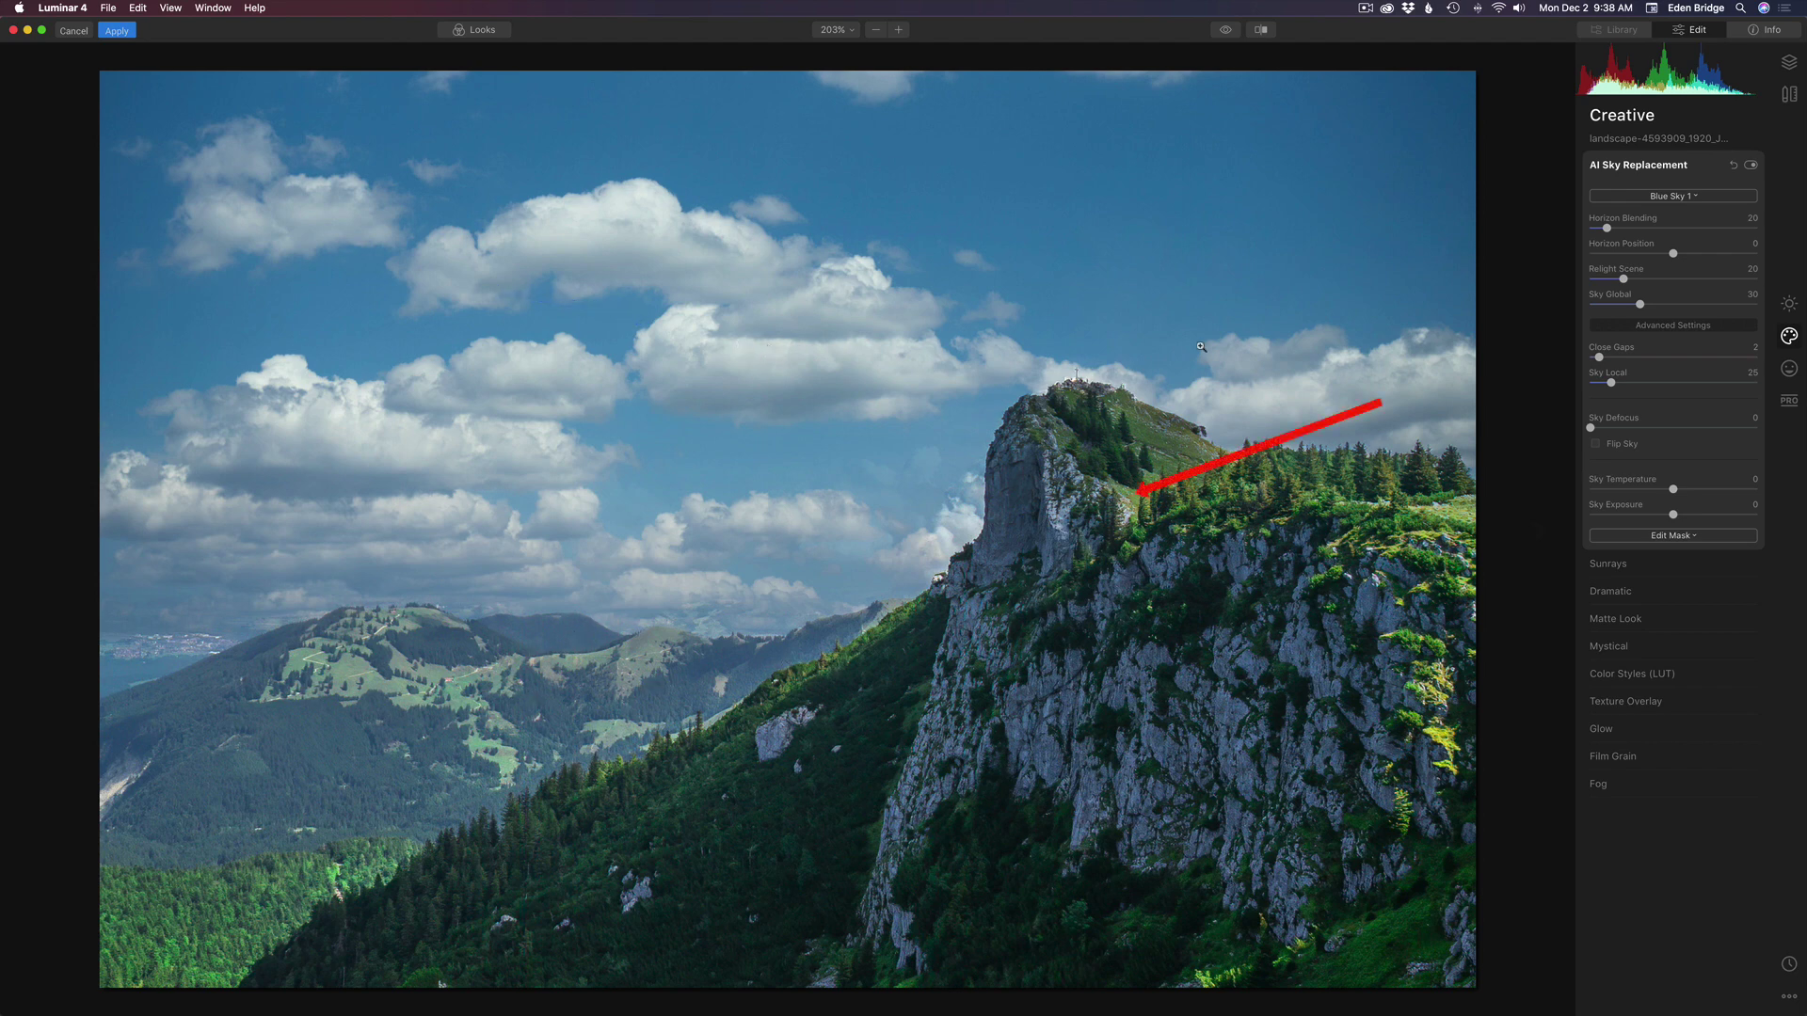
left_click(1597, 445)
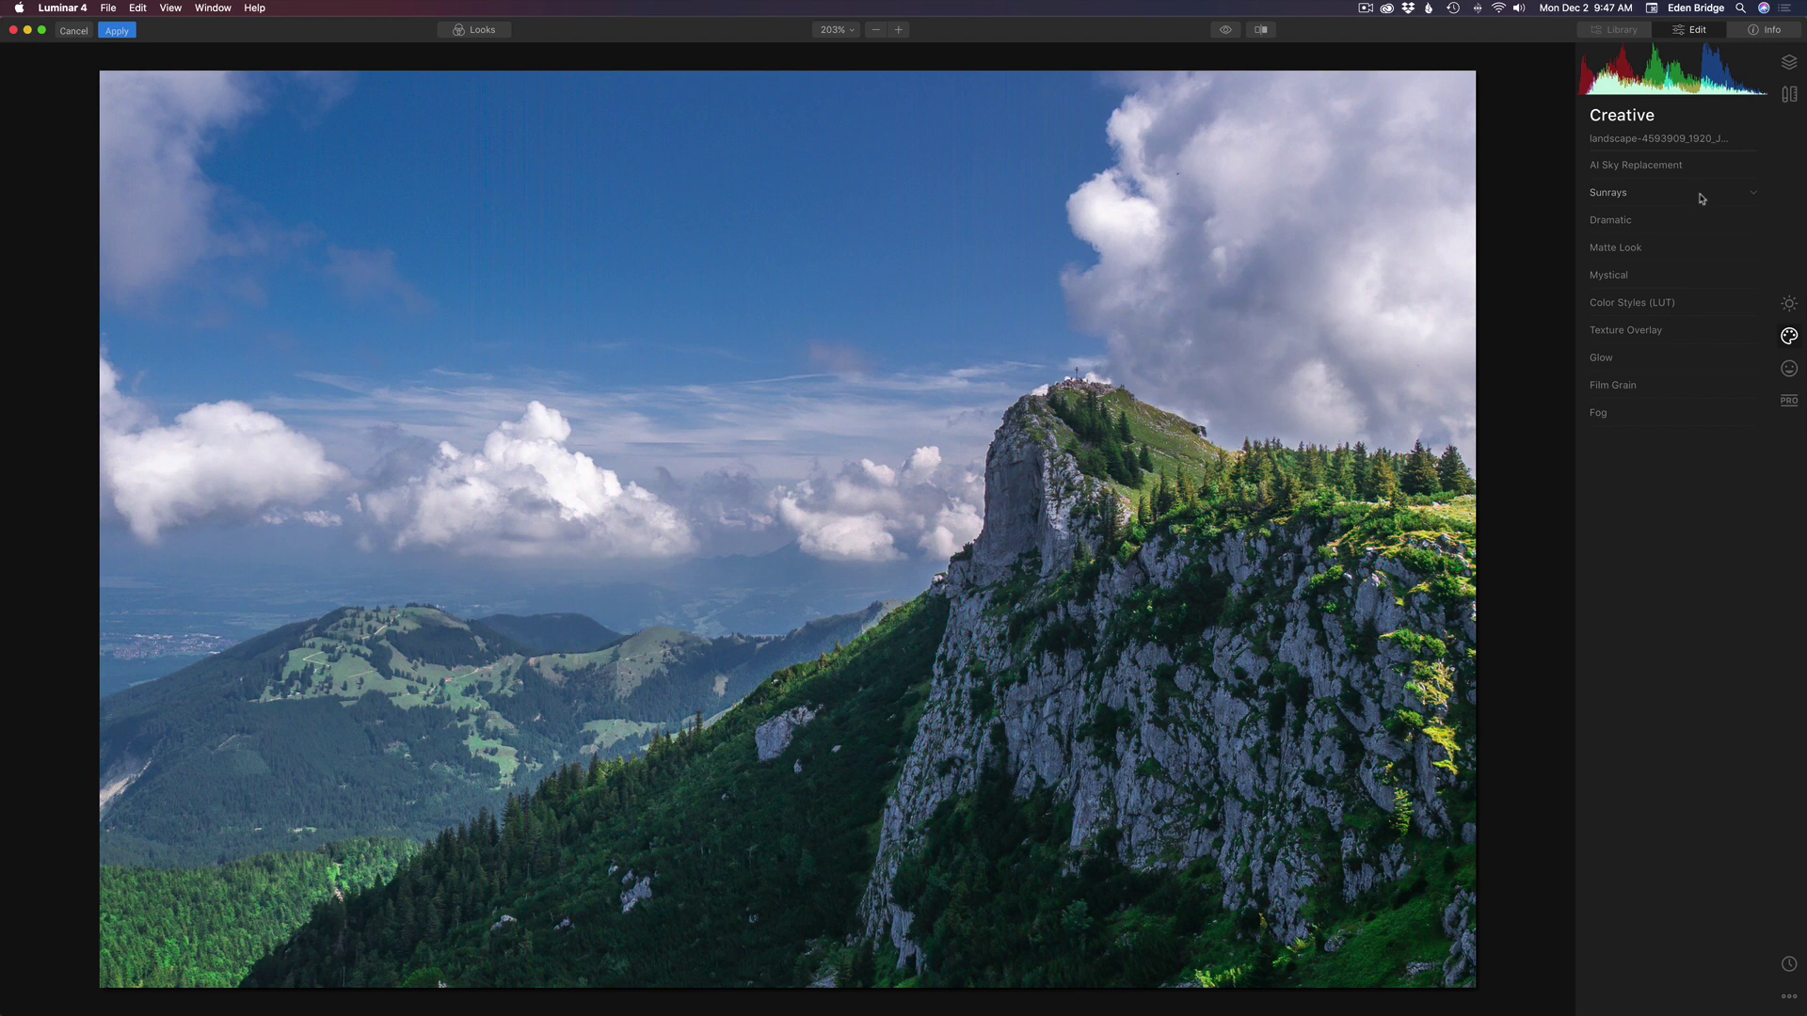
Try raising Smart Contrast in the Light adjustments of the Essentials tools.
left_click(1789, 304)
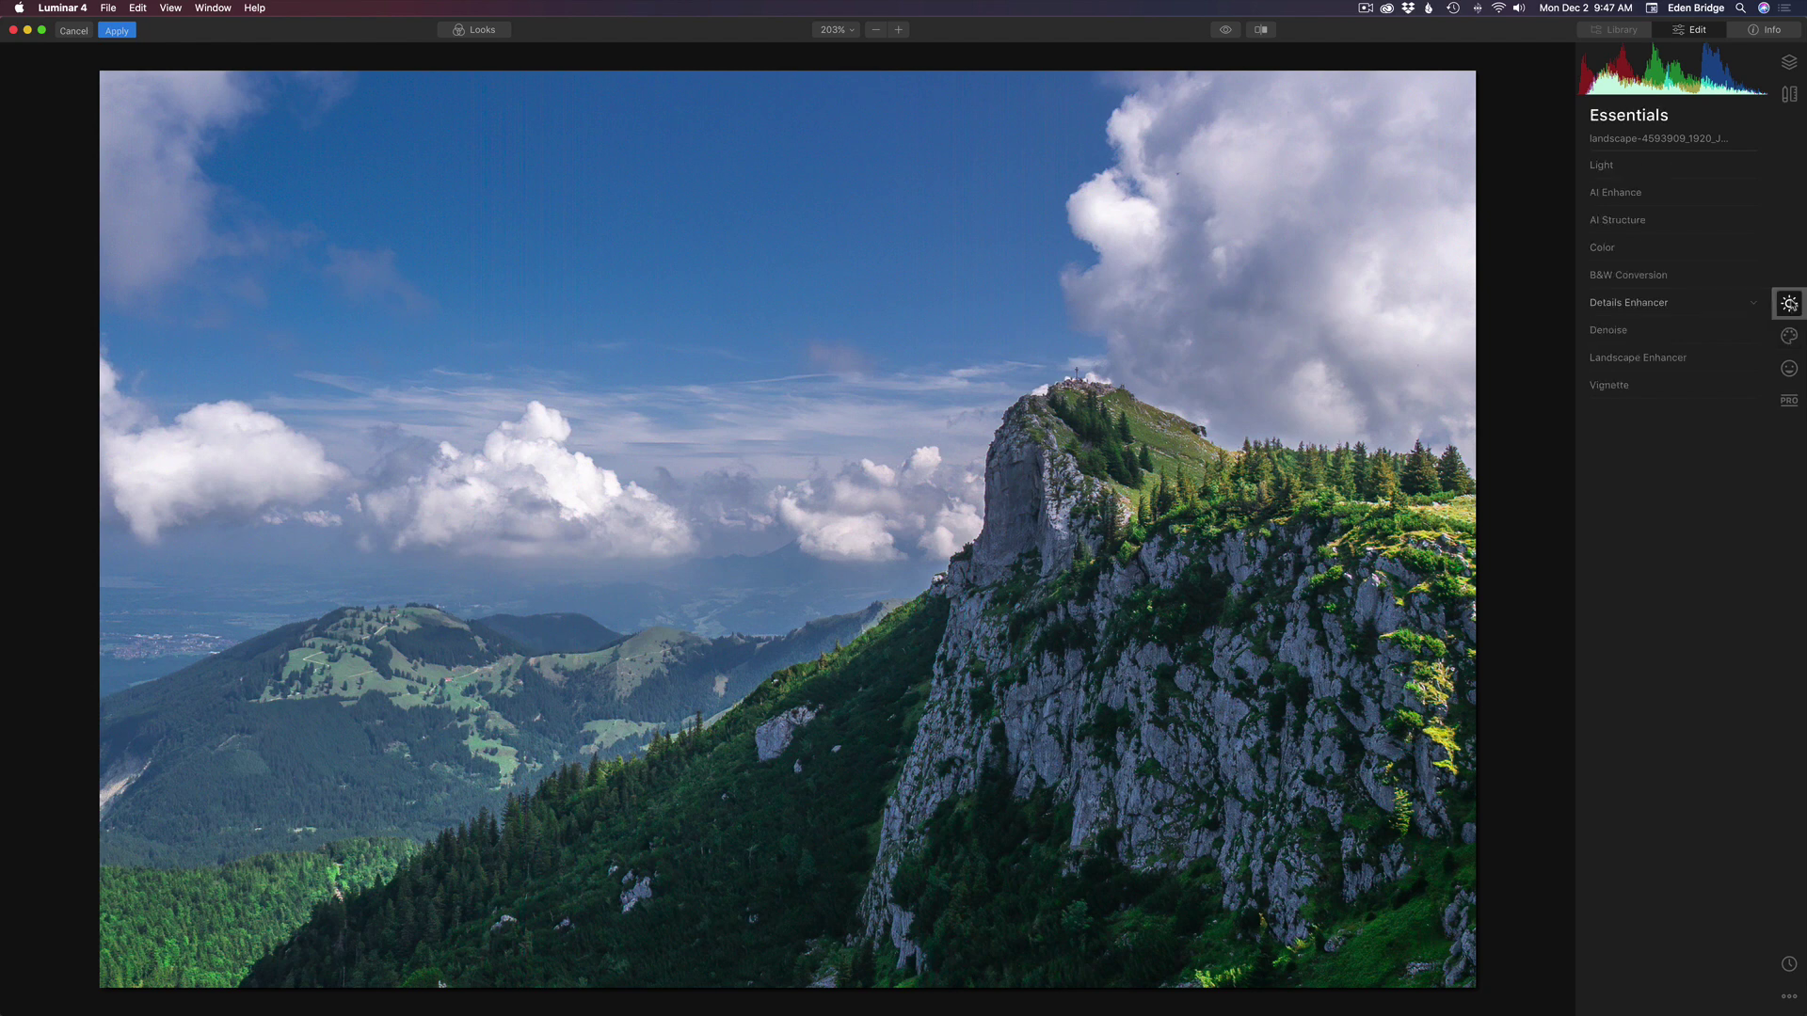
left_click(1668, 175)
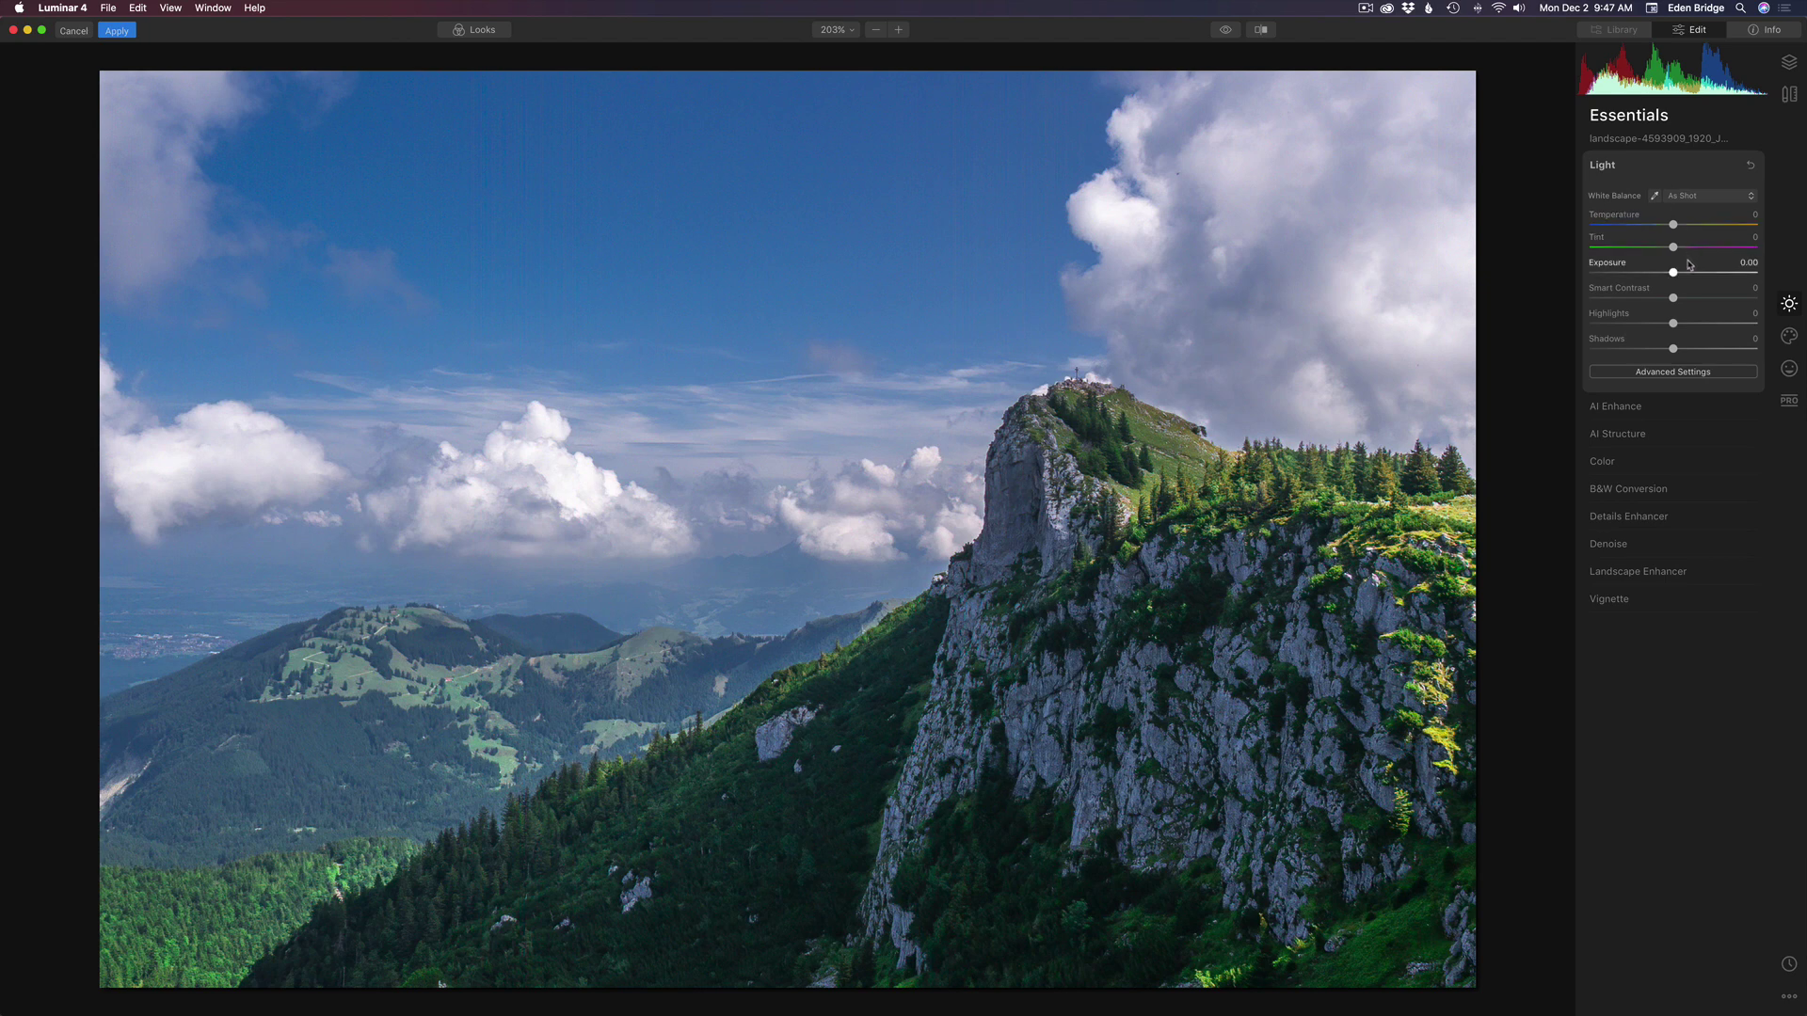
mouse_move(1674, 299)
left_mouse_down()
mouse_move(1716, 302)
mouse_move(1636, 301)
mouse_move(1697, 301)
left_mouse_up()
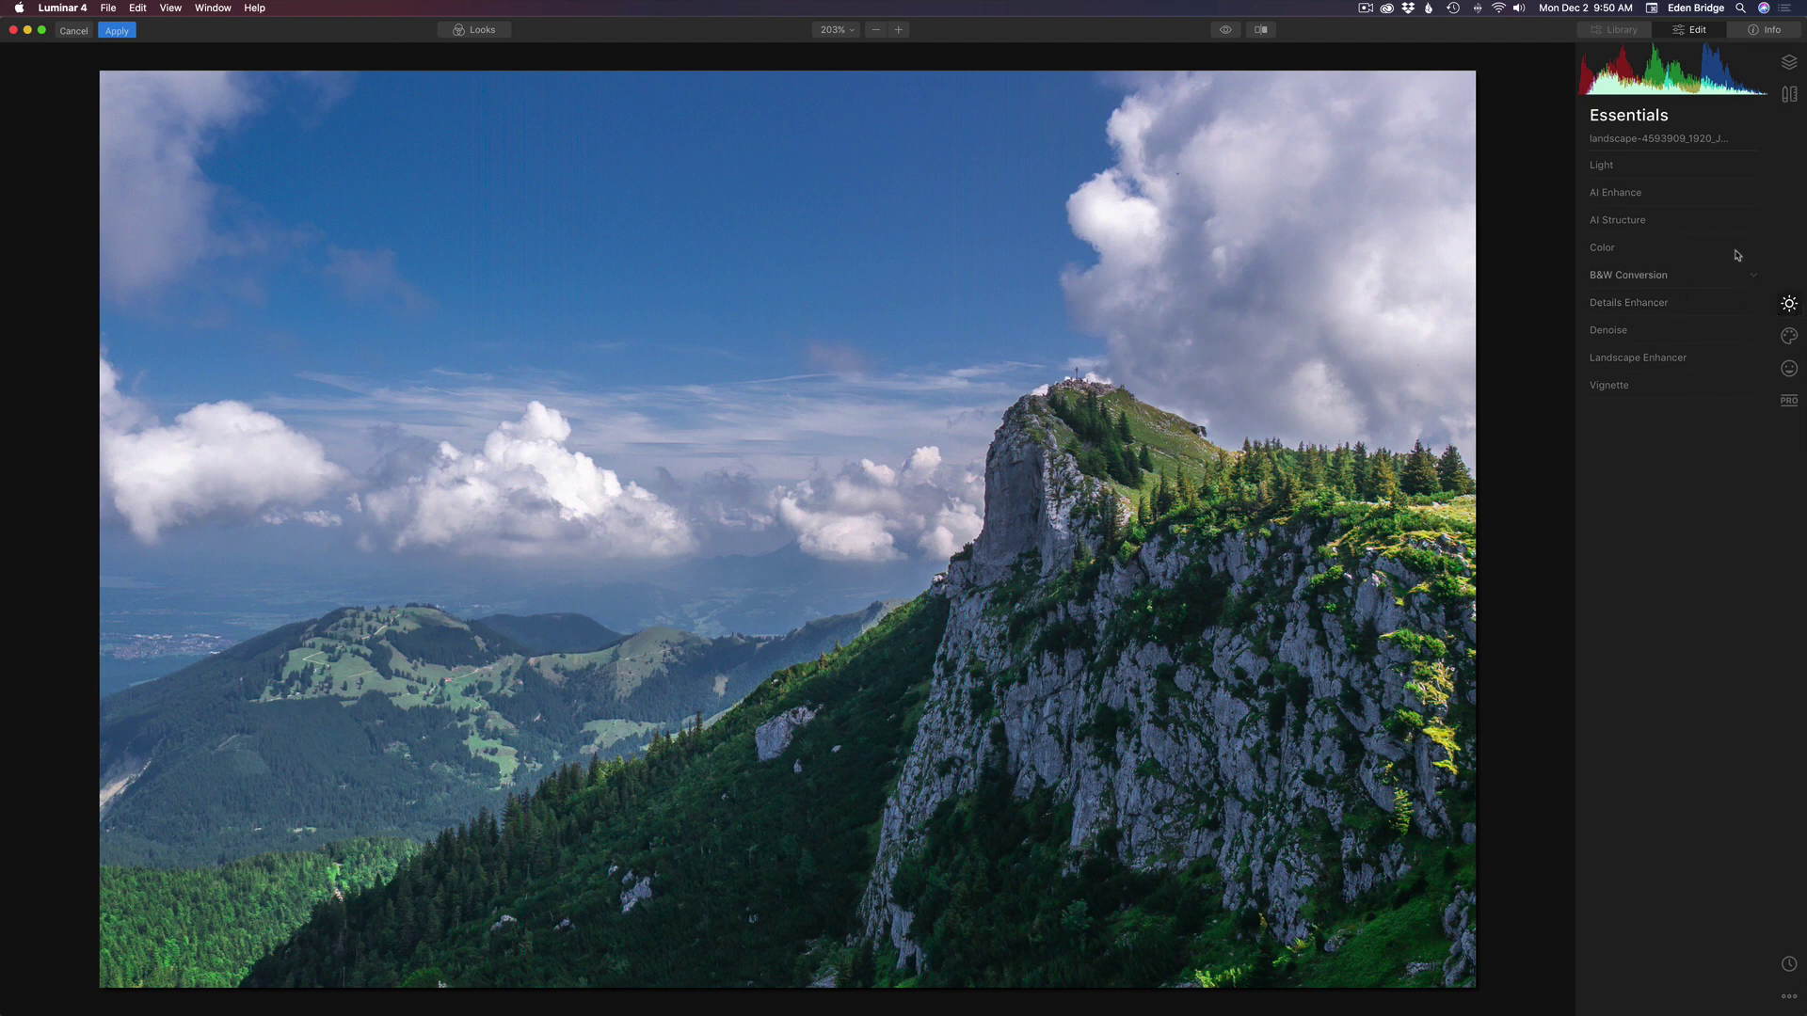
In AI Enhance, set AI Accent to 47 and AI Sky Enhancer to 32.
left_click(1687, 196)
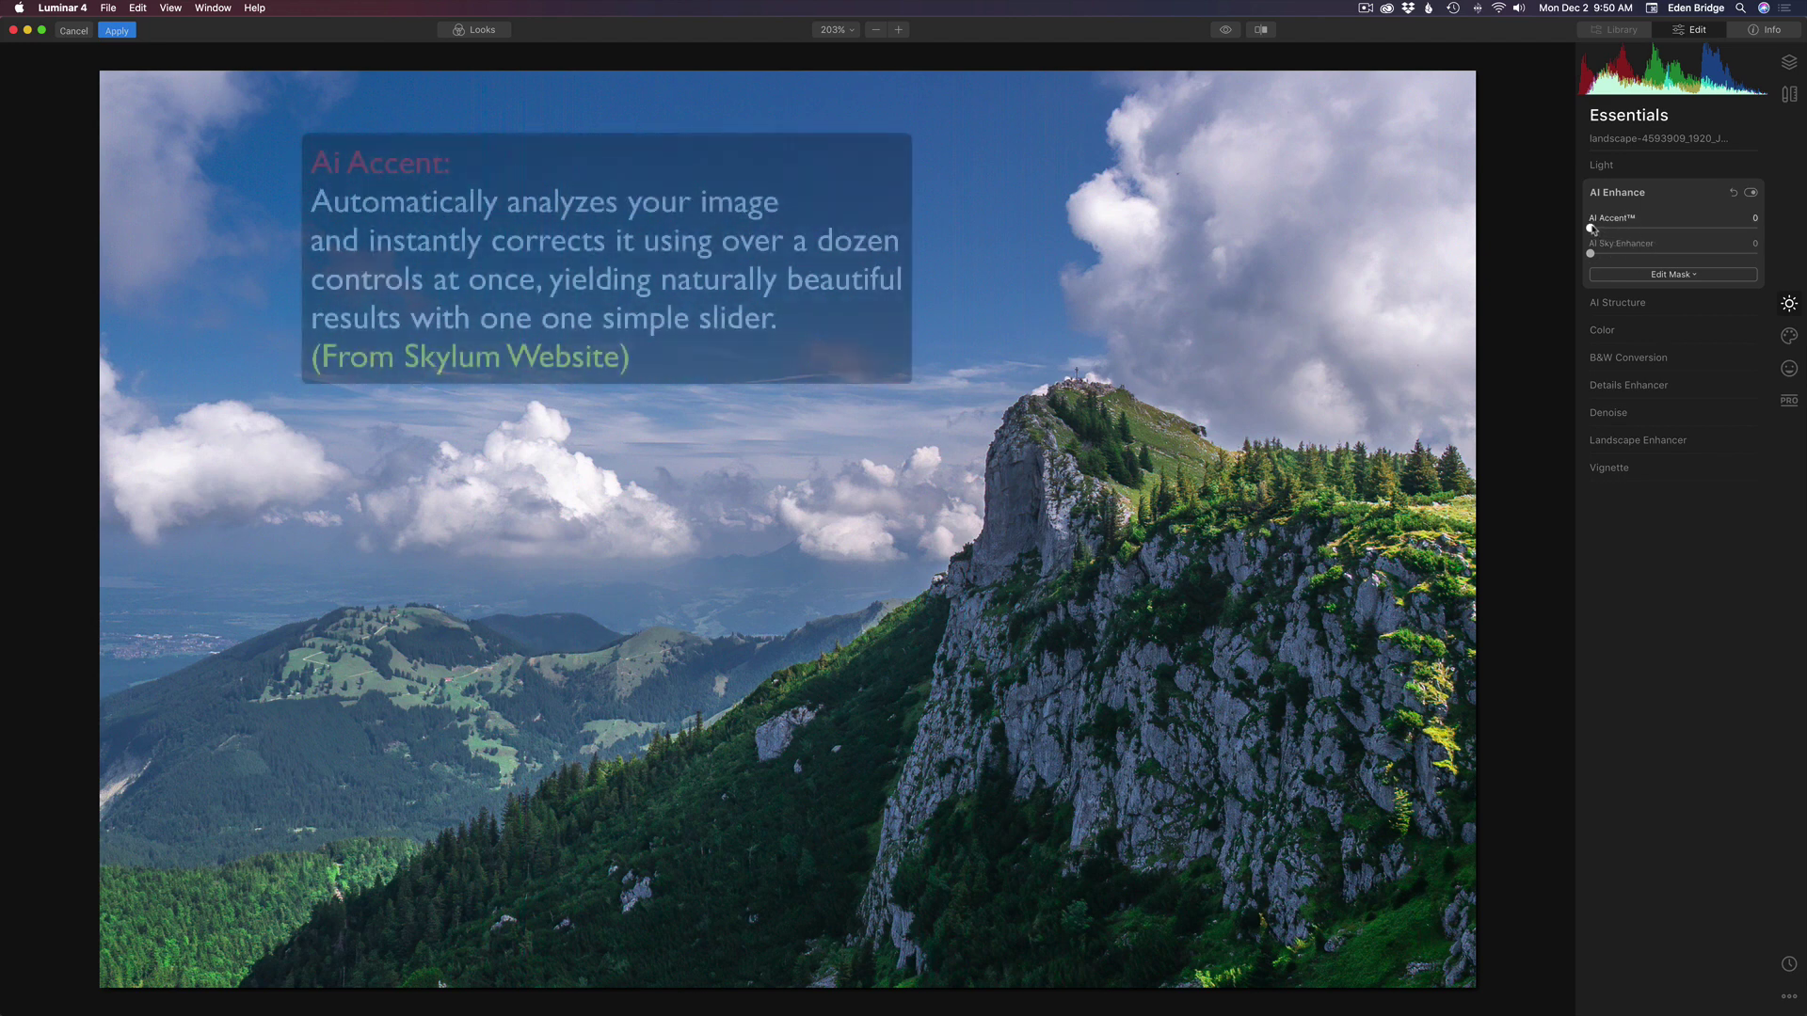
left_click_drag(1593, 230, 1768, 239)
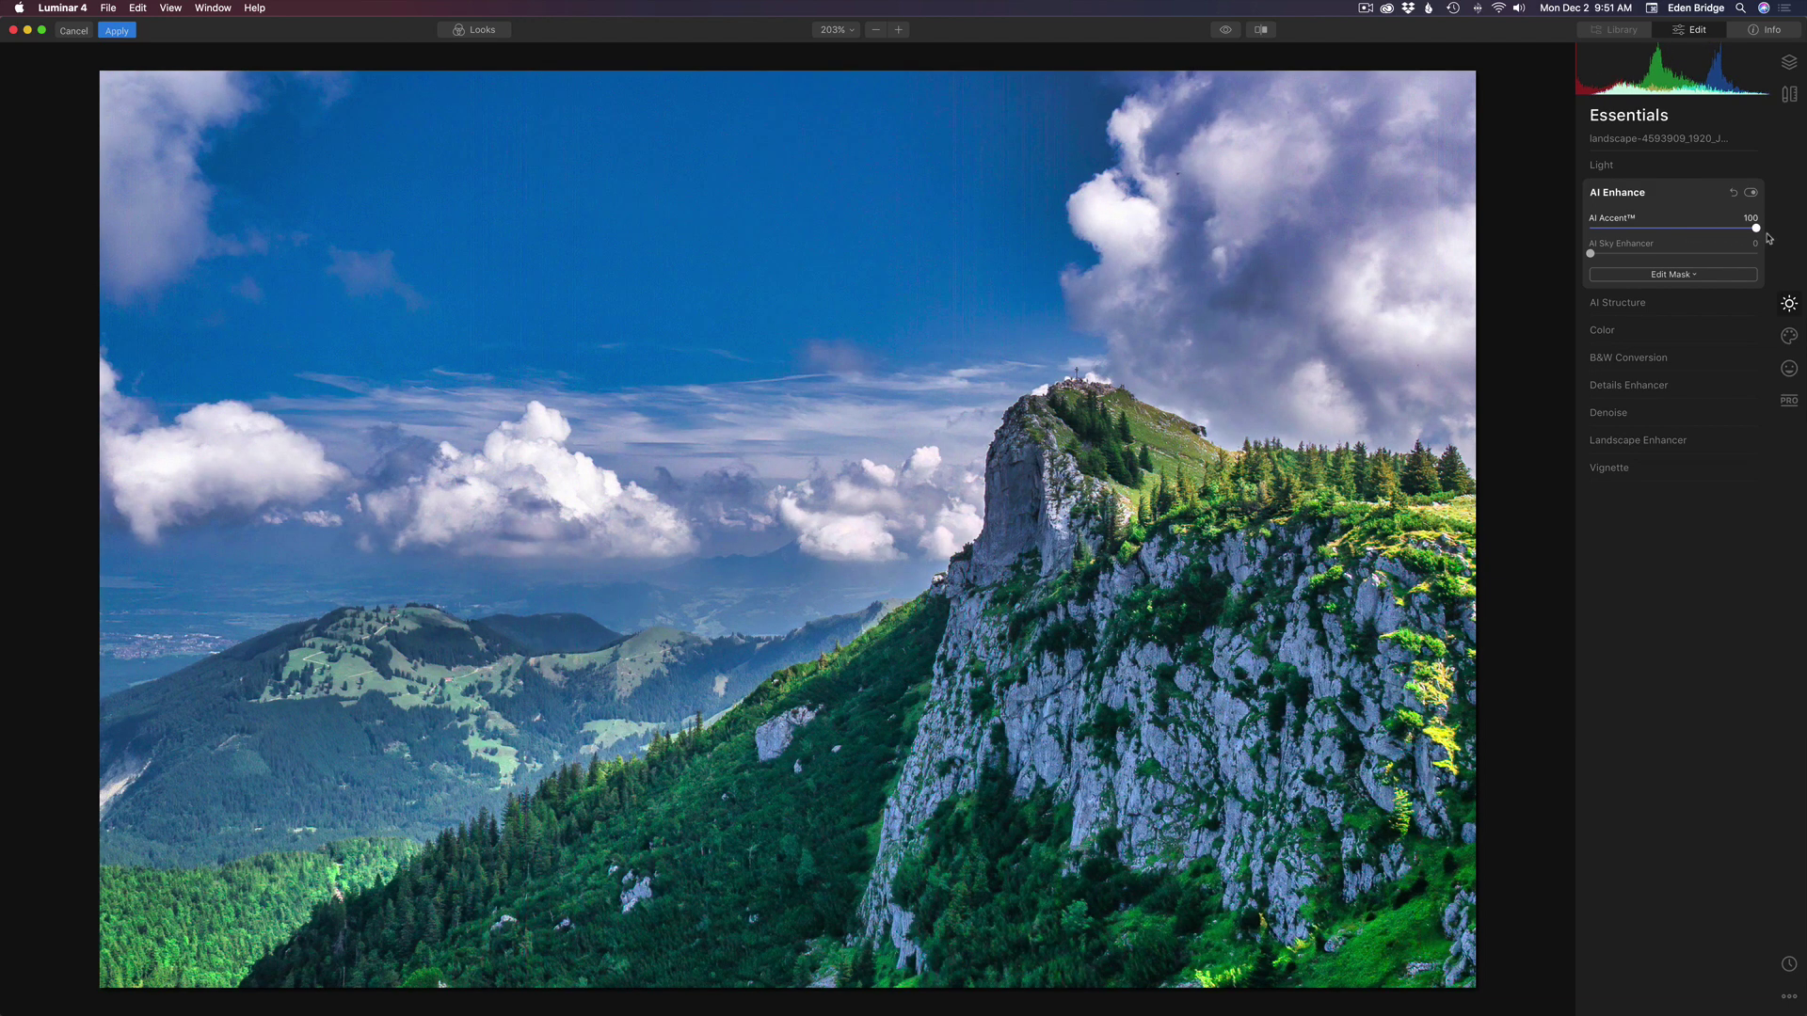
left_click_drag(1769, 239, 1675, 233)
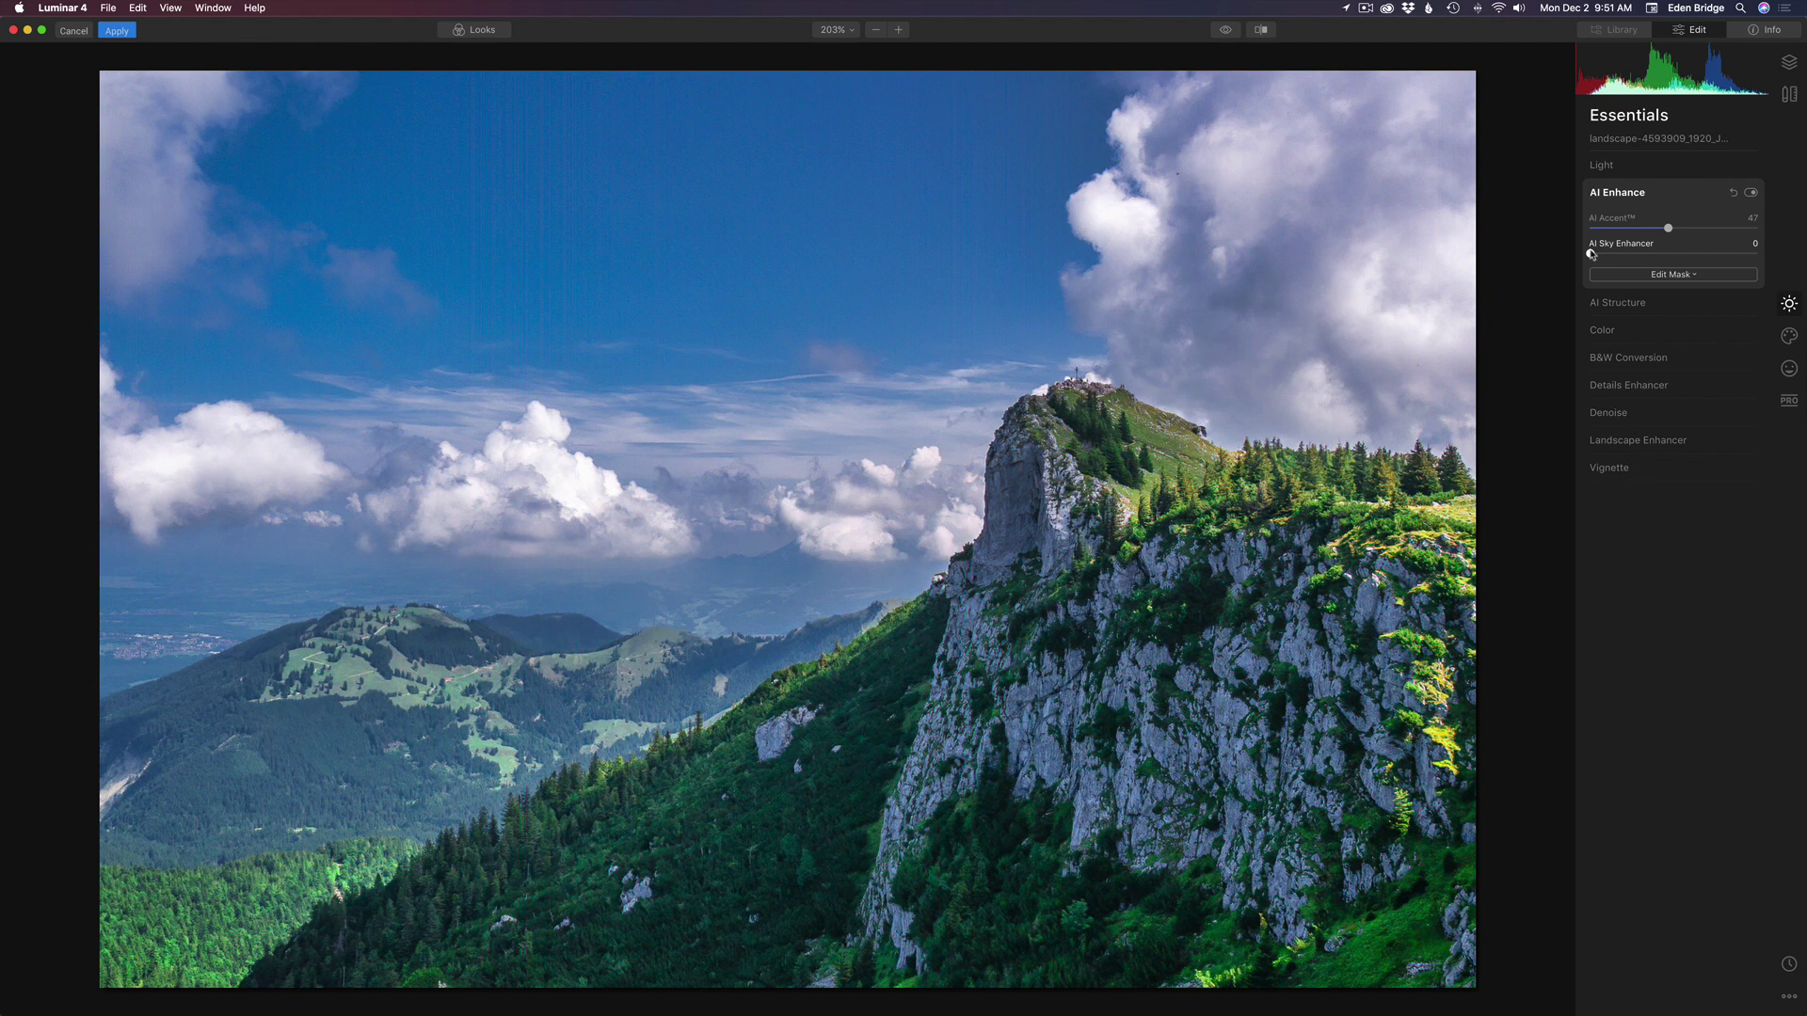
left_click_drag(1591, 253, 1647, 258)
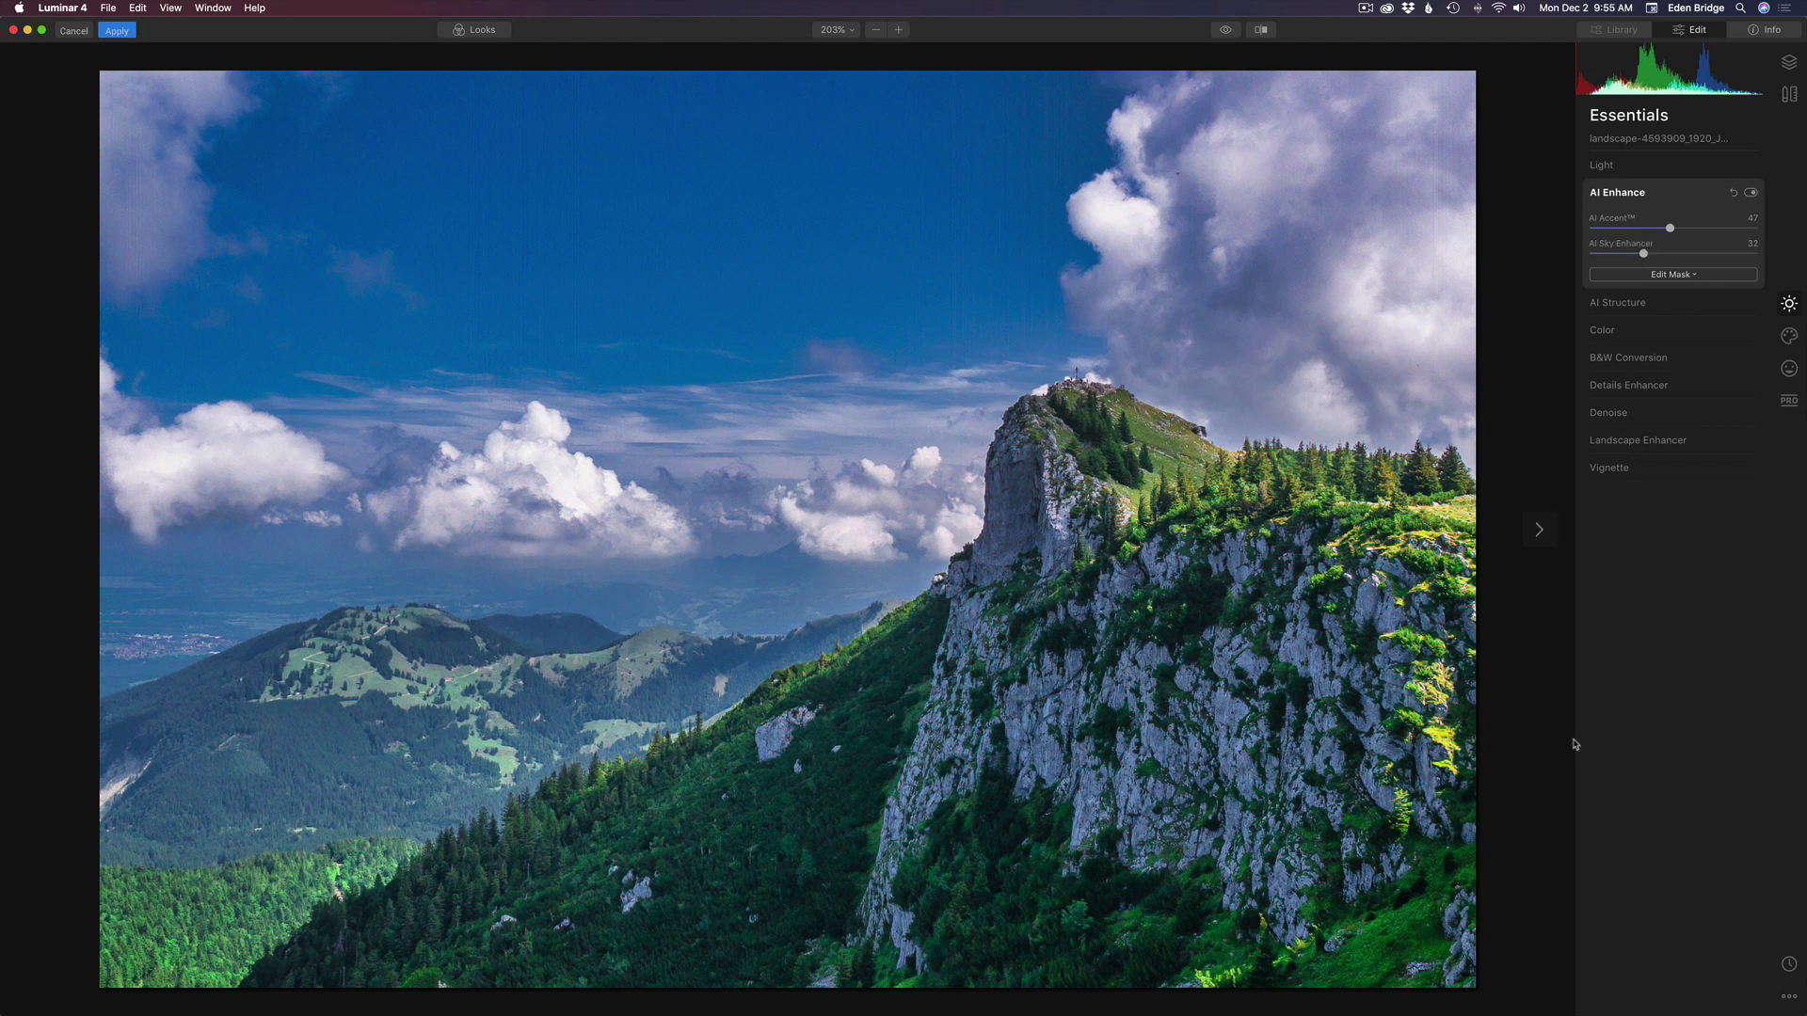
Compare the photo with AI Enhance switched off and on.
left_click(1753, 194)
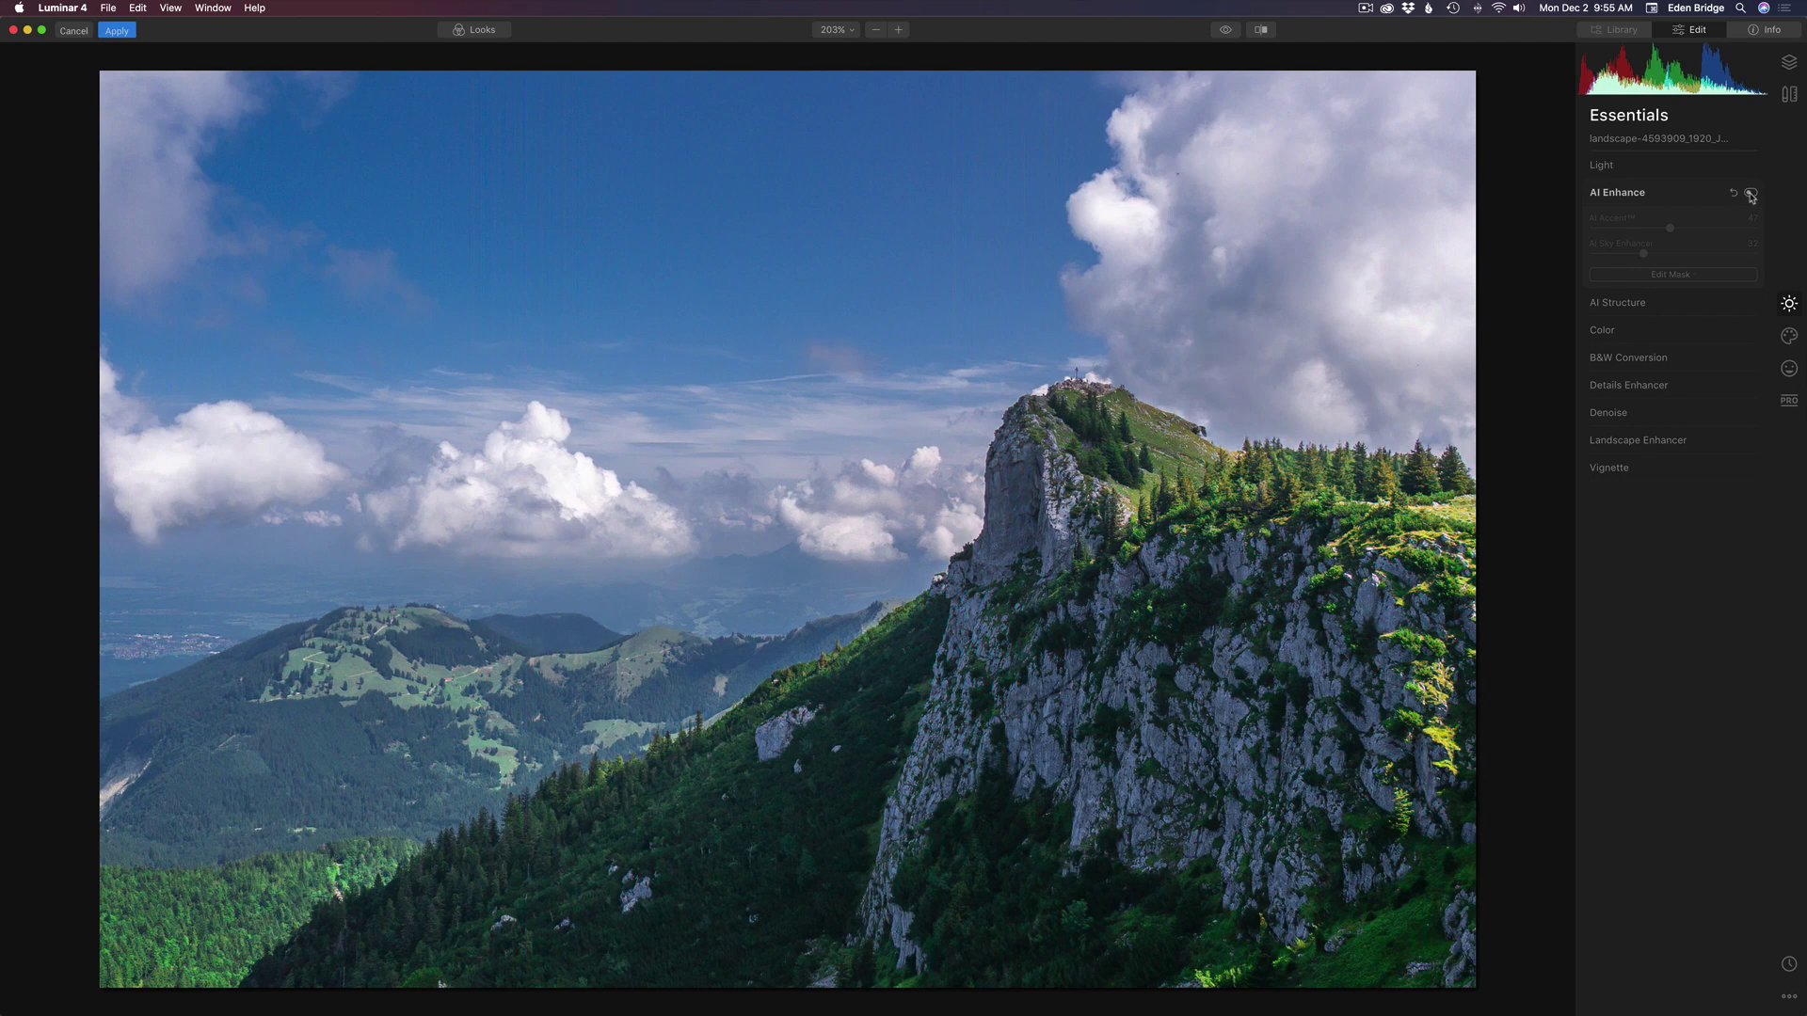
left_click(1752, 193)
left_click(1752, 194)
left_click(1753, 194)
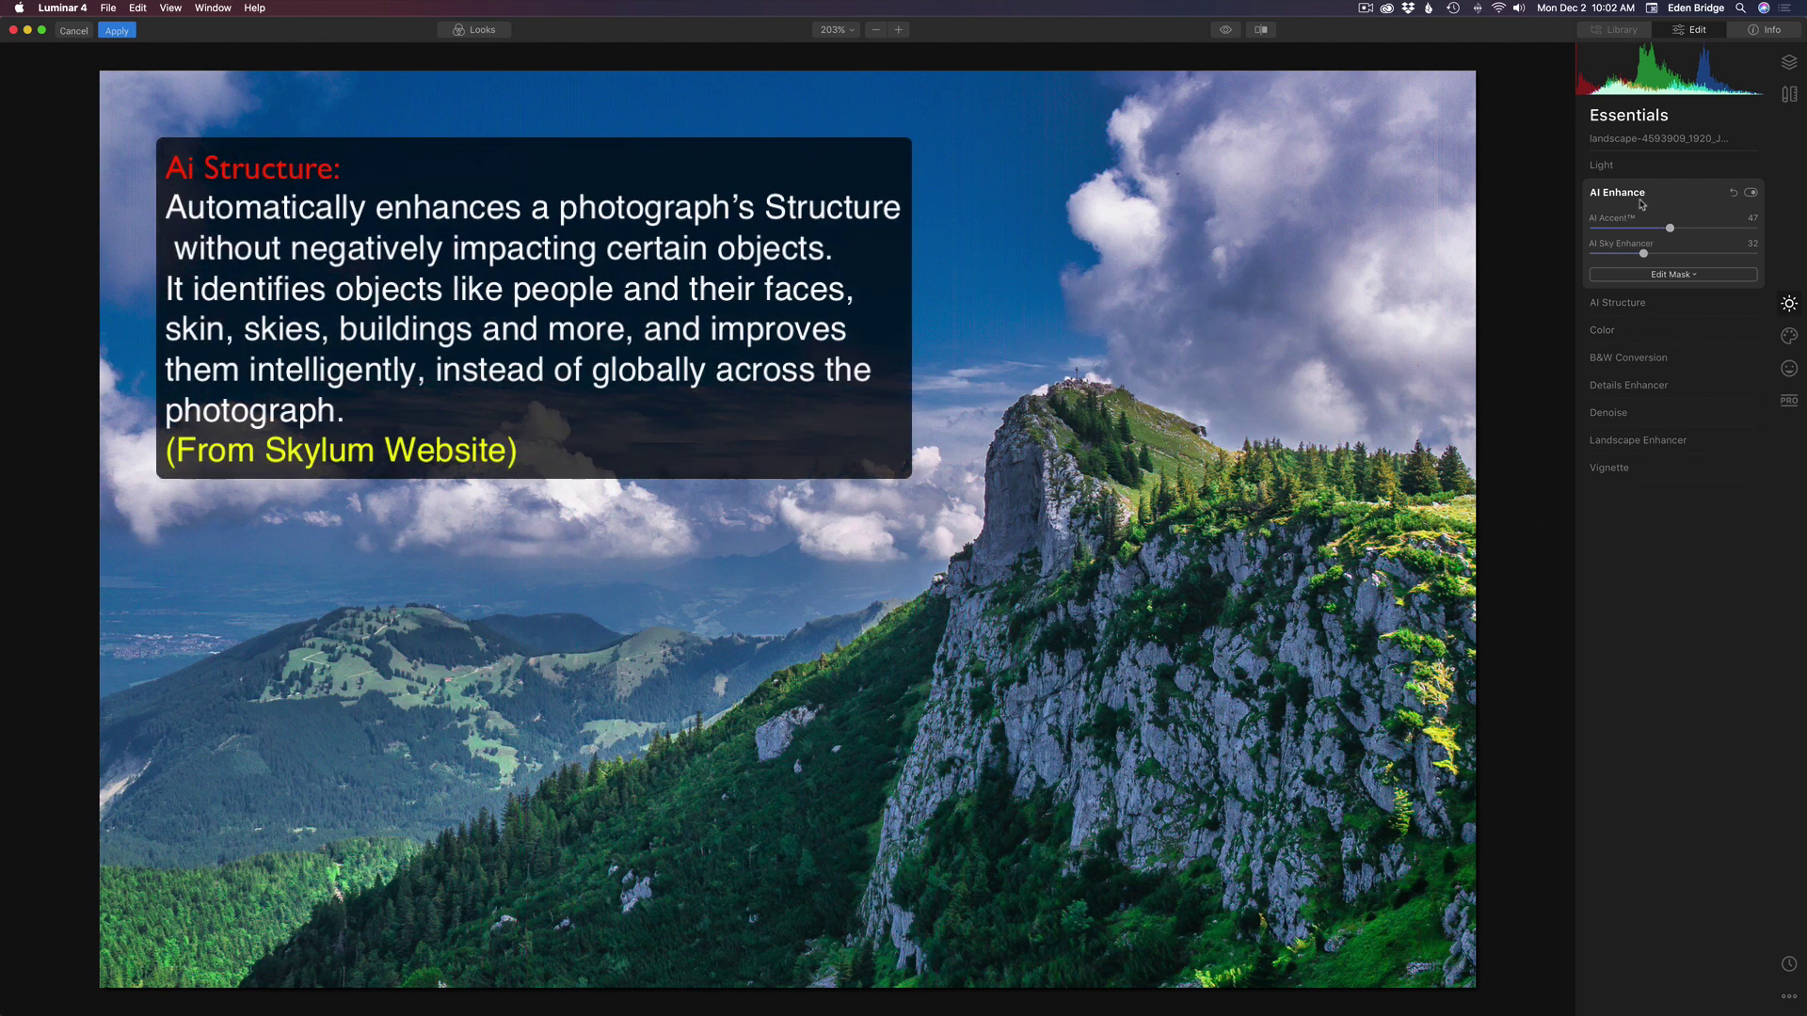
In AI Structure, set the Amount to 31 and the Boost to 4.
left_click(1621, 303)
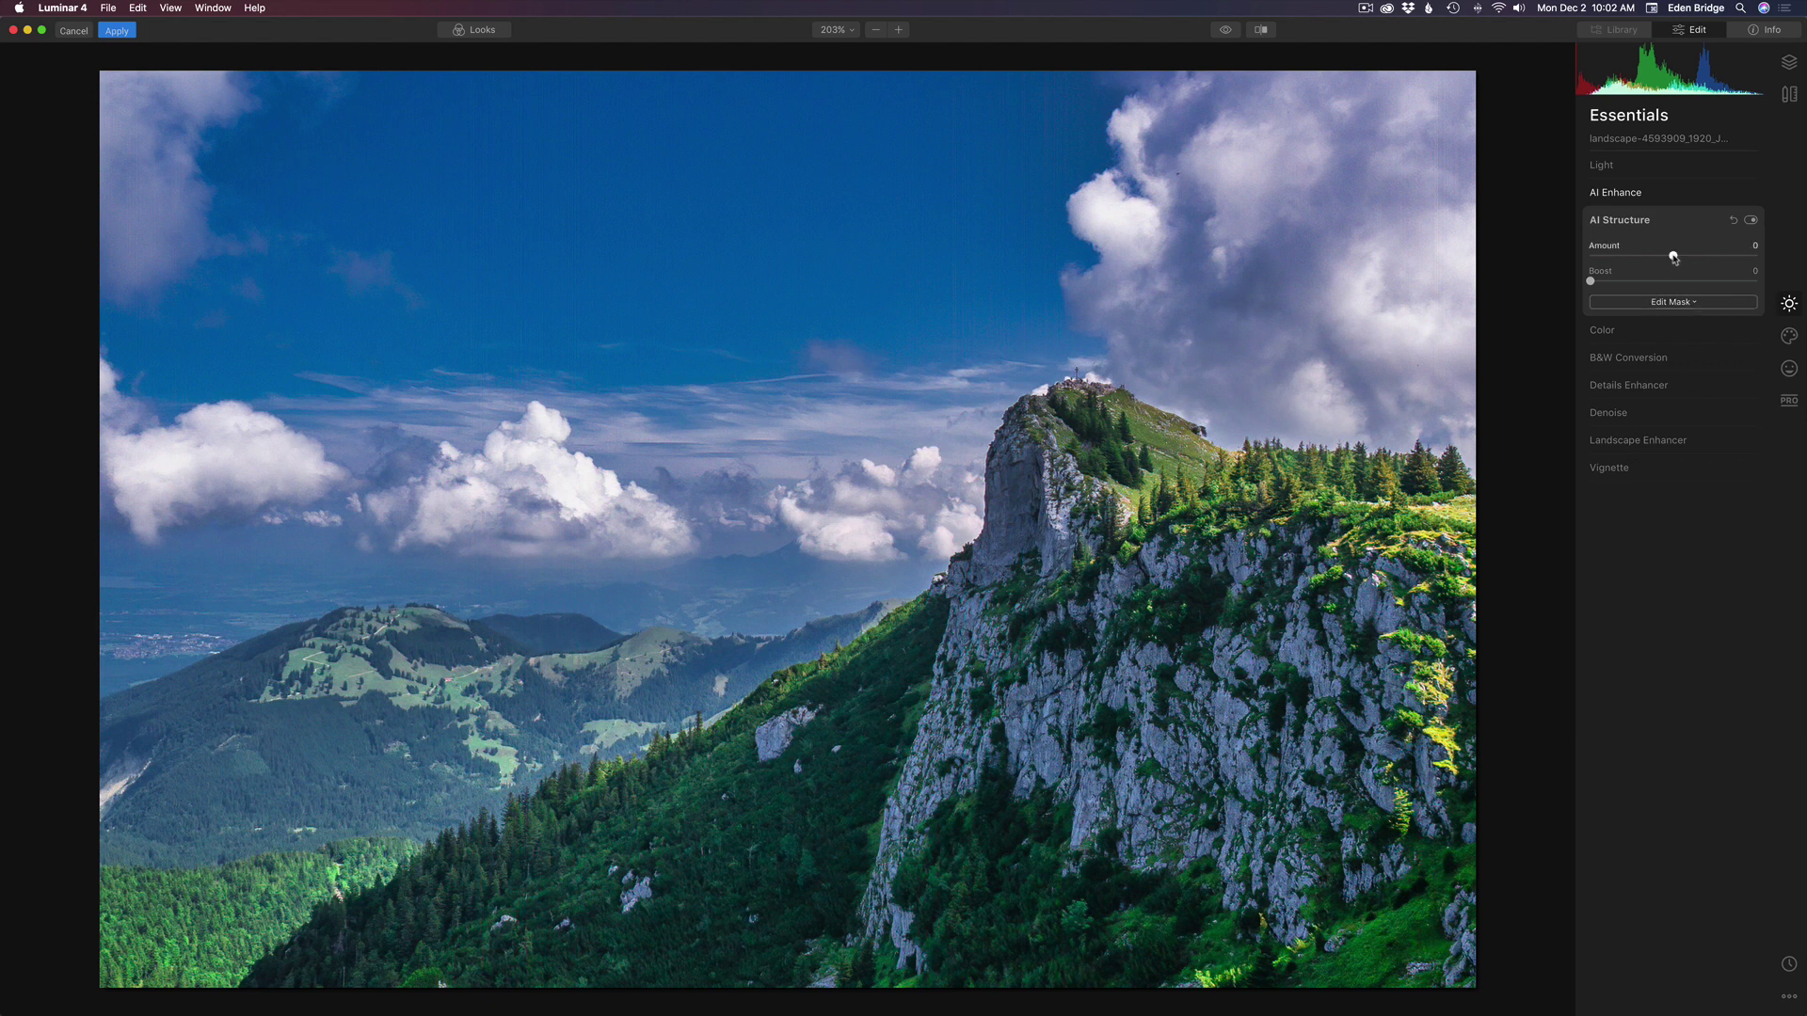
left_click_drag(1673, 257, 1714, 260)
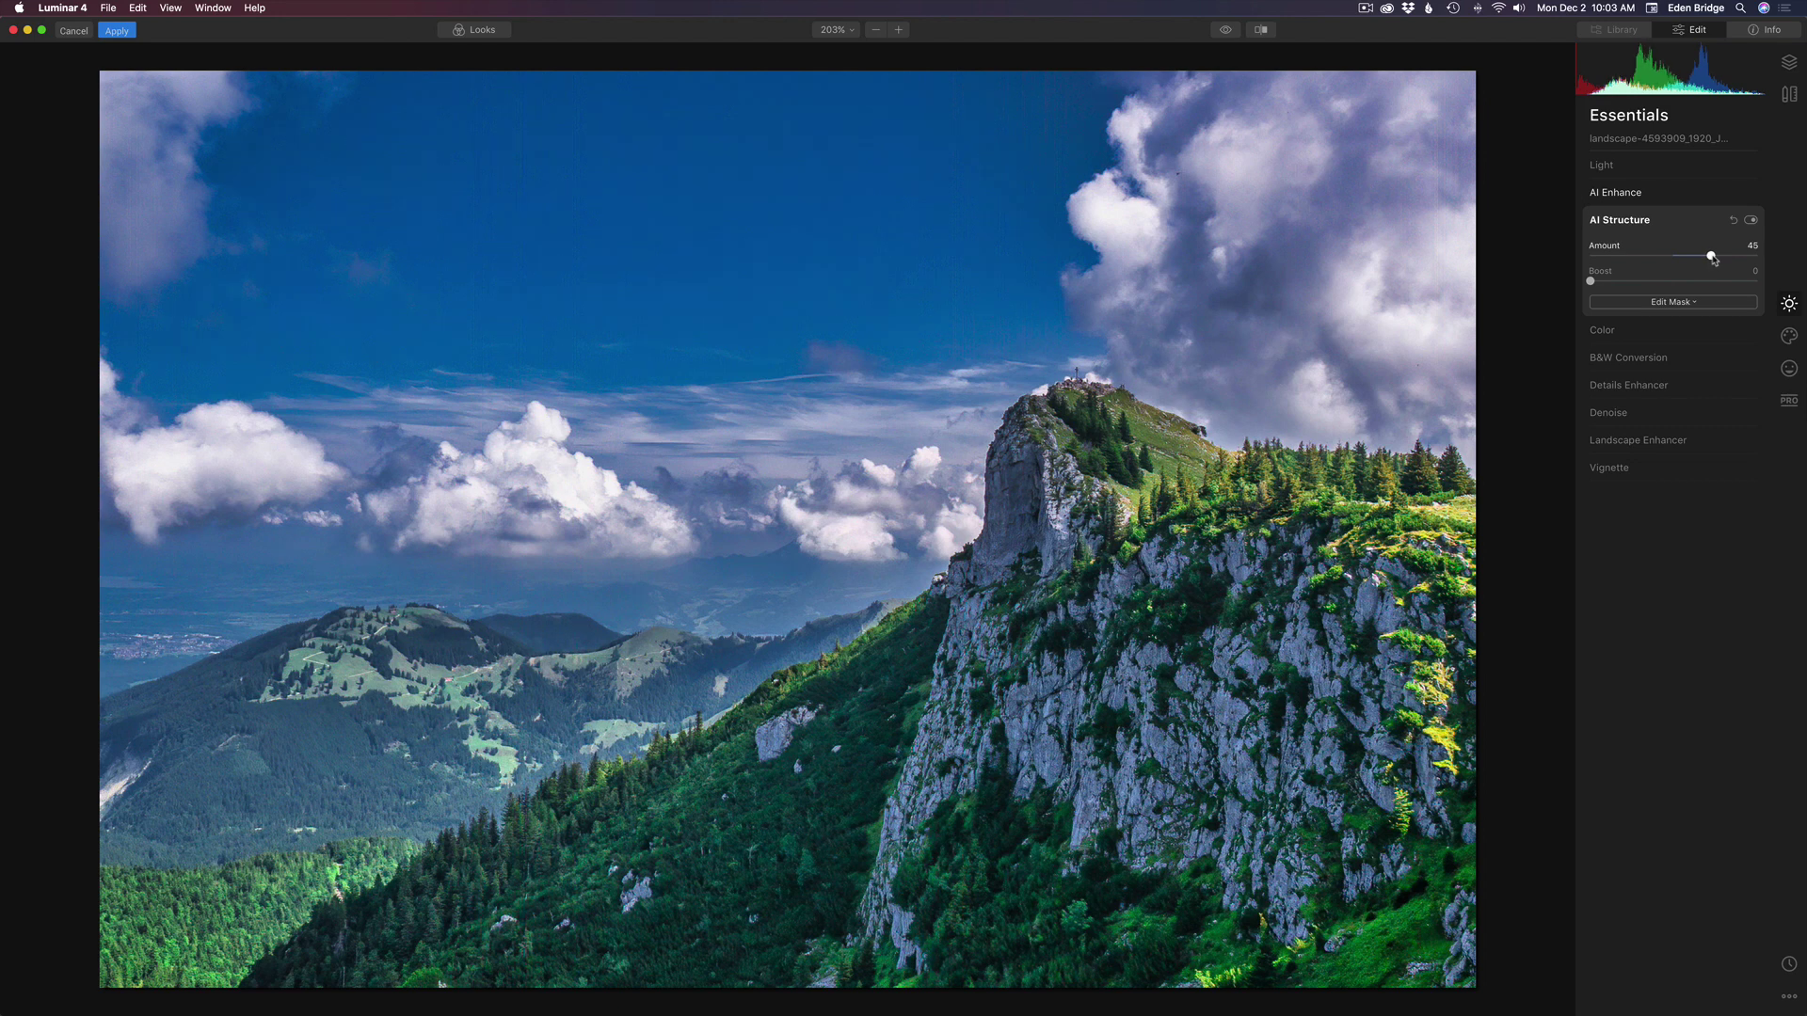
mouse_move(1714, 261)
left_mouse_down()
mouse_move(1766, 264)
mouse_move(1702, 264)
left_mouse_up()
mouse_move(1592, 282)
left_mouse_down()
mouse_move(1689, 283)
mouse_move(1599, 287)
left_mouse_up()
Compare the photo with AI Structure switched off and on several times.
left_click(1753, 221)
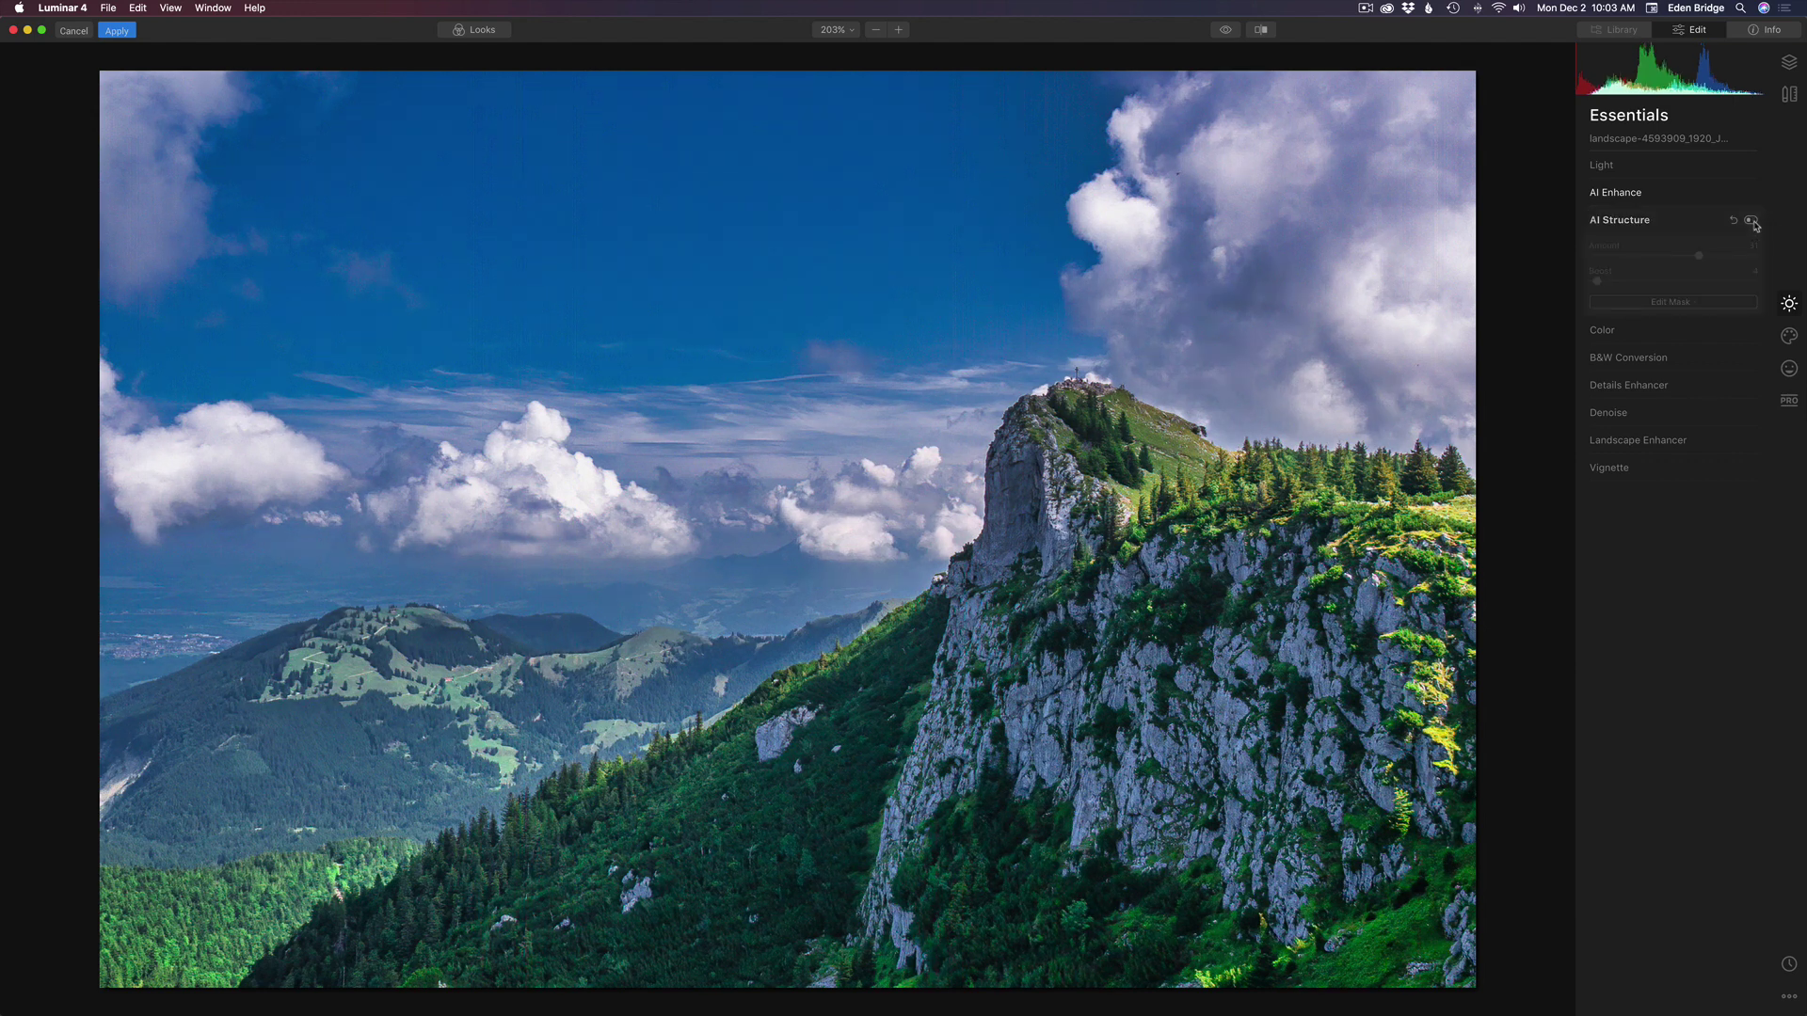
left_click(1752, 222)
left_click(1752, 221)
left_click(1753, 221)
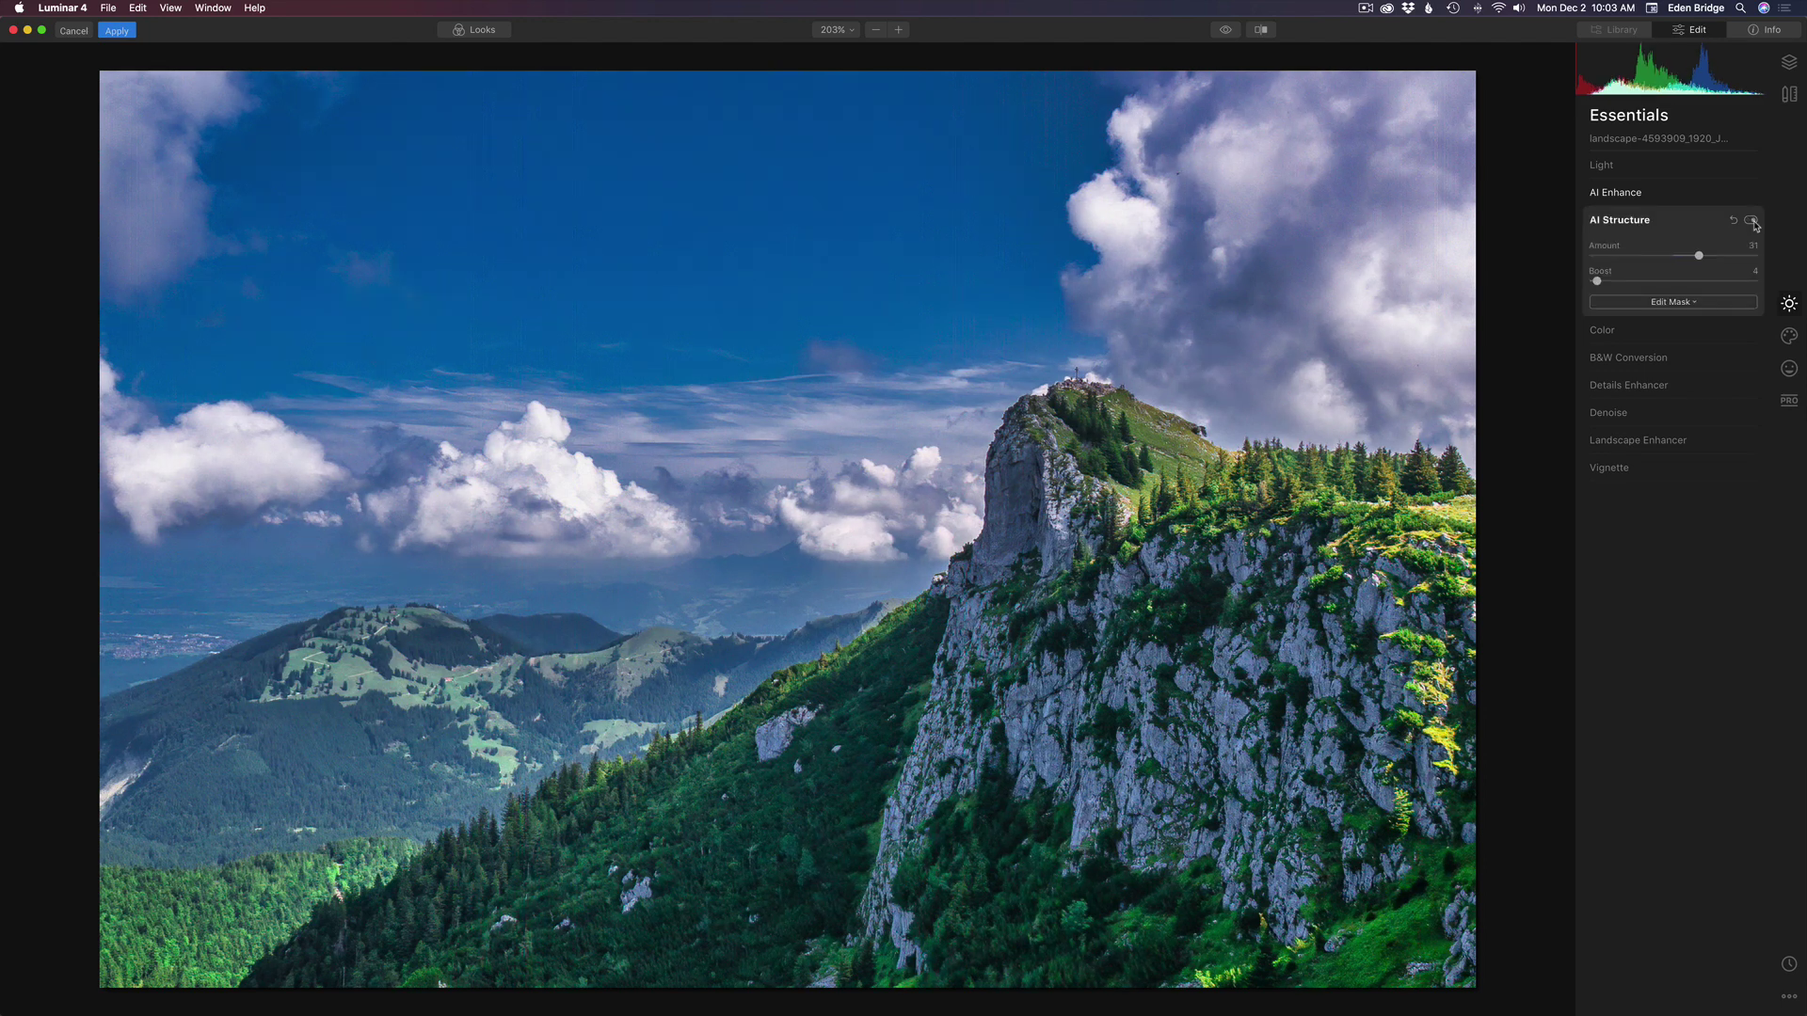
left_click(1752, 222)
left_click(1753, 221)
Readjust the AI Structure Amount, settling on 32.
left_click_drag(1705, 257, 1651, 258)
Compare the edited photo with the original, first as a full preview, then with the before/after divider moved across the image.
left_click(1227, 31)
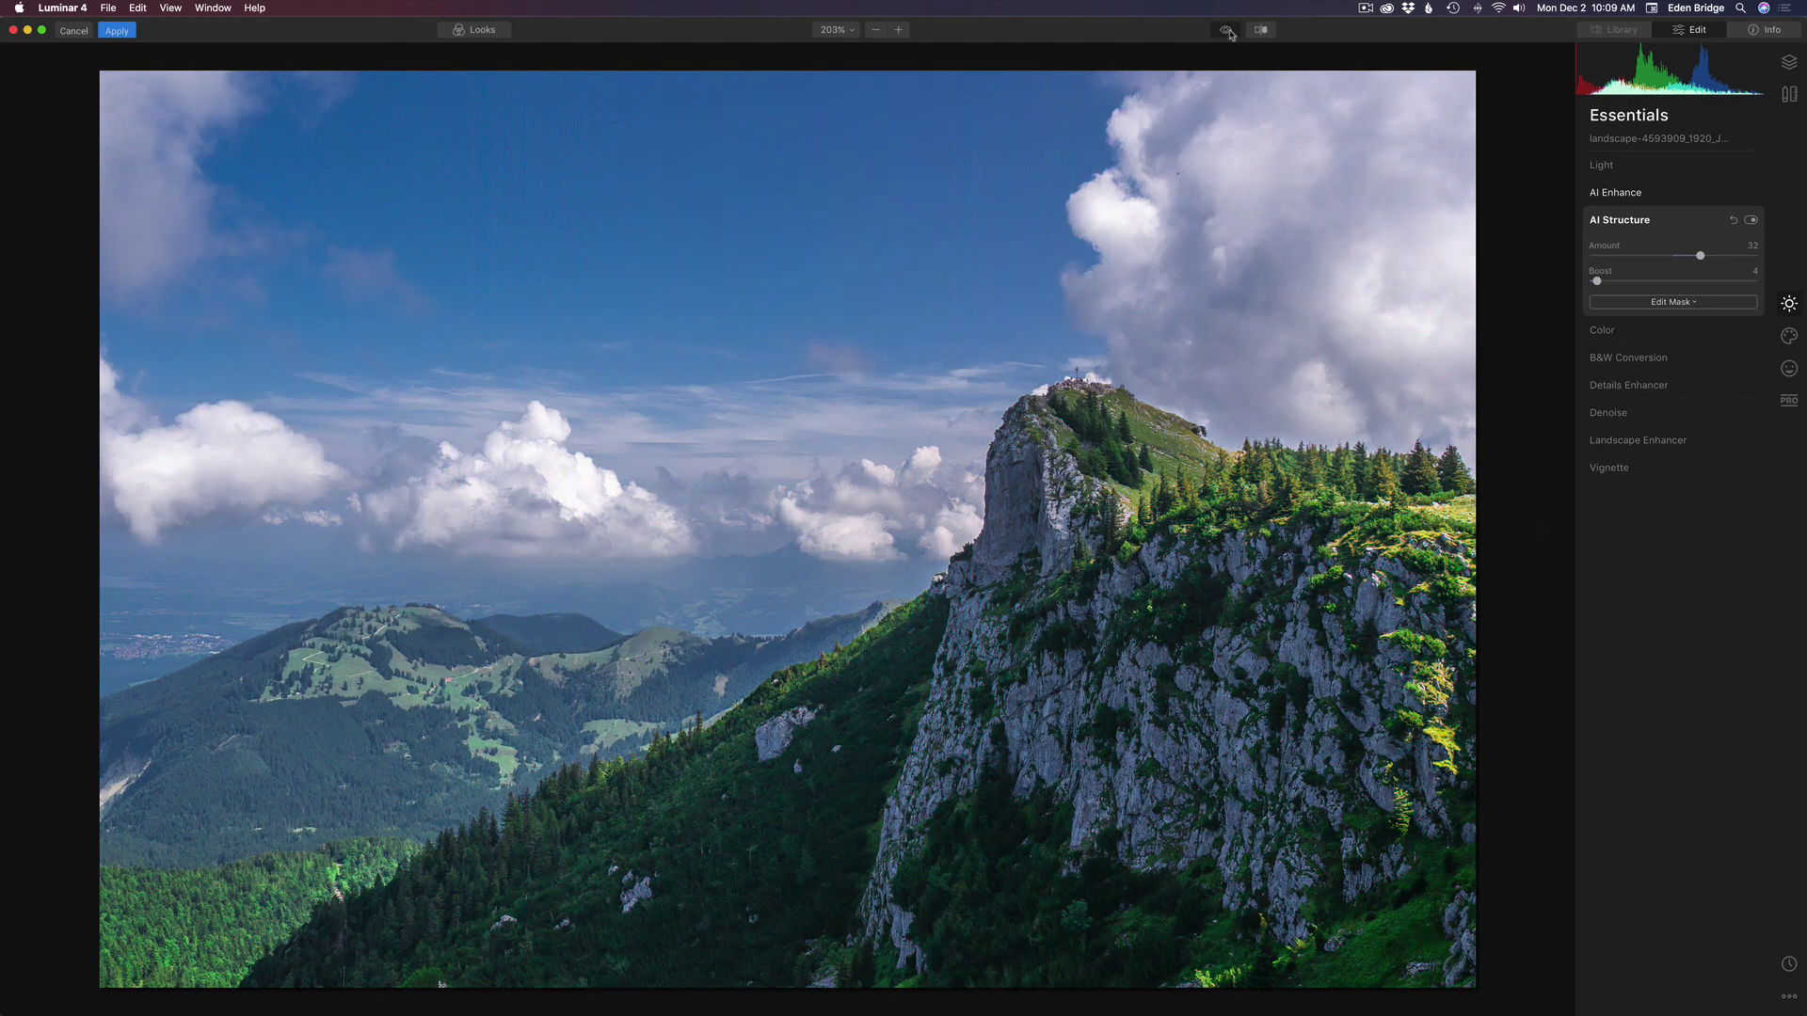
left_click(1229, 33)
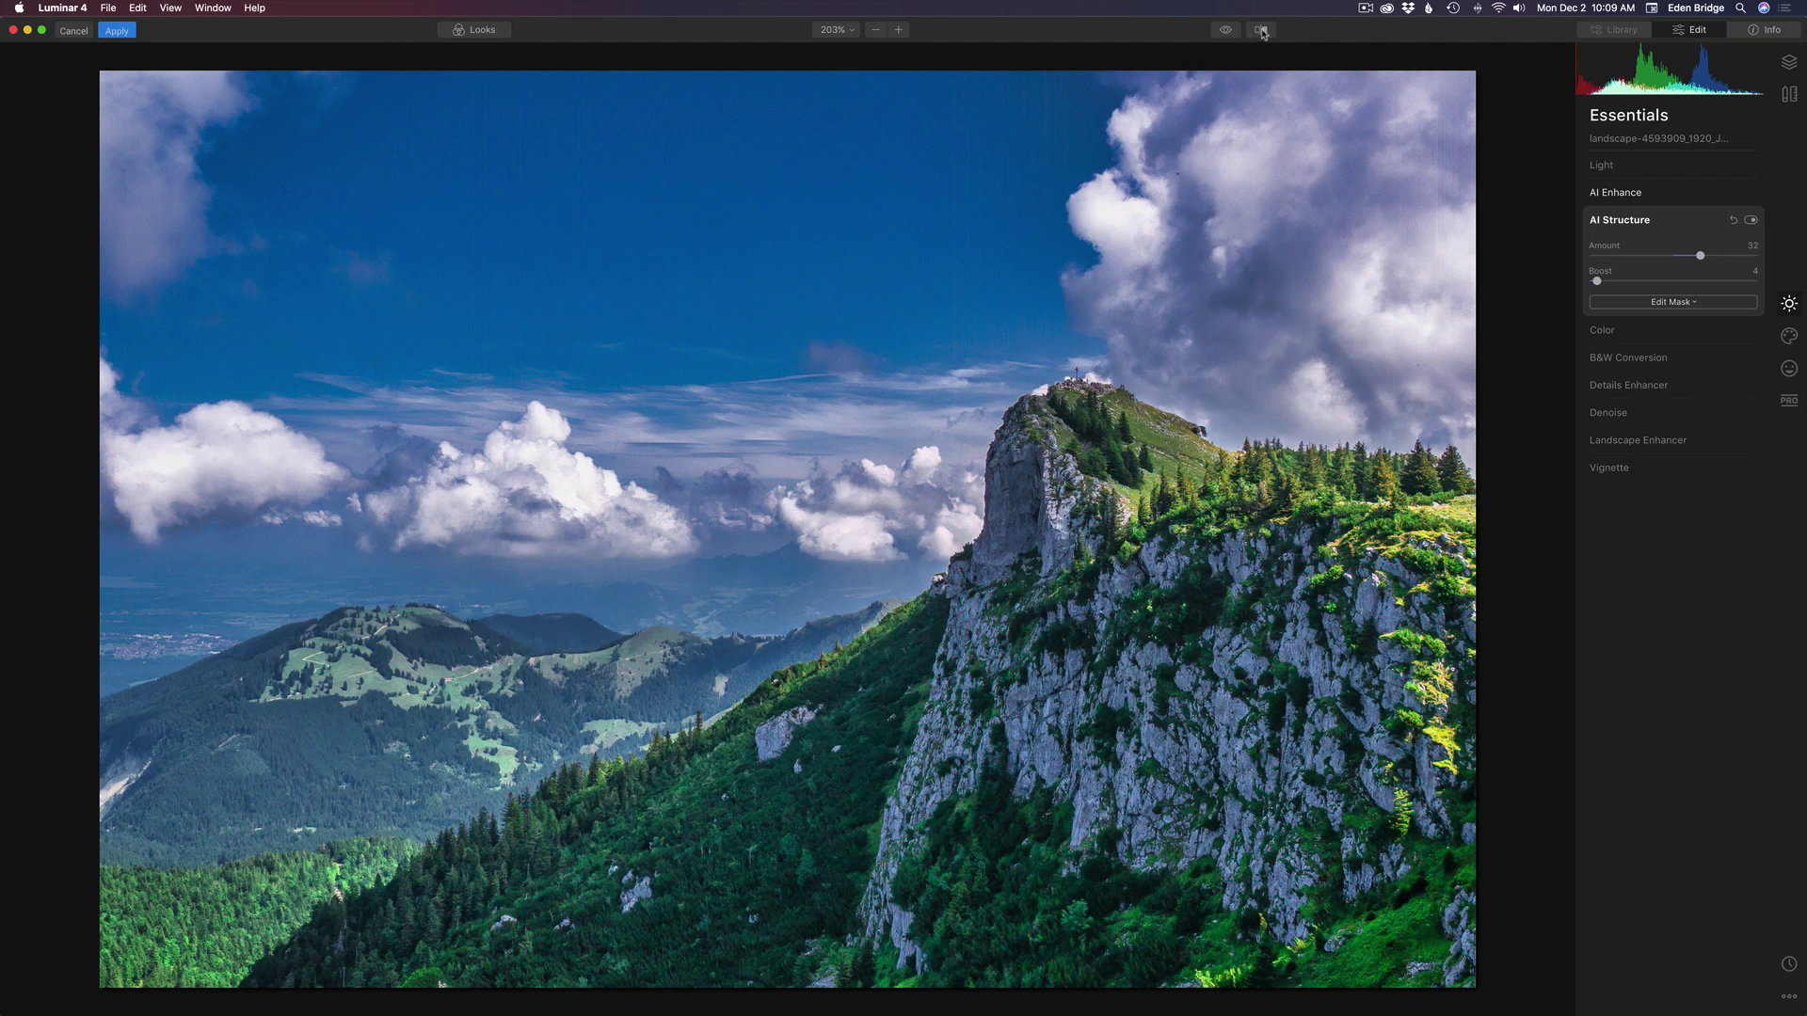
left_click(1263, 31)
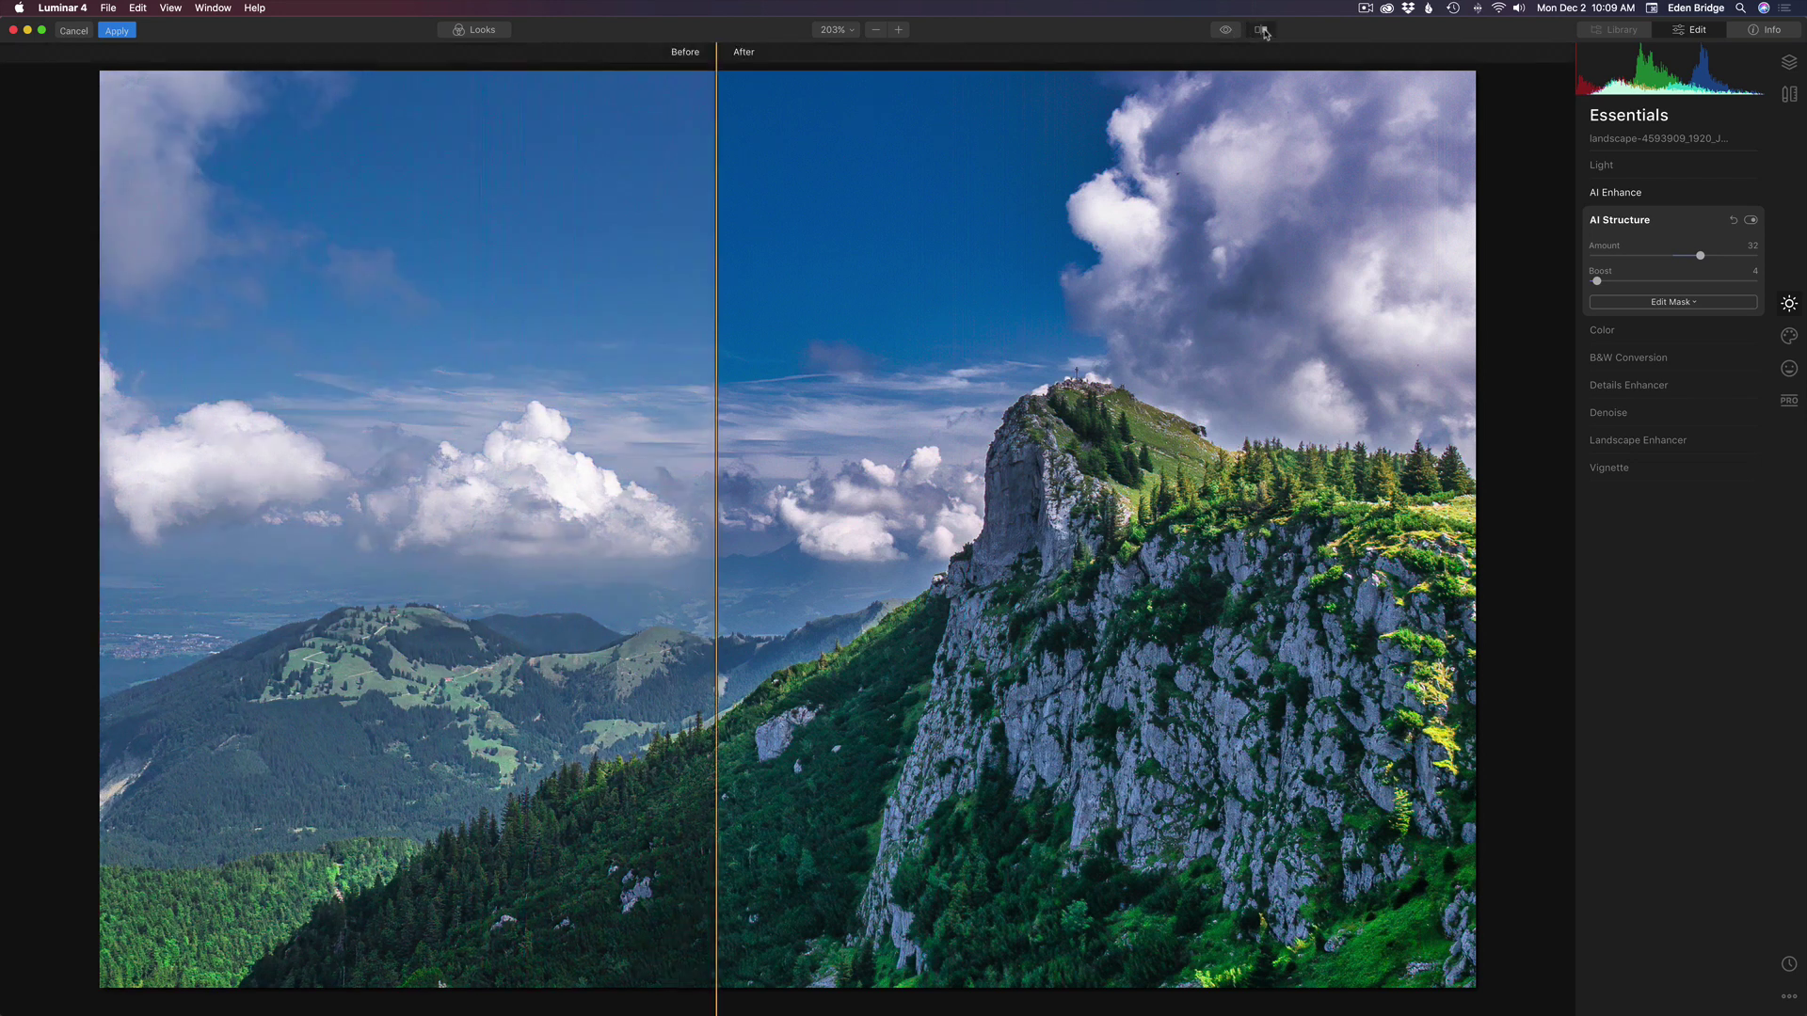
left_click_drag(717, 247, 471, 201)
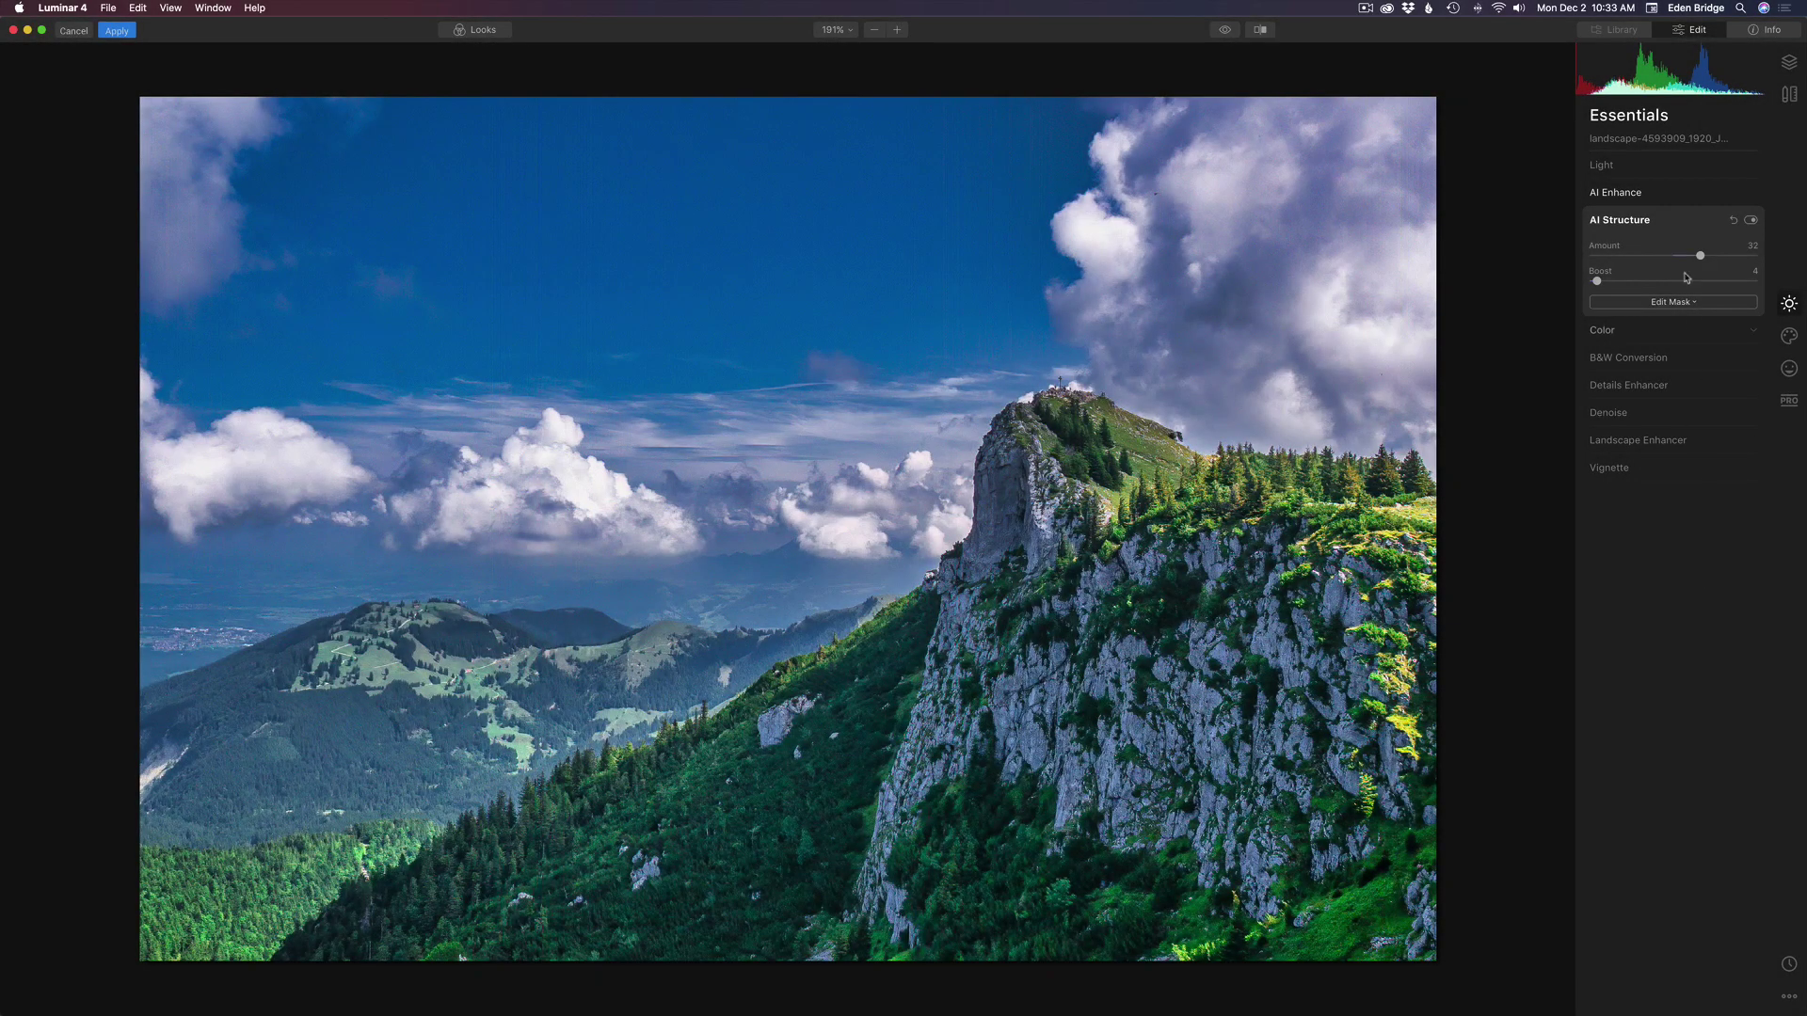
In Details Enhancer, show the advanced settings and set Small Details to 19, Medium Details to 6 and Large Details to -11.
left_click(1662, 388)
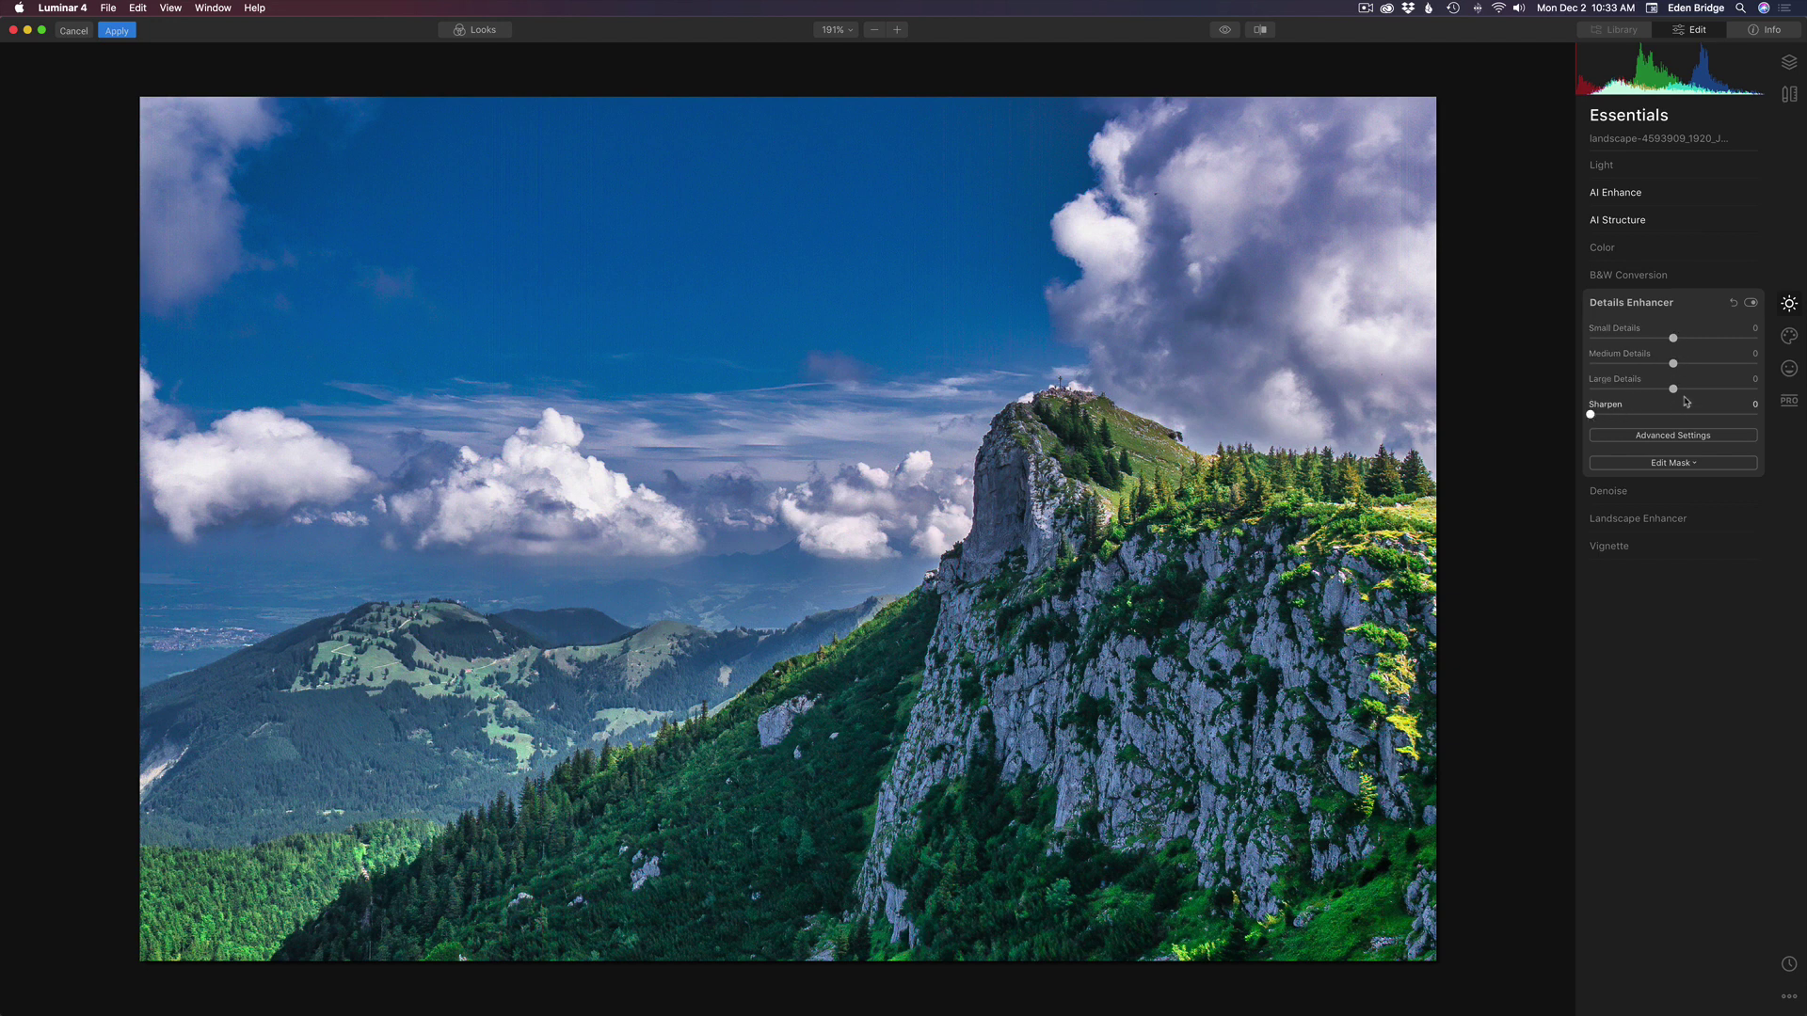
left_click(1680, 434)
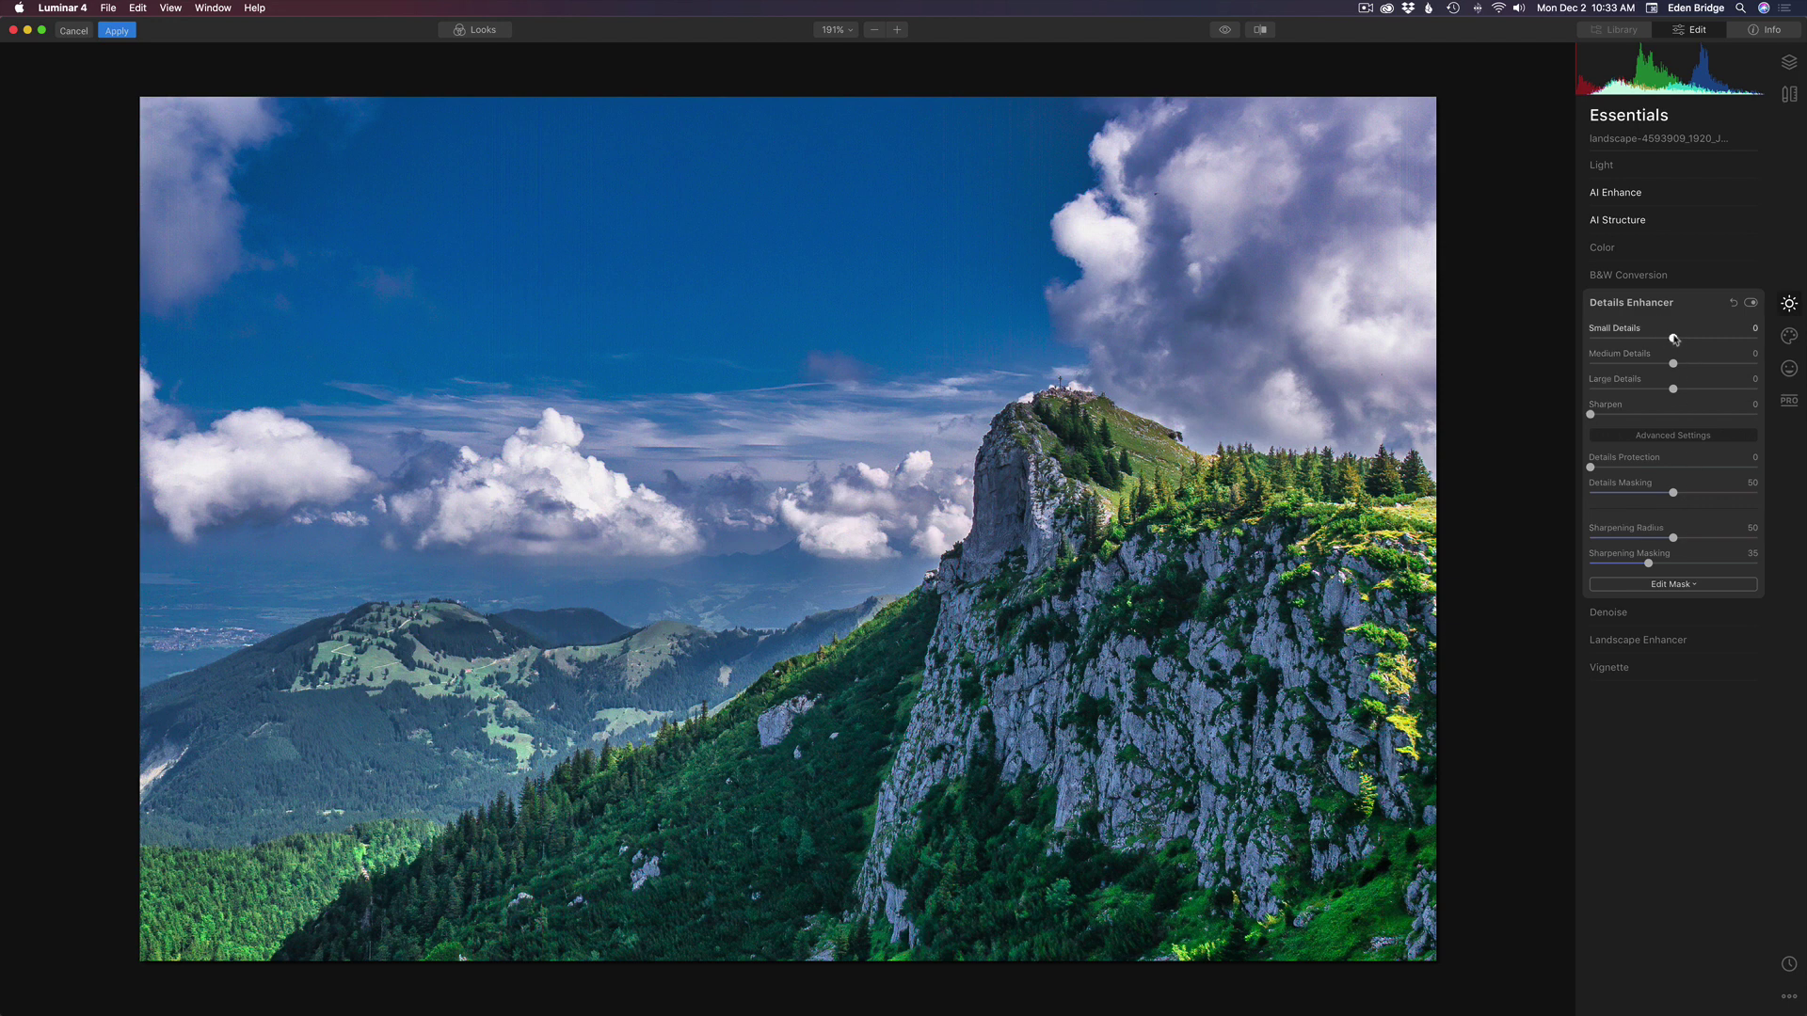
mouse_move(1674, 340)
left_mouse_down()
mouse_move(1692, 341)
mouse_move(1680, 365)
mouse_move(1715, 366)
mouse_move(1634, 363)
mouse_move(1685, 364)
mouse_move(1726, 394)
mouse_move(1659, 392)
mouse_move(1690, 341)
left_mouse_up()
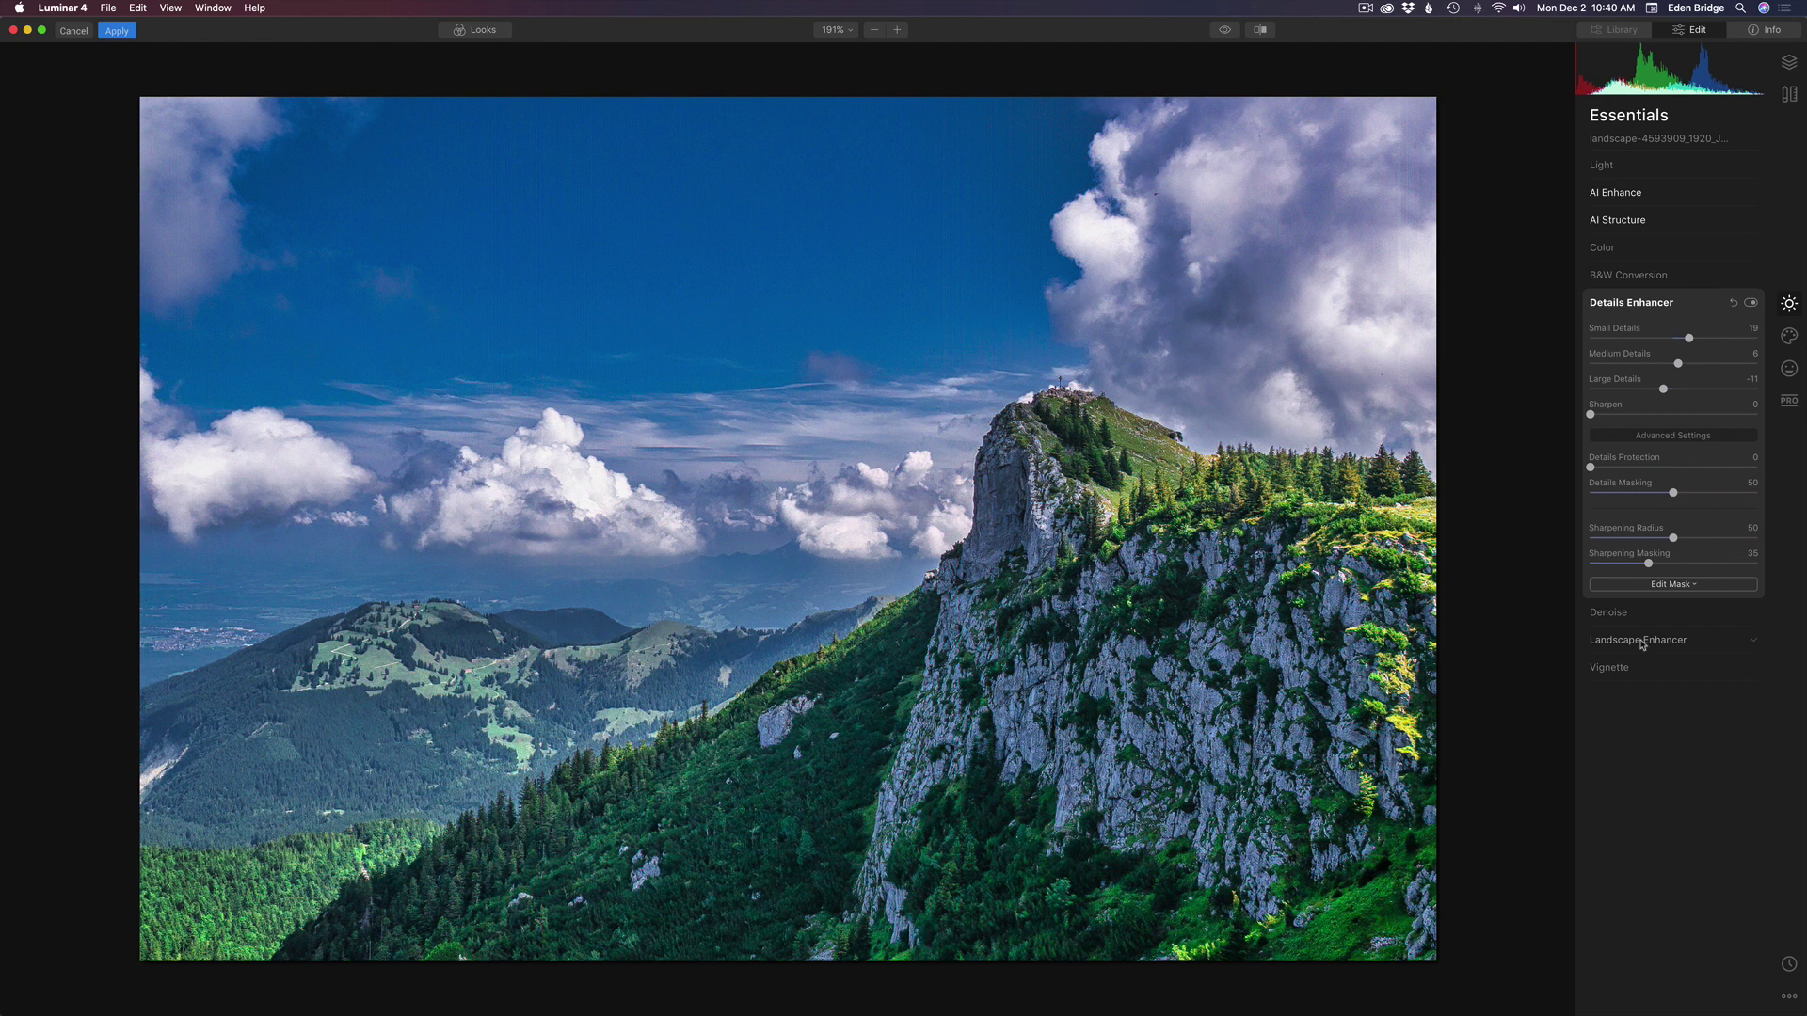
In Landscape Enhancer, set Dehaze to 17 and try Golden Hour at 80 before returning it to 0.
left_click(1643, 641)
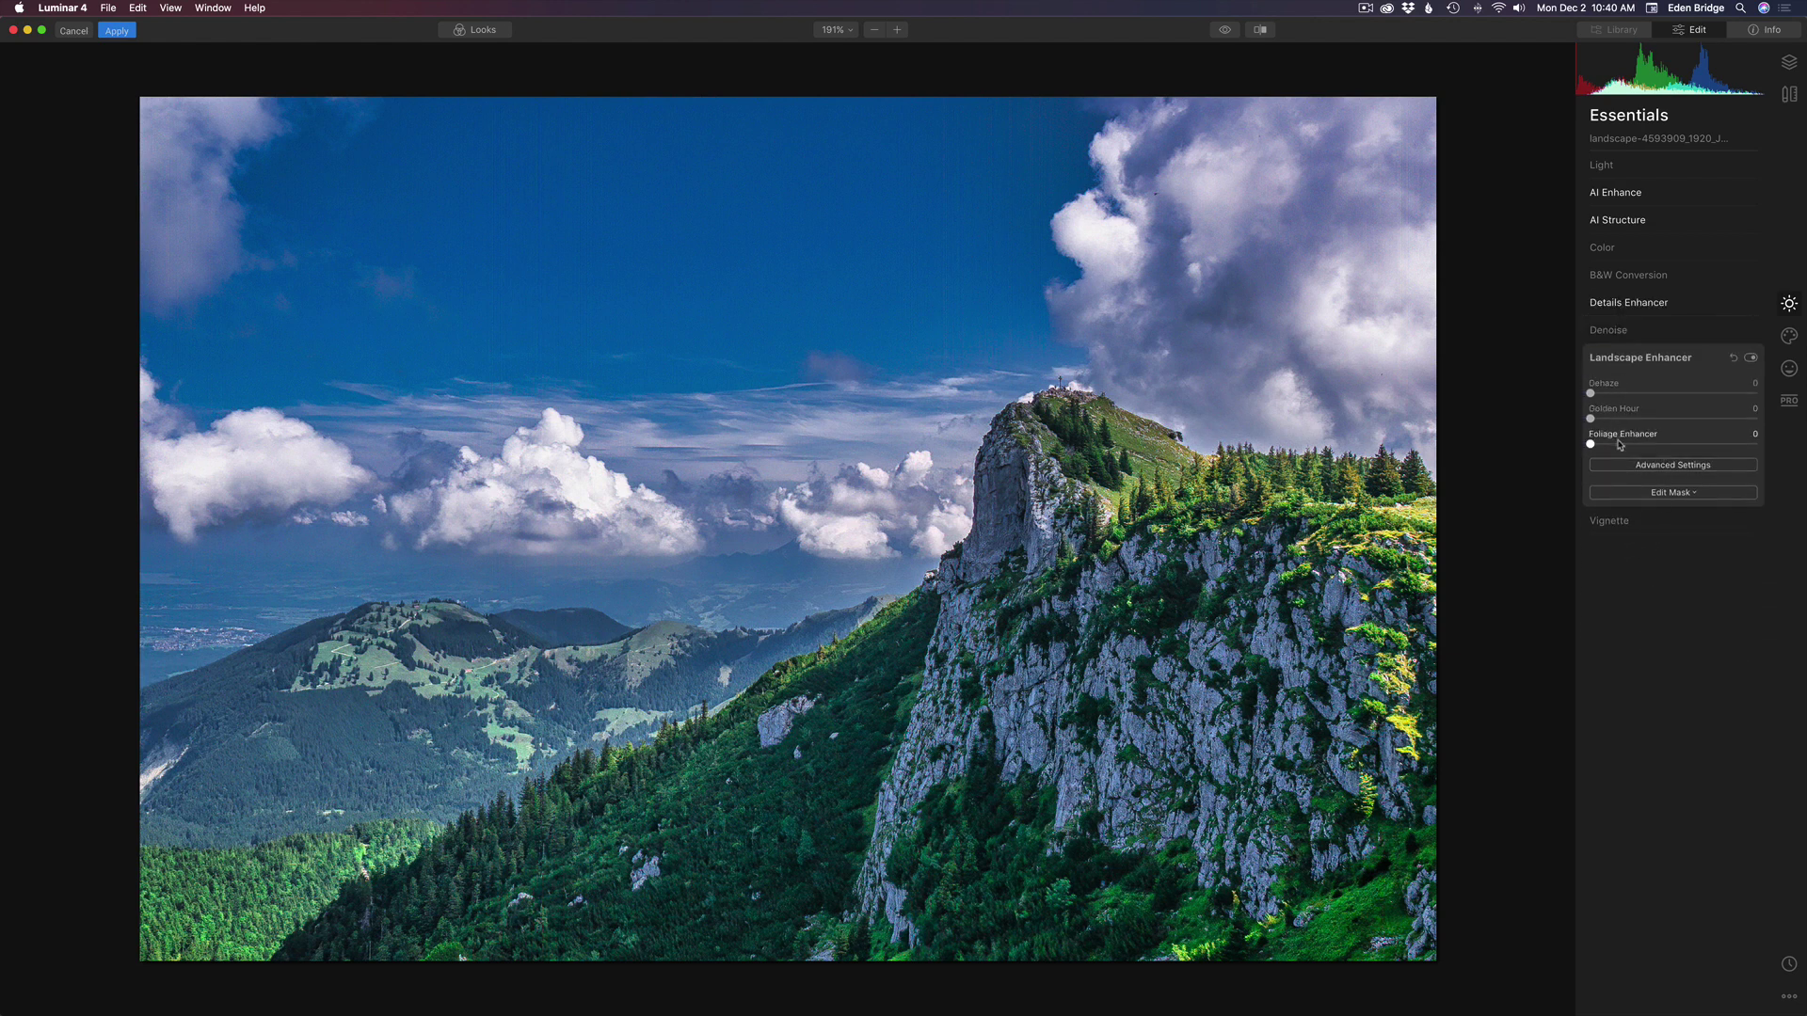
left_click_drag(1594, 399, 1625, 400)
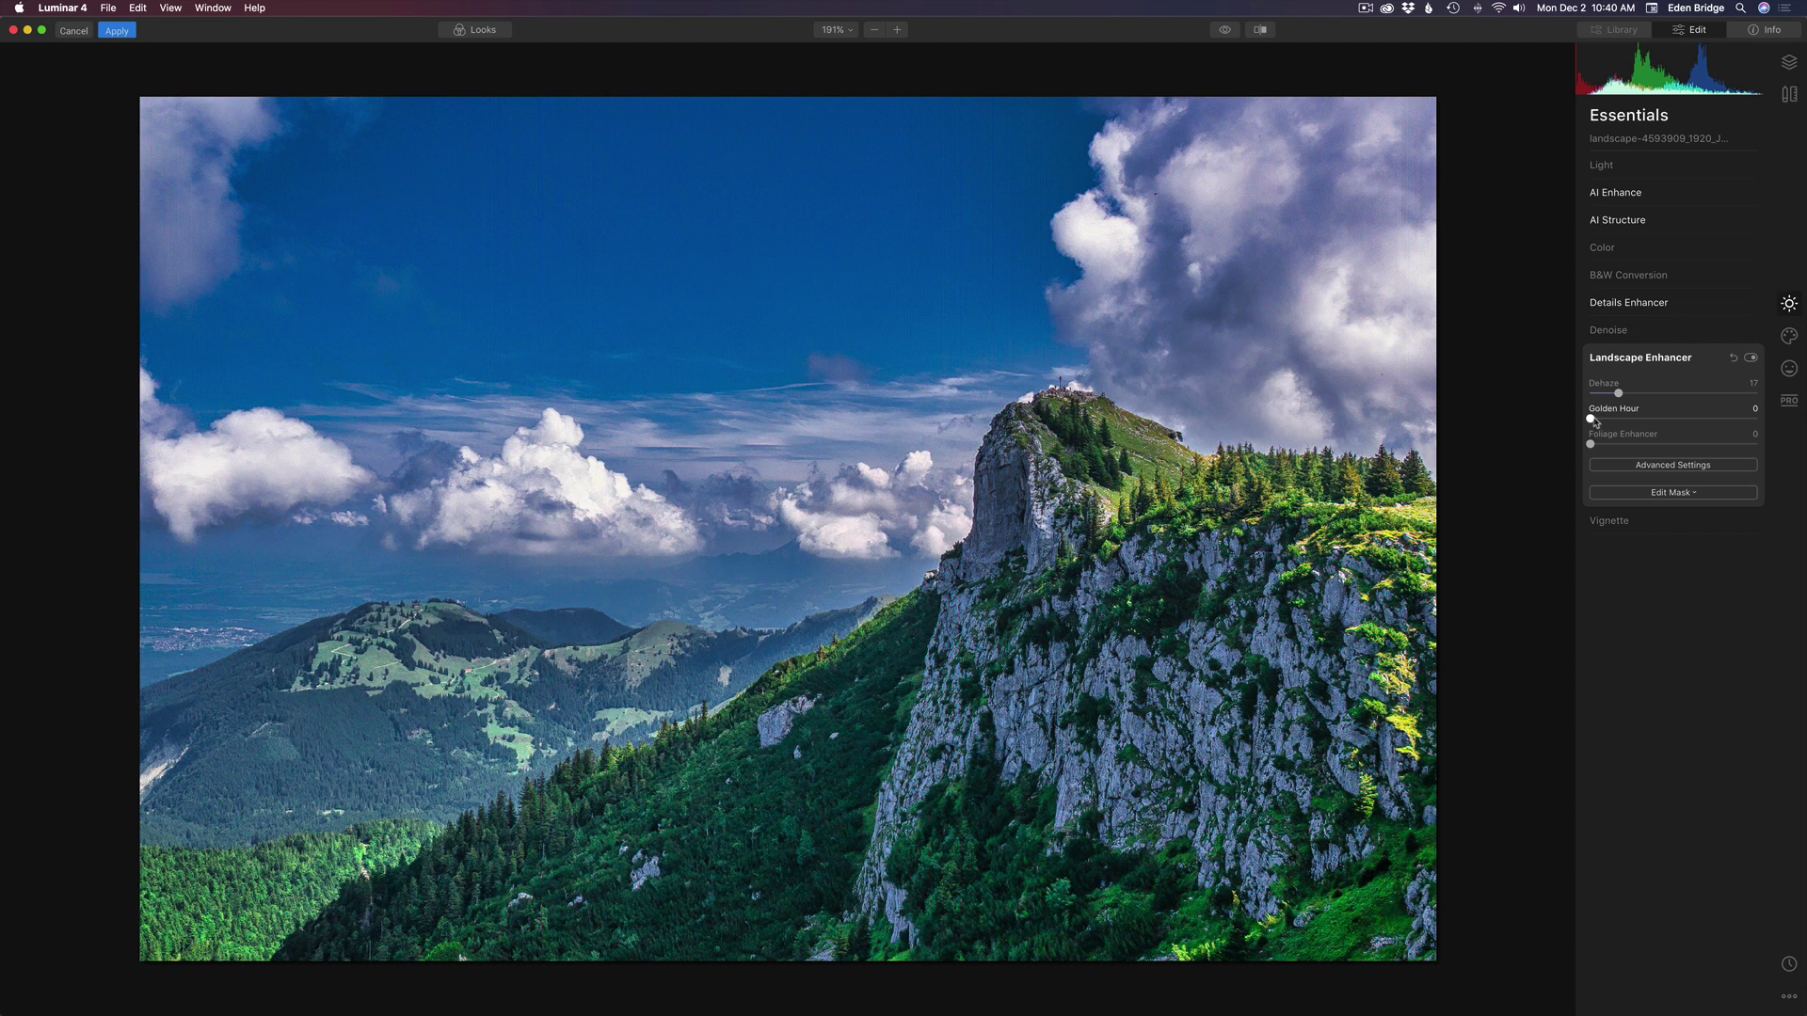
left_click_drag(1595, 421, 1728, 427)
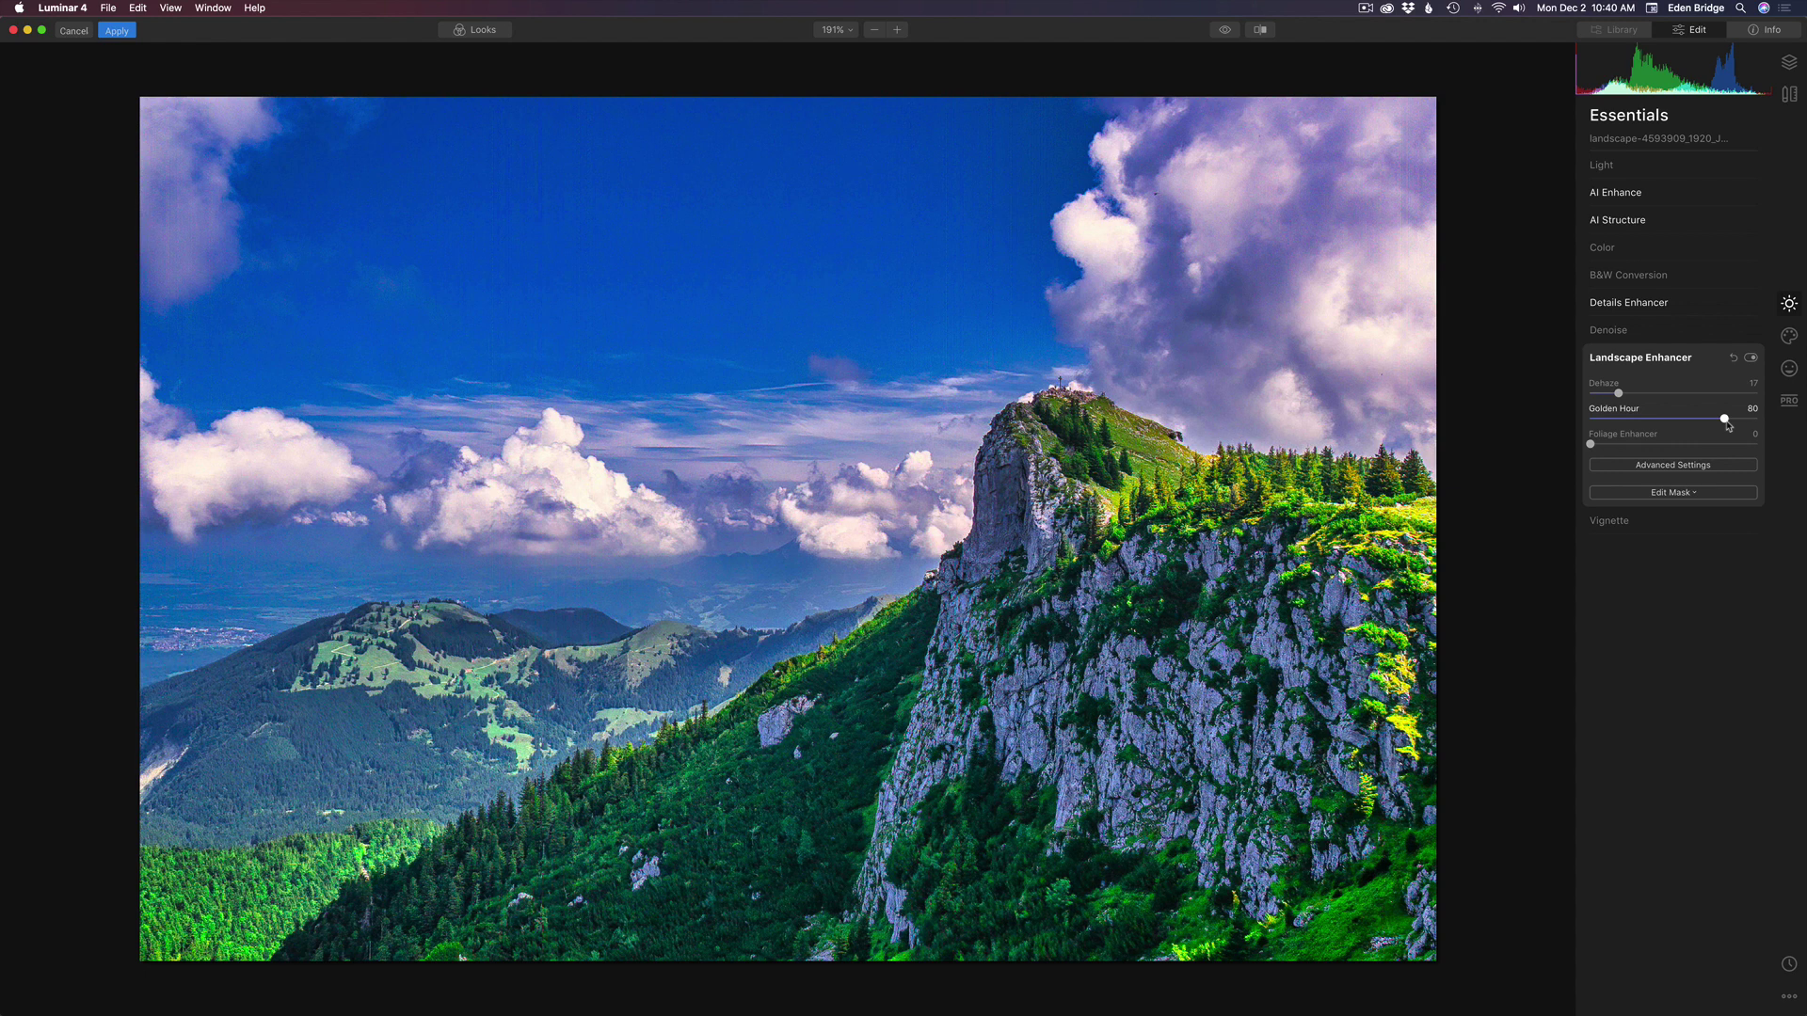
left_click_drag(1728, 426, 1575, 424)
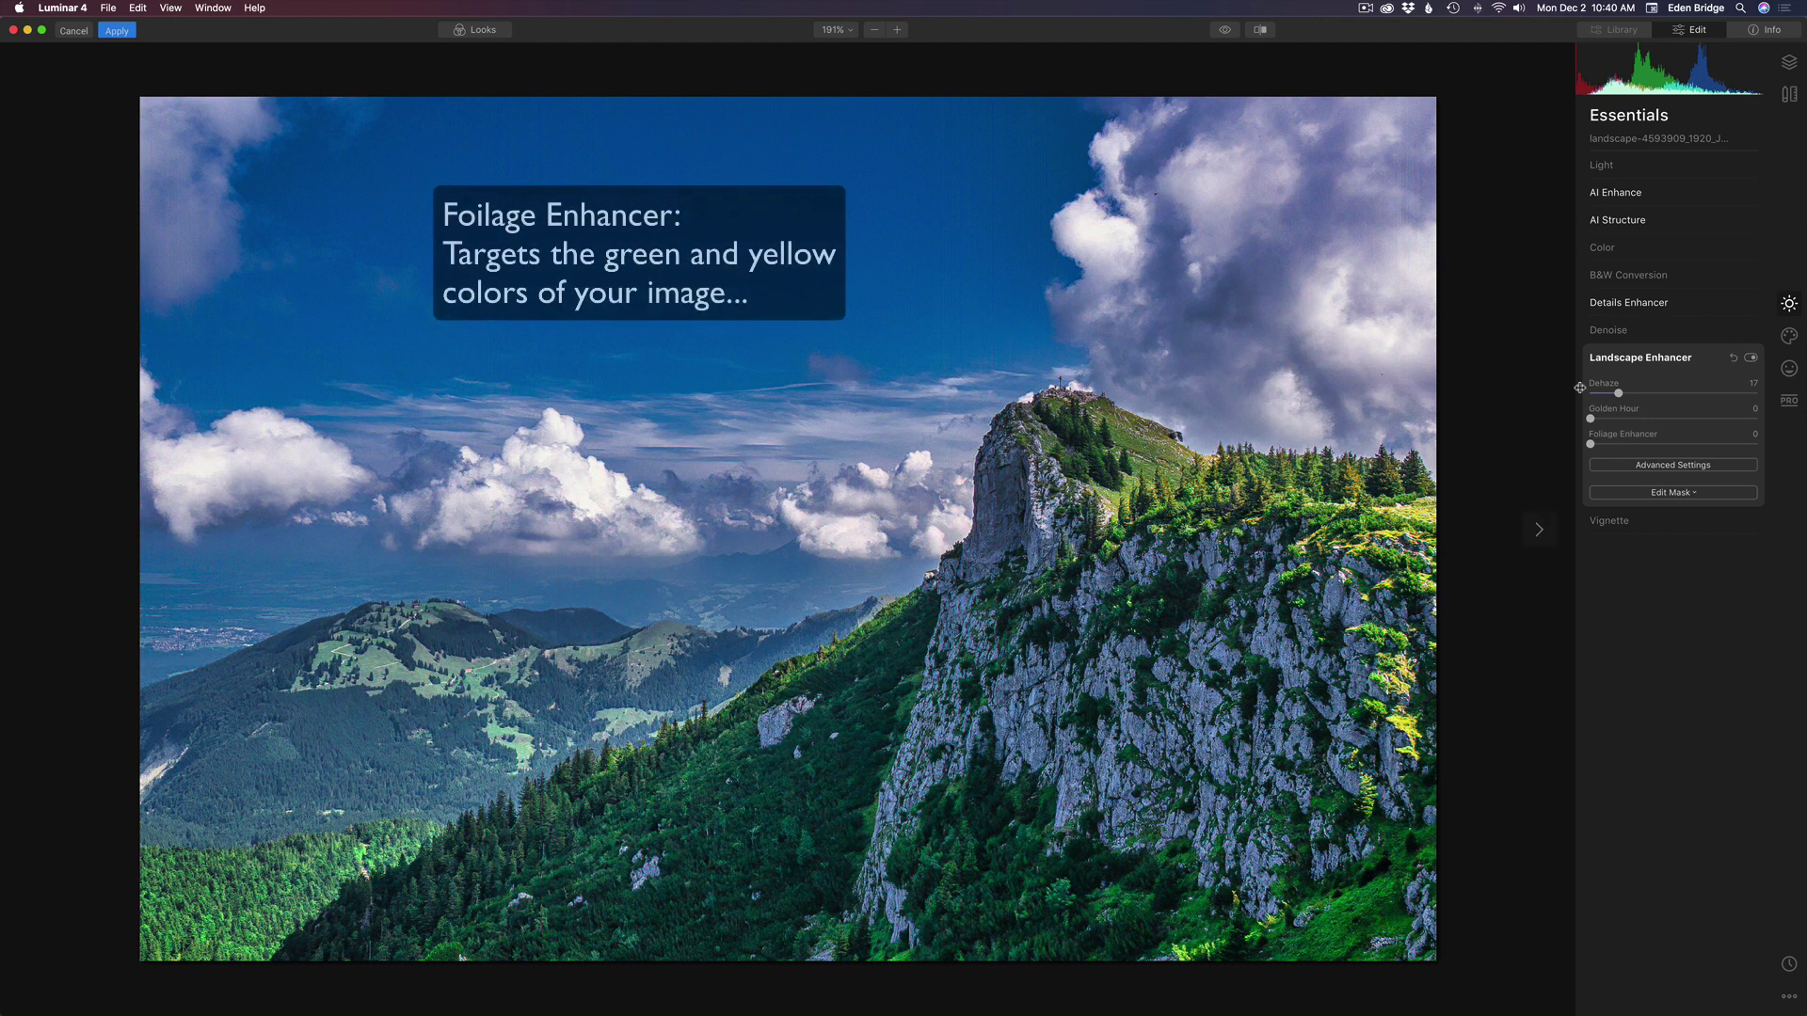
Try the Foliage Enhancer at 29, shift the Foliage Hue to -59, and settle on a low Foliage Enhancer amount.
left_click_drag(1591, 445, 1641, 447)
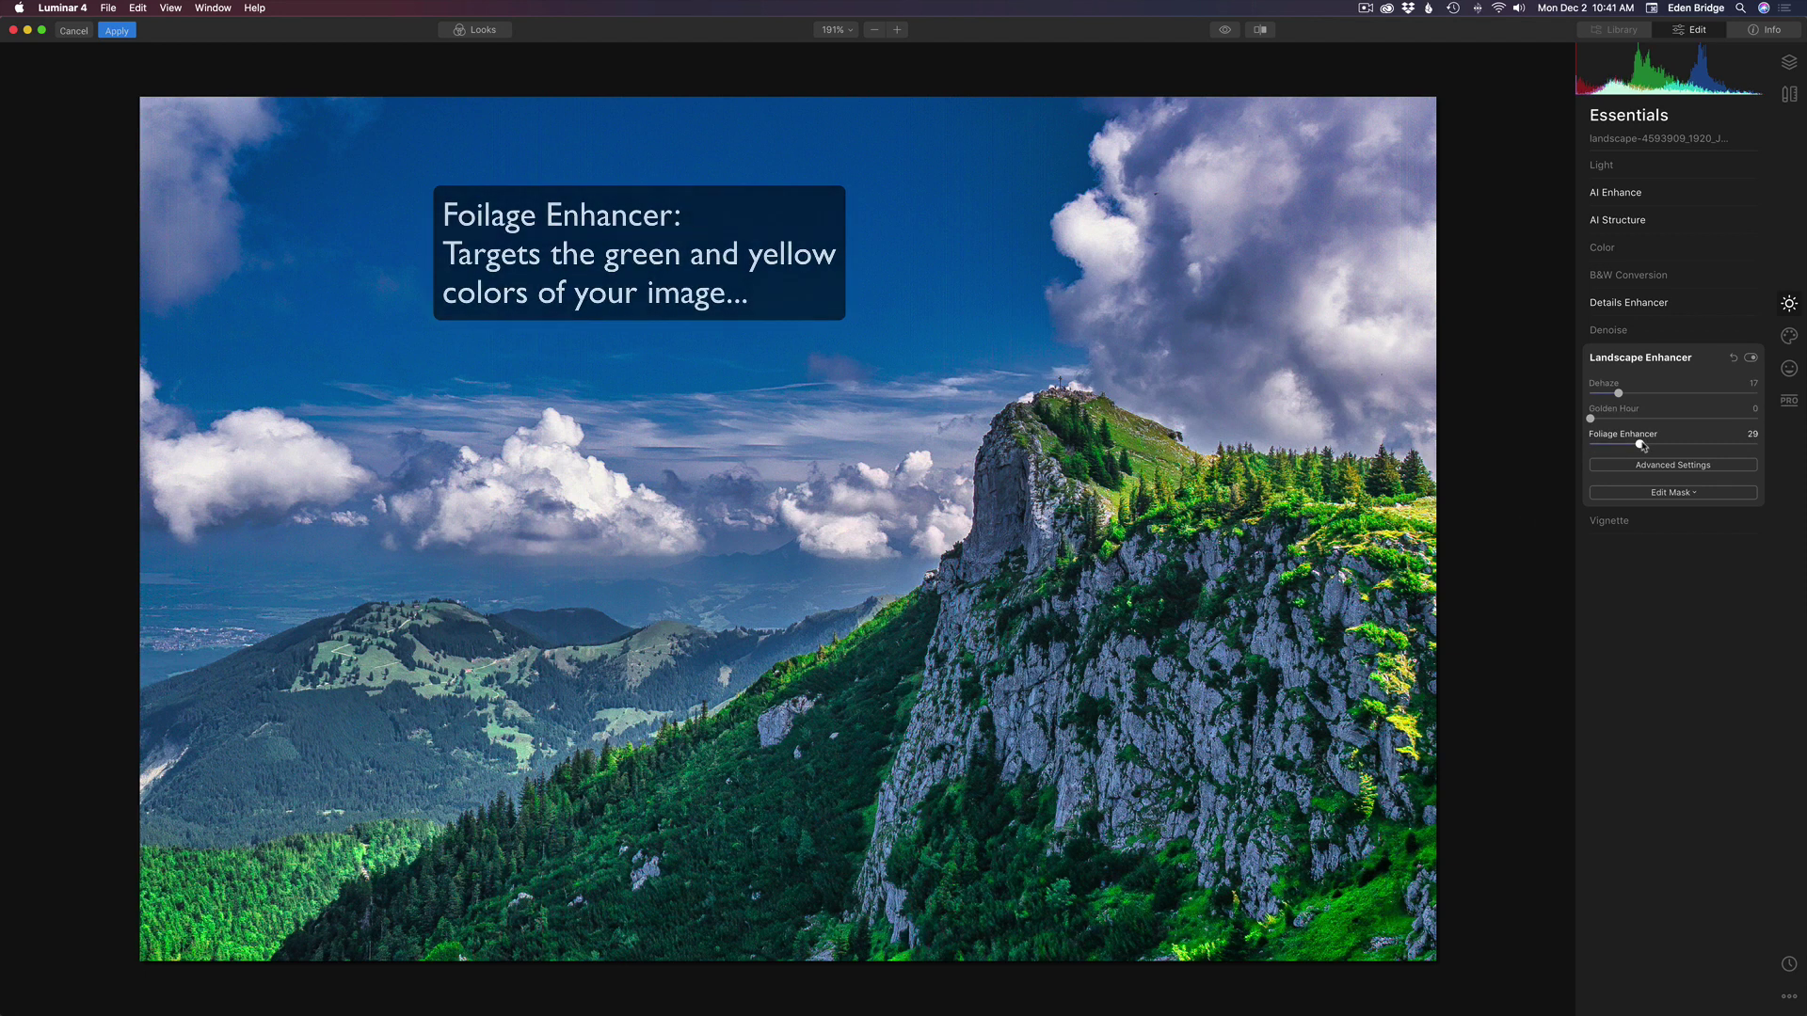
left_click(1684, 468)
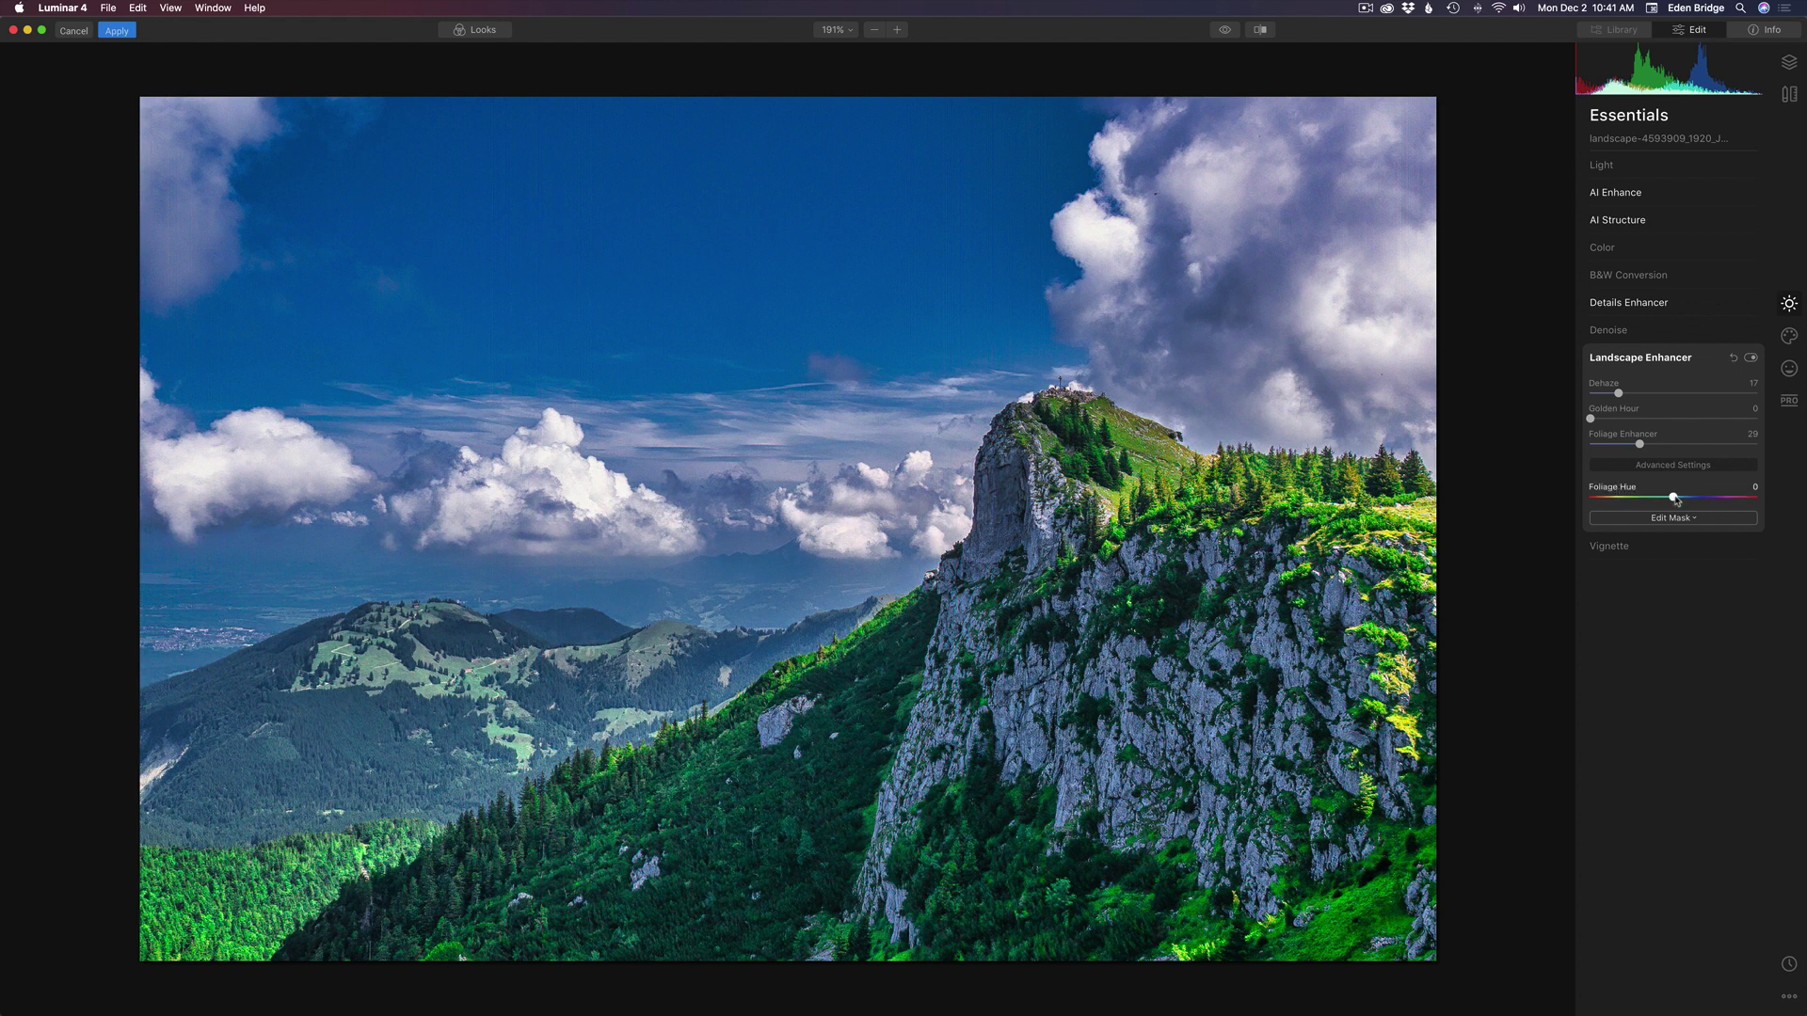
left_click_drag(1677, 501, 1575, 443)
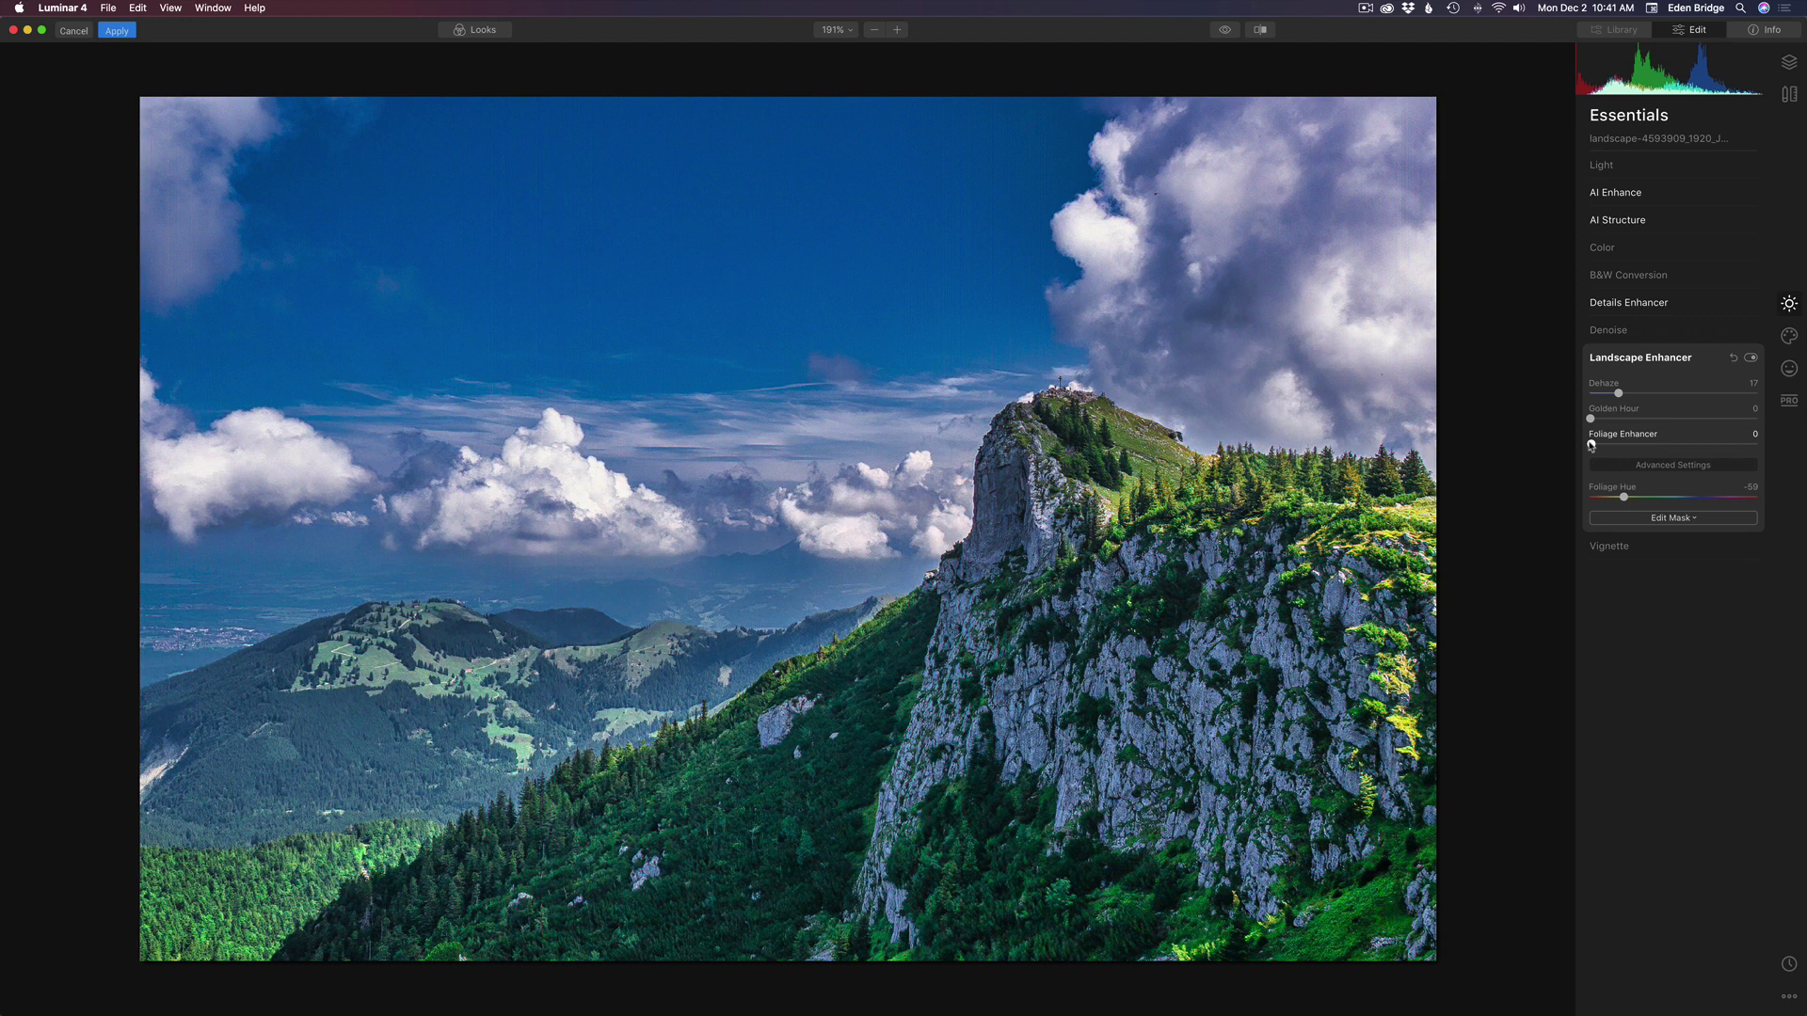
left_click_drag(1590, 447, 1608, 447)
left_click_drag(1608, 448, 1610, 447)
Show the Vignette's advanced settings and darken the photo's edges with an Amount of -67.
left_click(1626, 548)
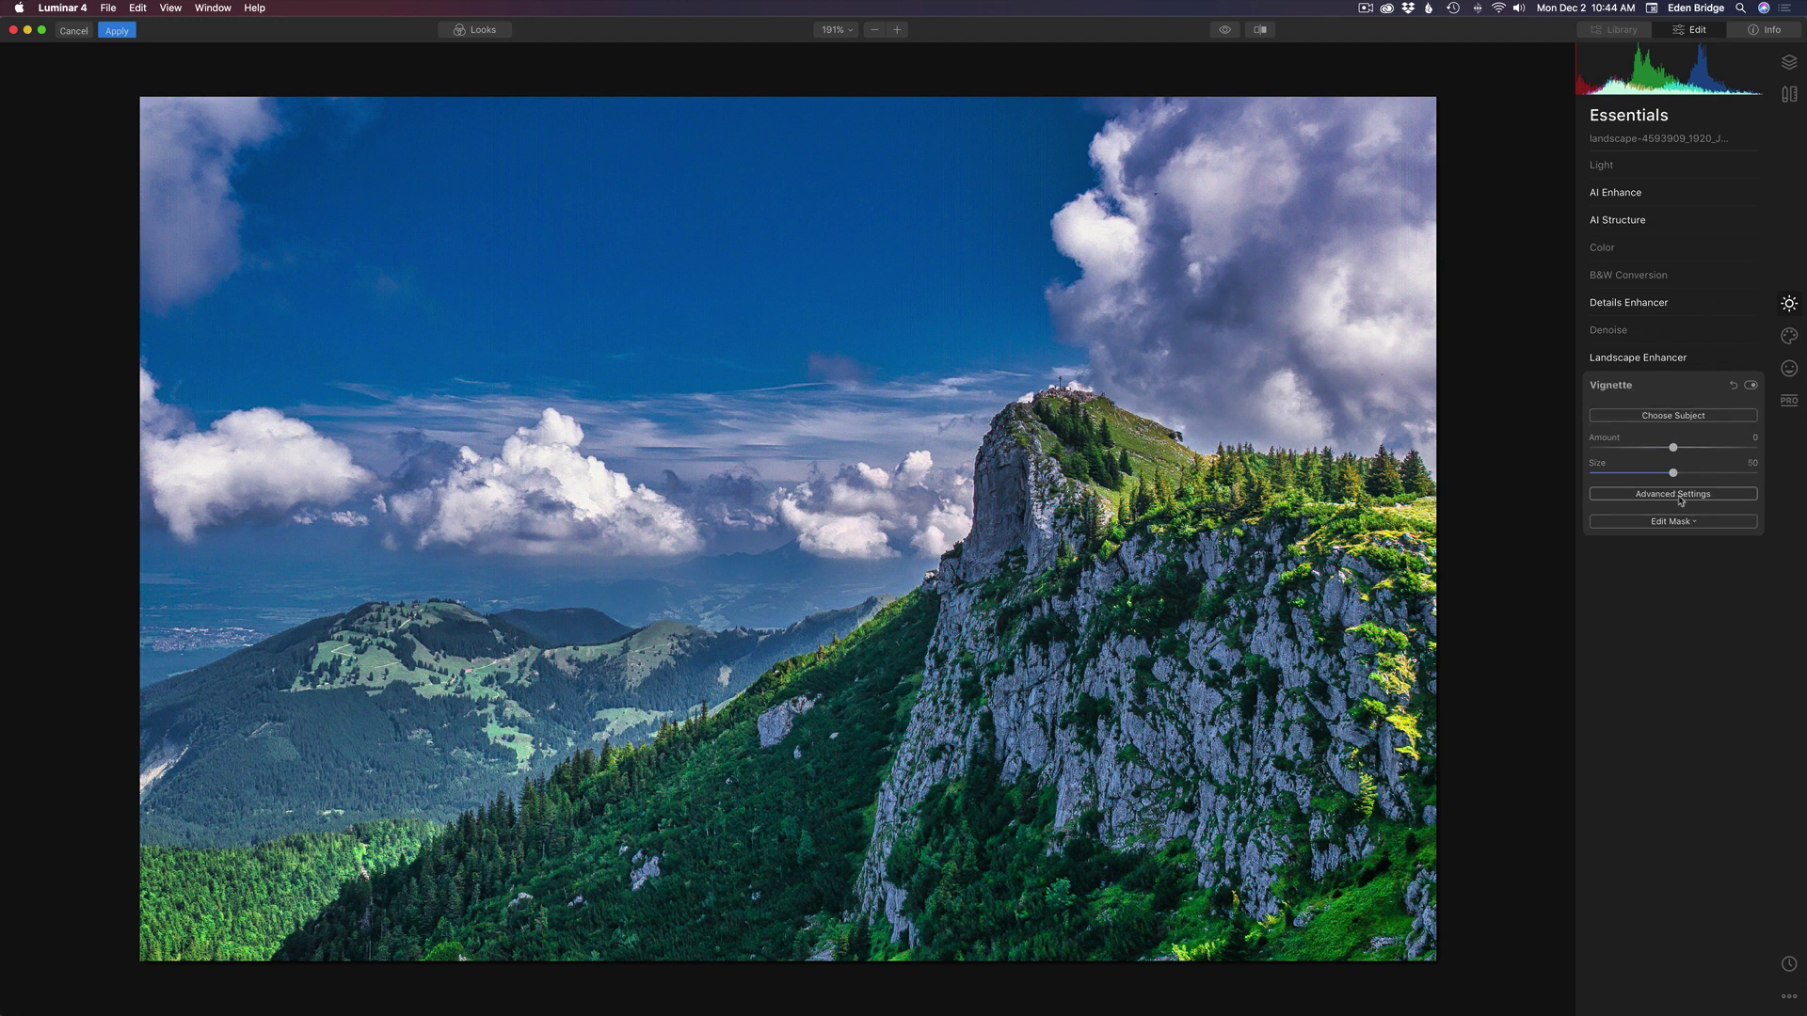
left_click(1681, 494)
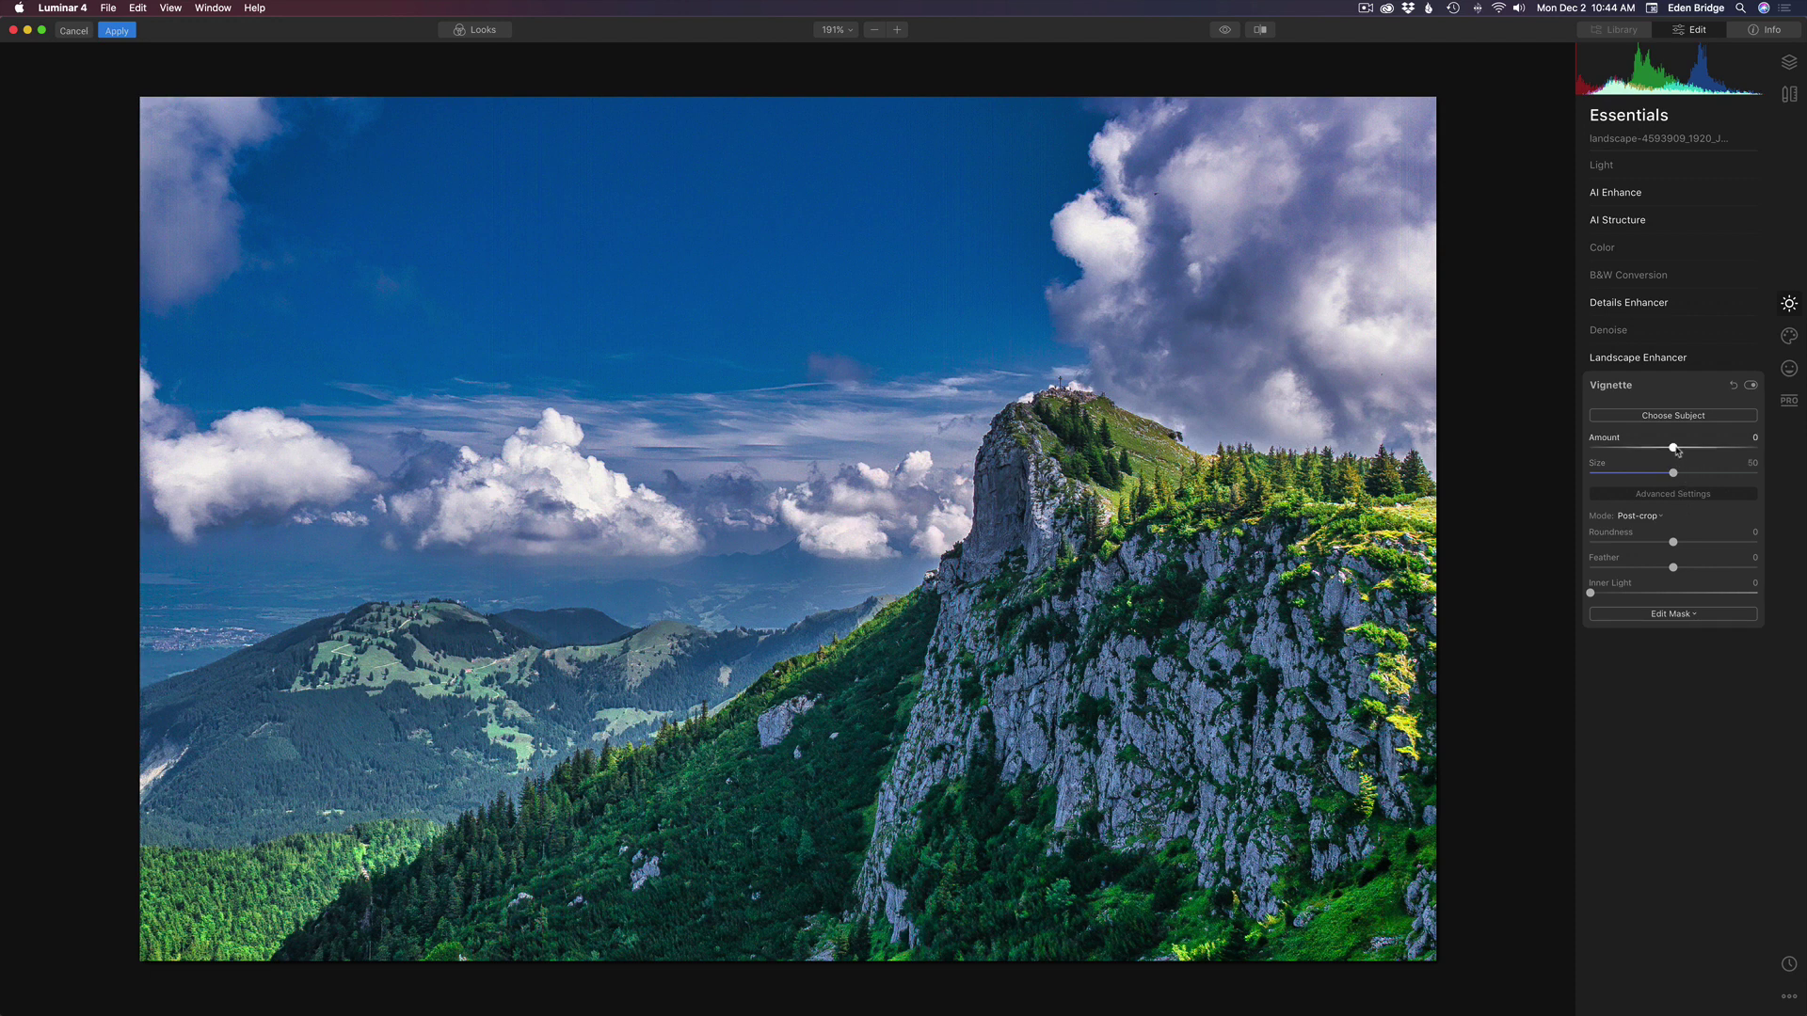
left_click_drag(1675, 450, 1617, 448)
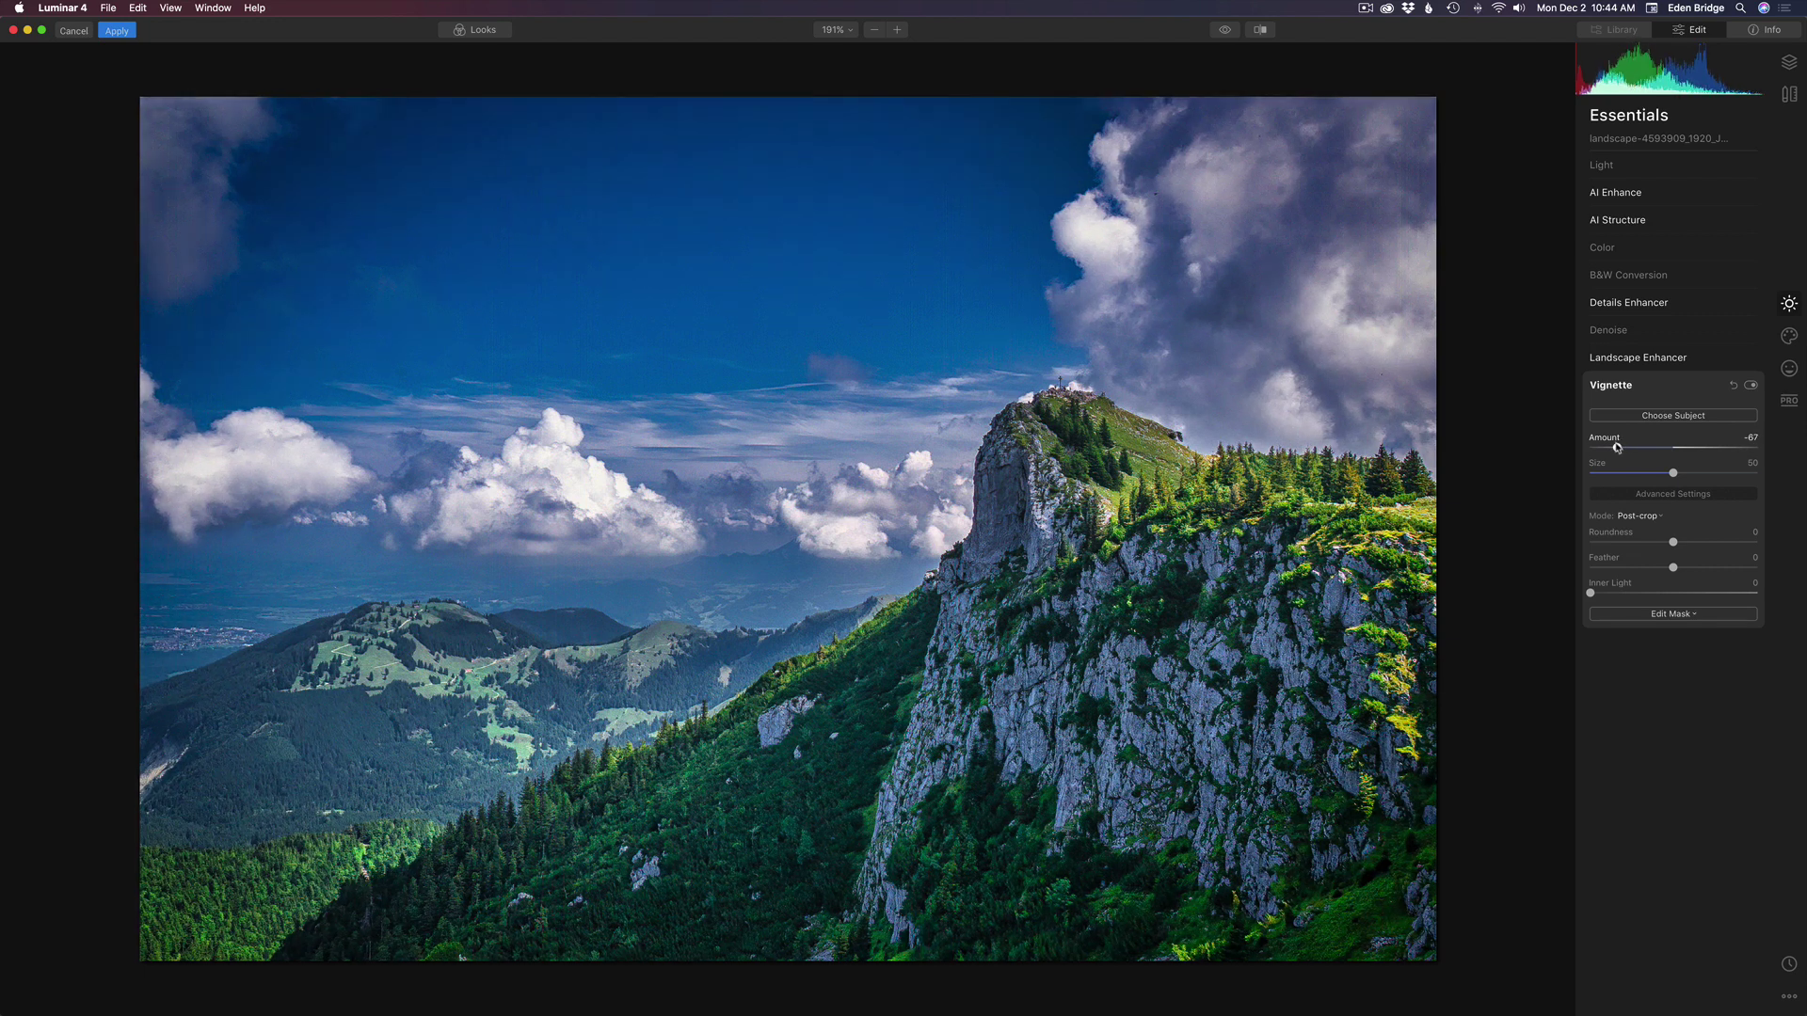
Center the vignette on the cliff below the summit, then re-center it on the clouds near the middle of the photo.
left_click(1692, 417)
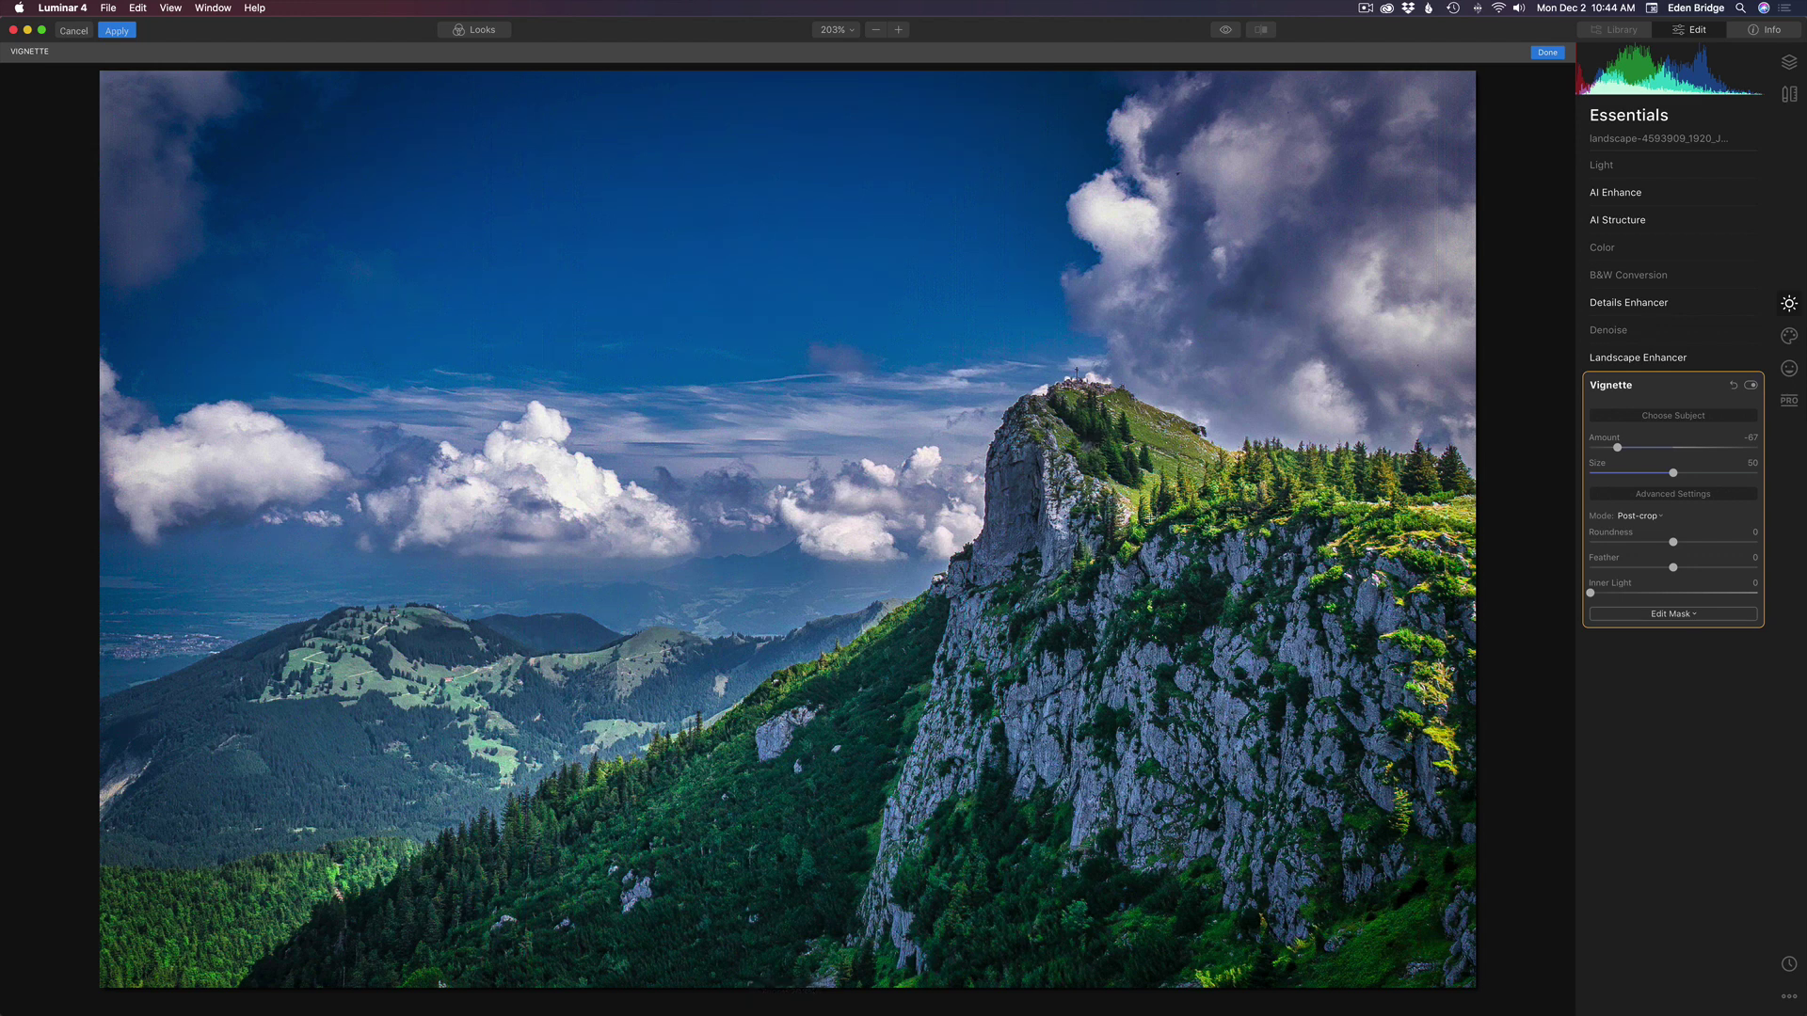
left_click(1075, 442)
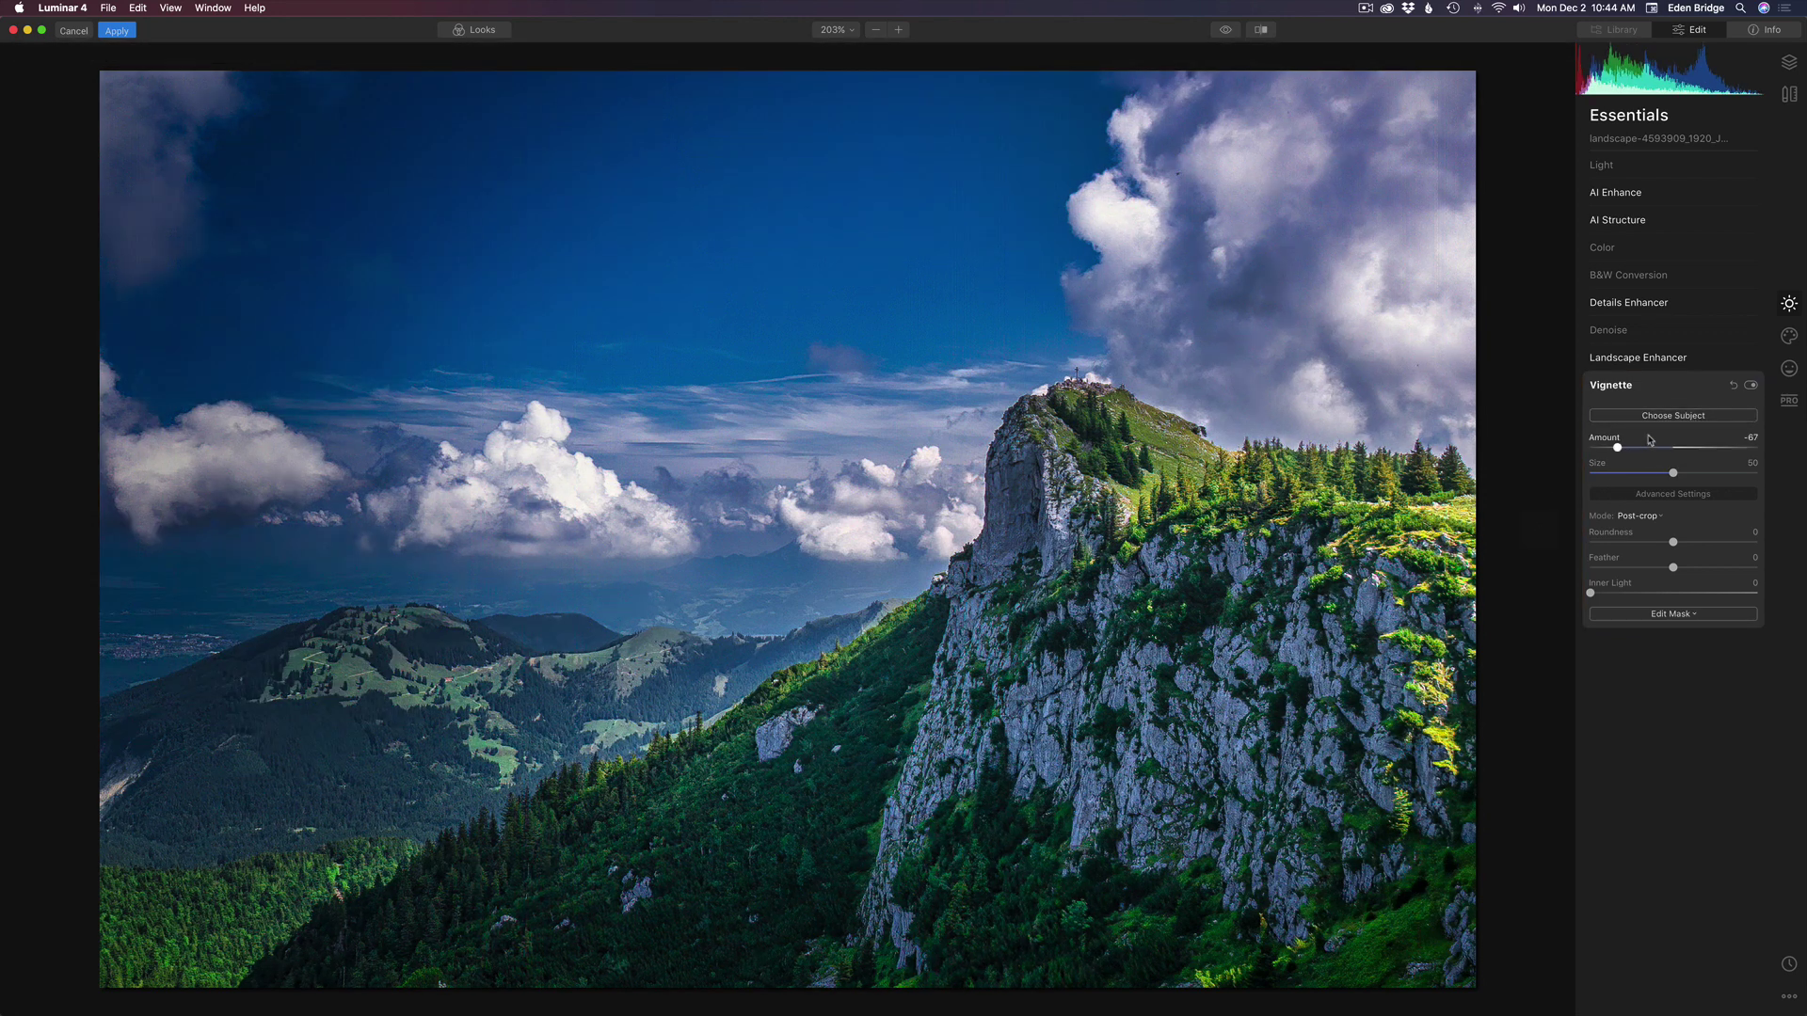
left_click(1675, 416)
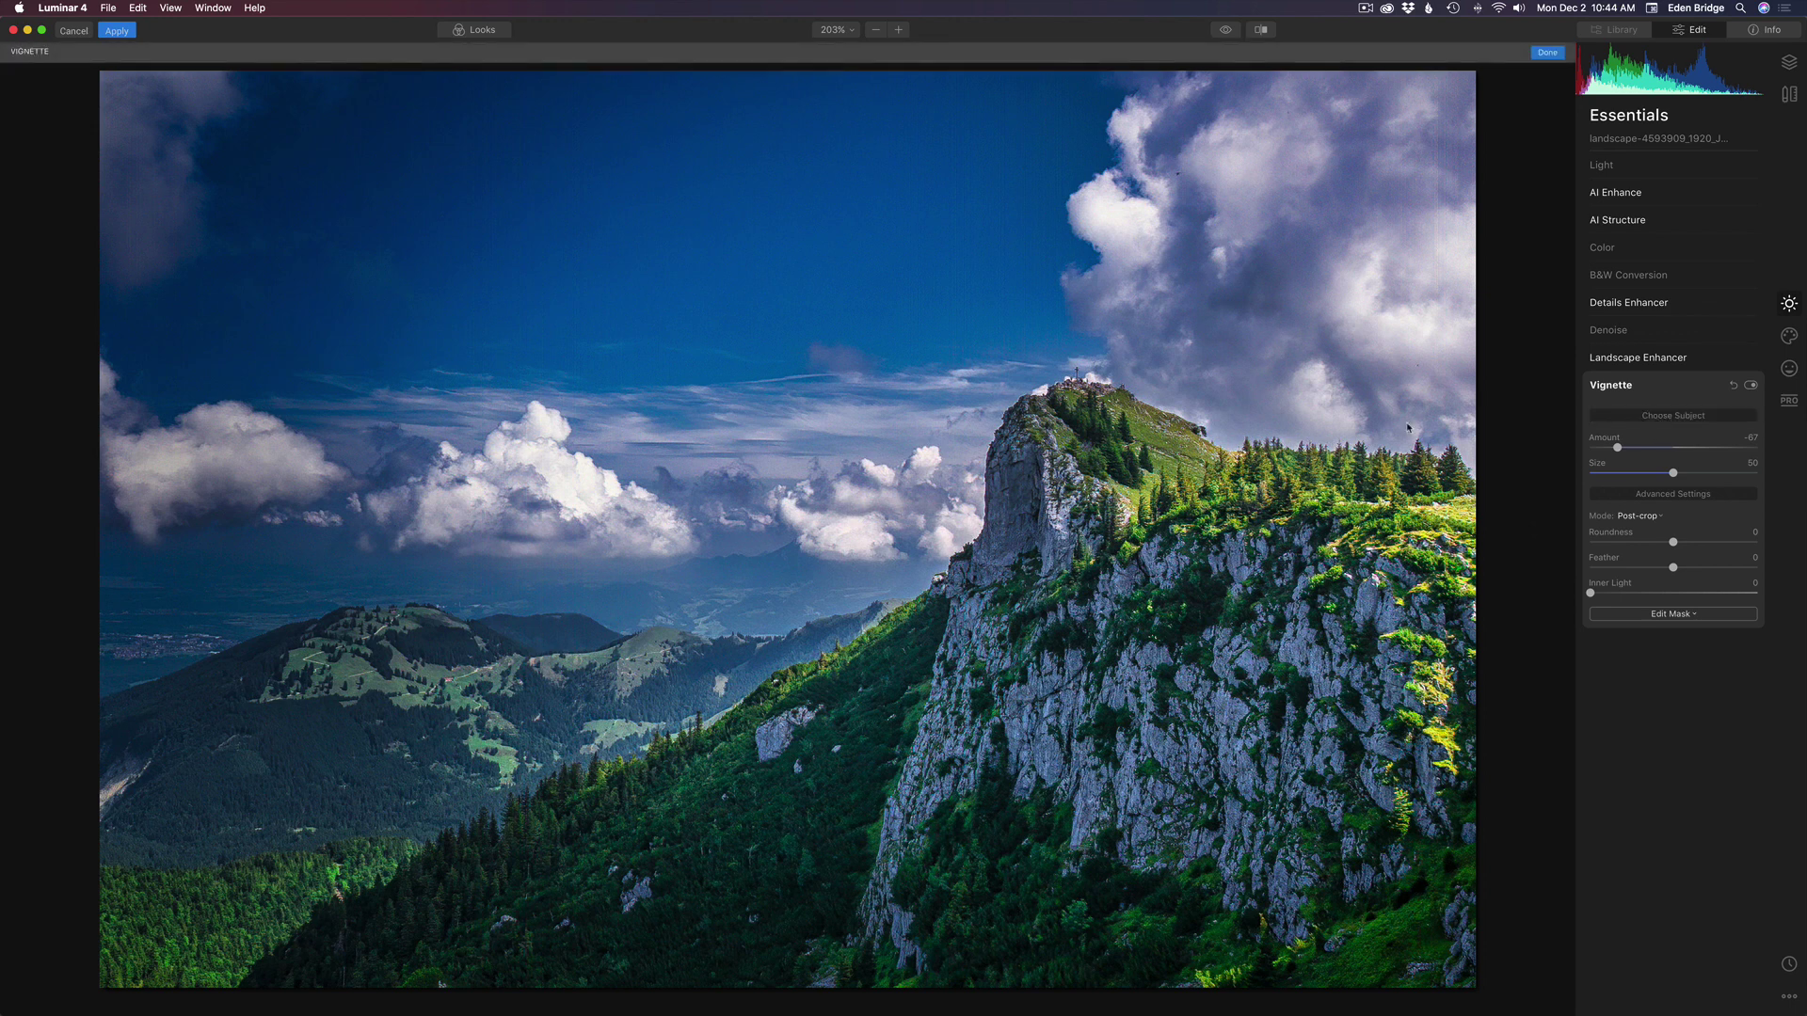
left_click(794, 529)
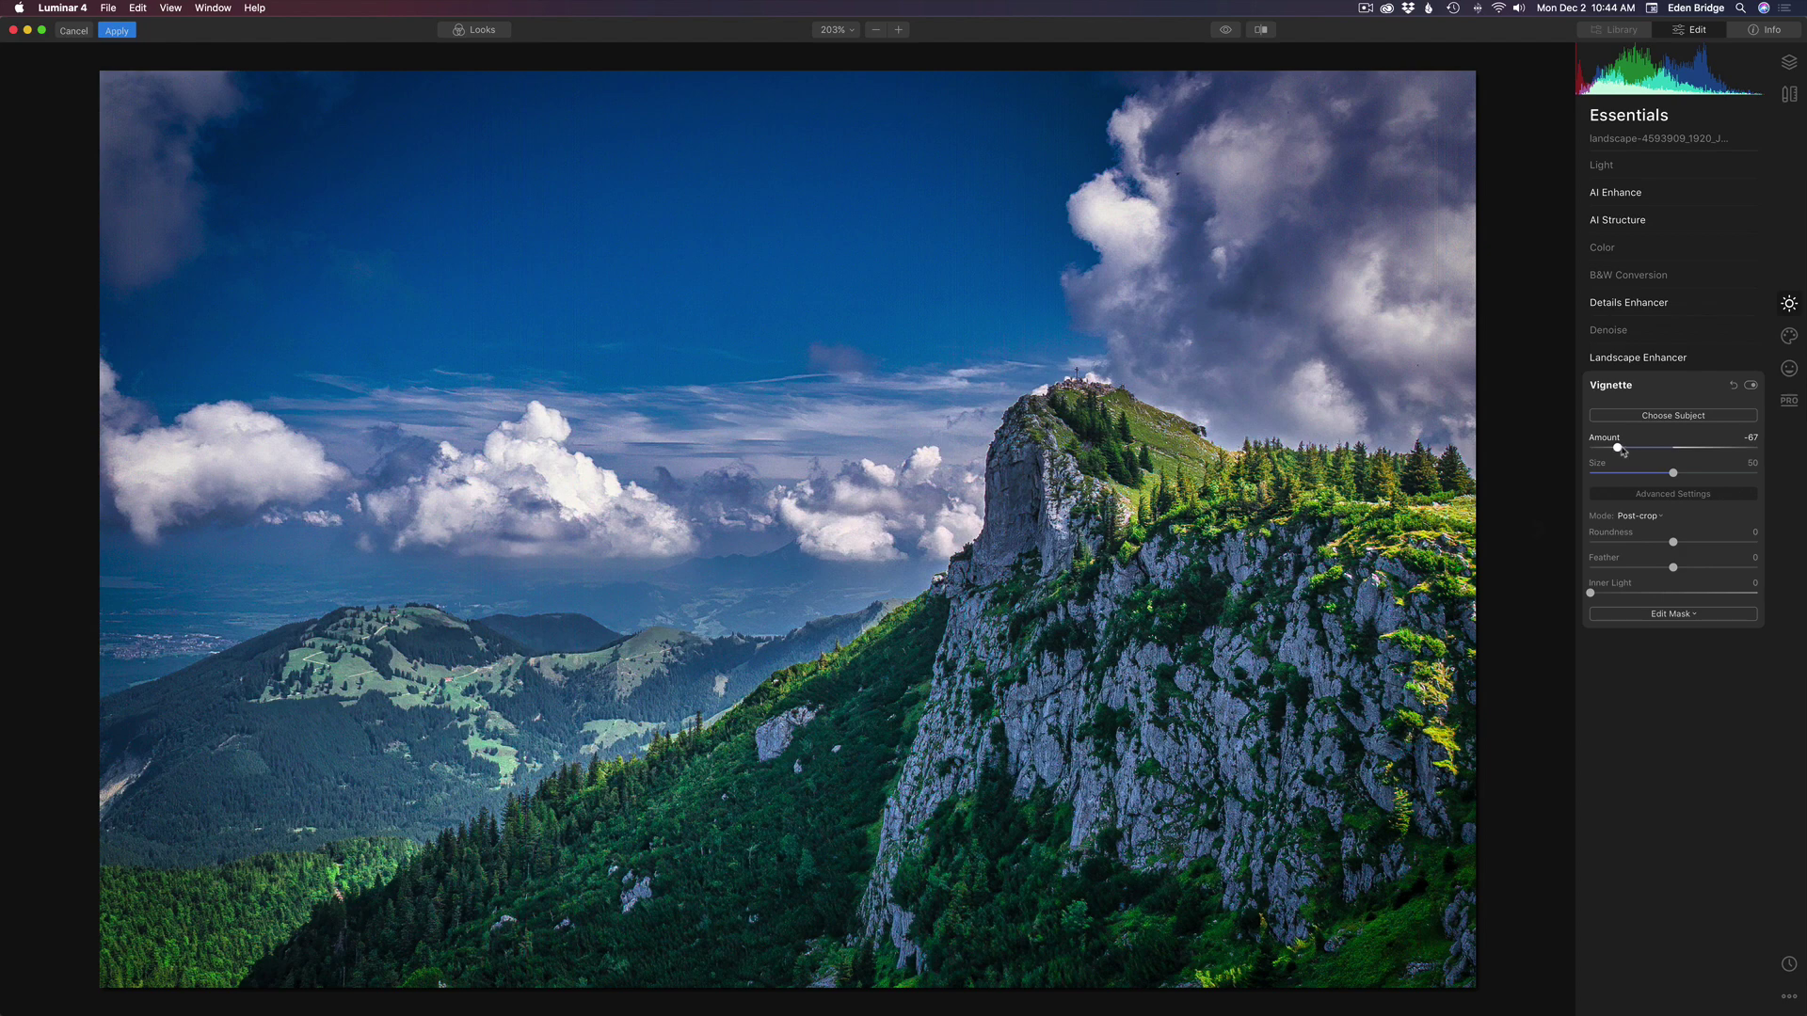
Soften the vignette to an Amount of -35 and set its Inner Light to 9.
mouse_move(1623, 452)
left_mouse_down()
mouse_move(1749, 459)
mouse_move(1649, 457)
left_mouse_up()
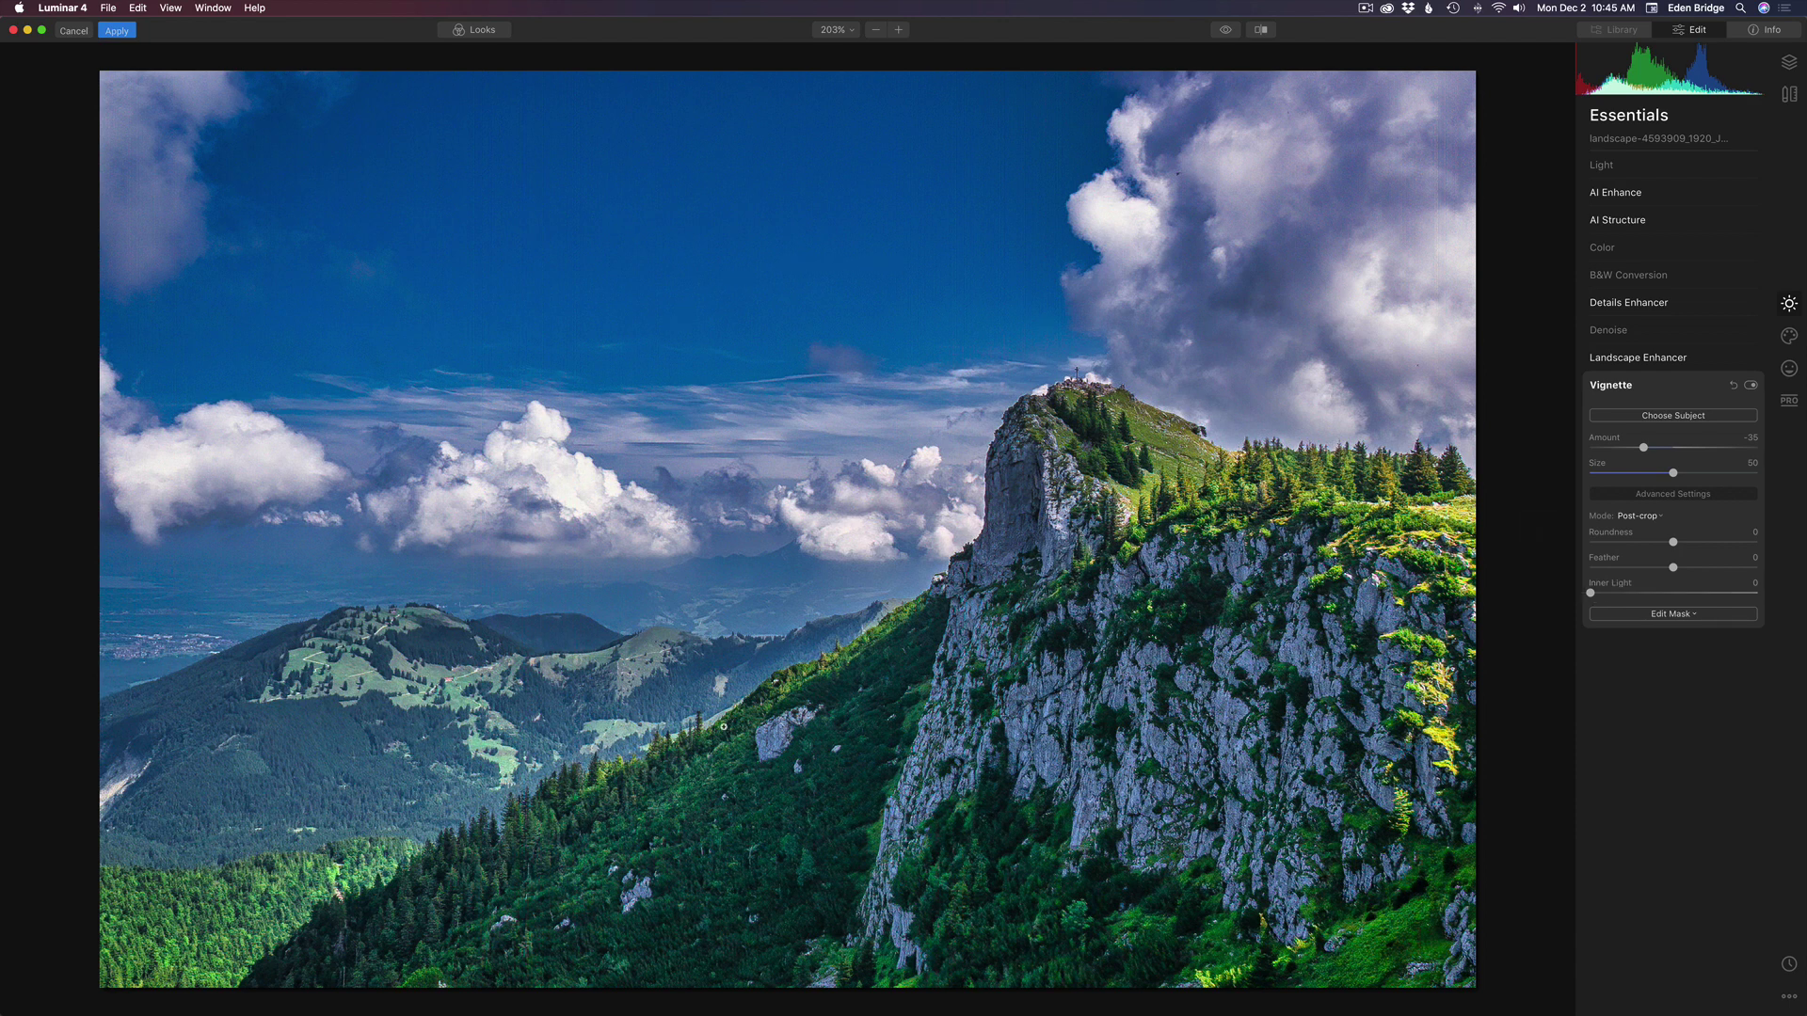
left_click_drag(1590, 593, 1608, 597)
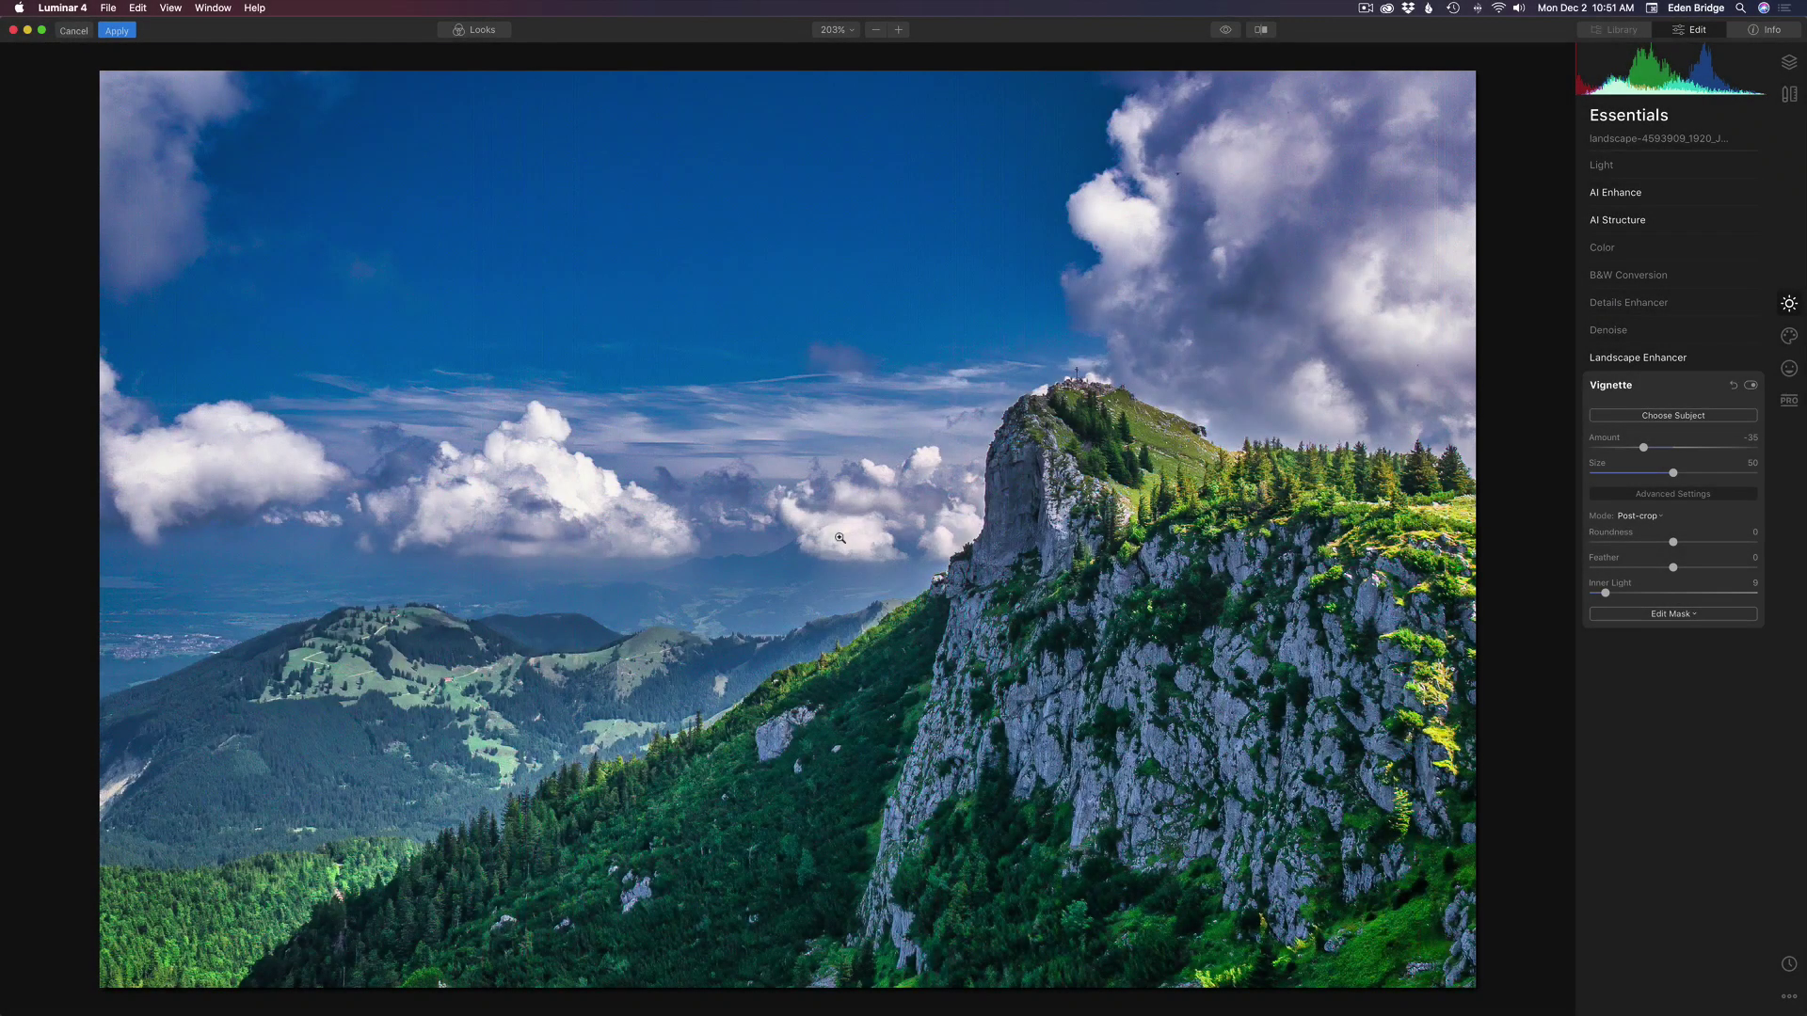
Among the creative tools, expand Mystical with its advanced settings and set the Amount to 29.
left_click(1790, 337)
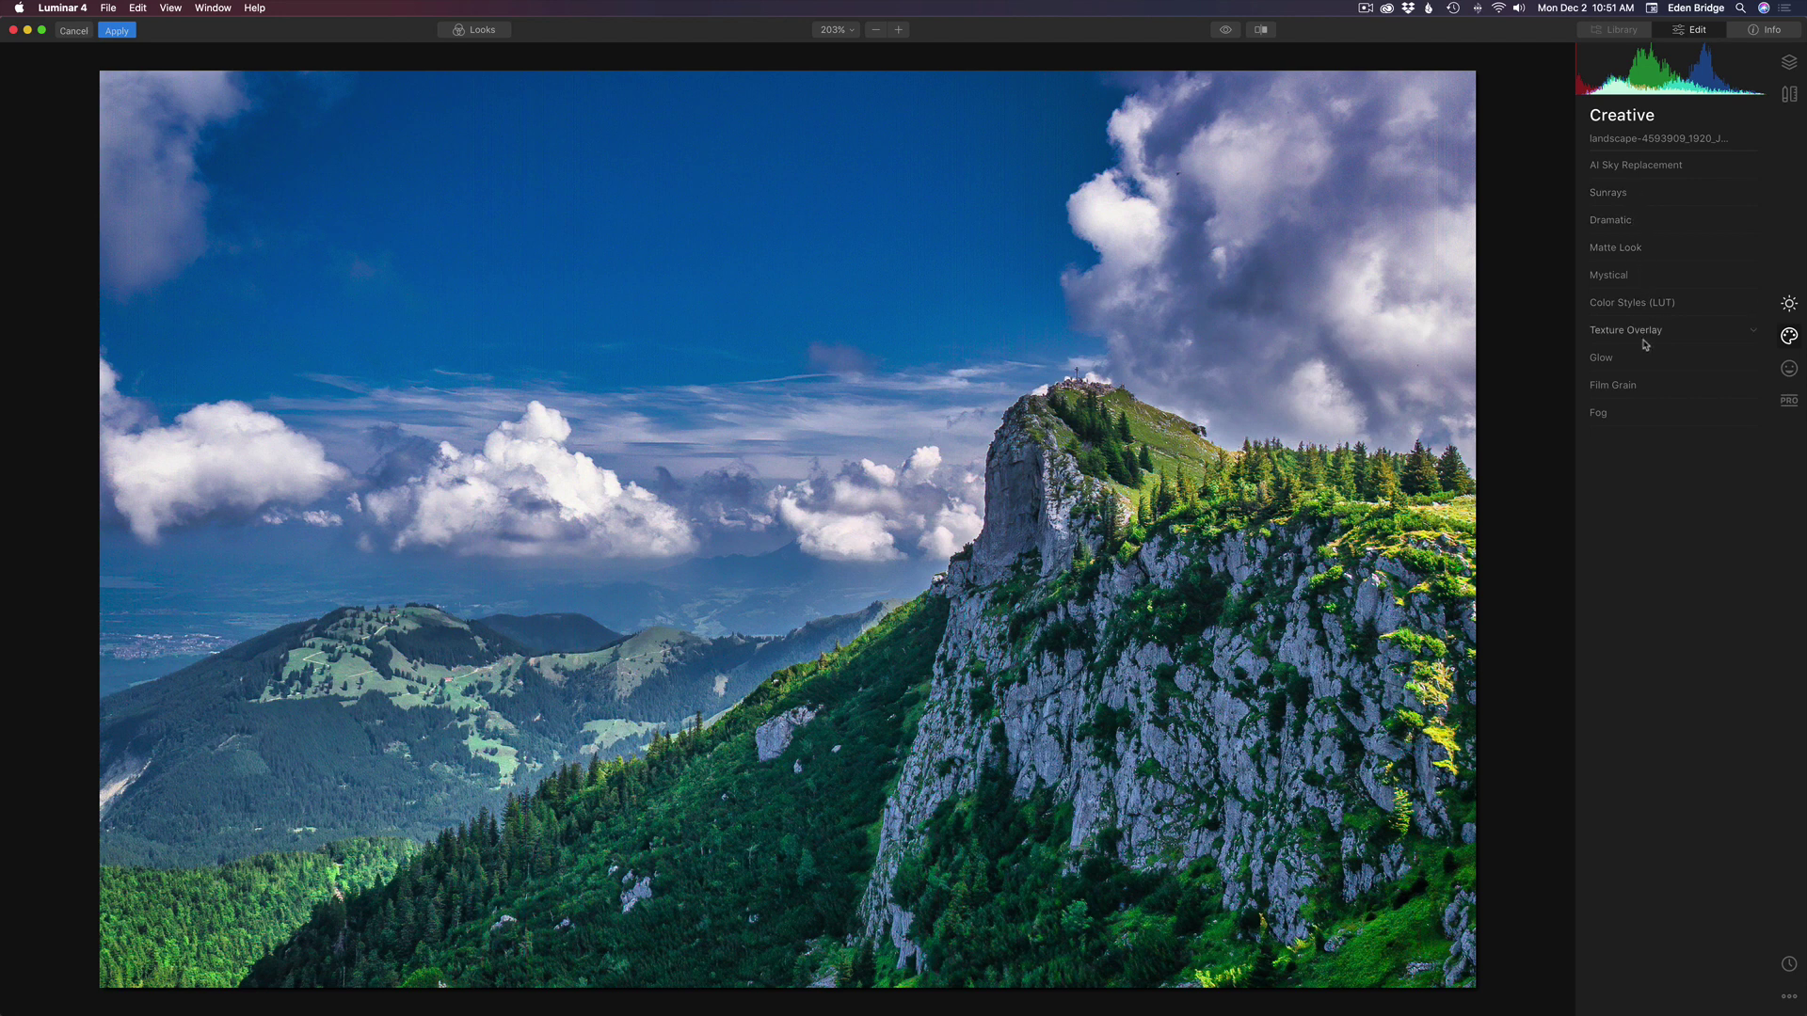
left_click(1646, 279)
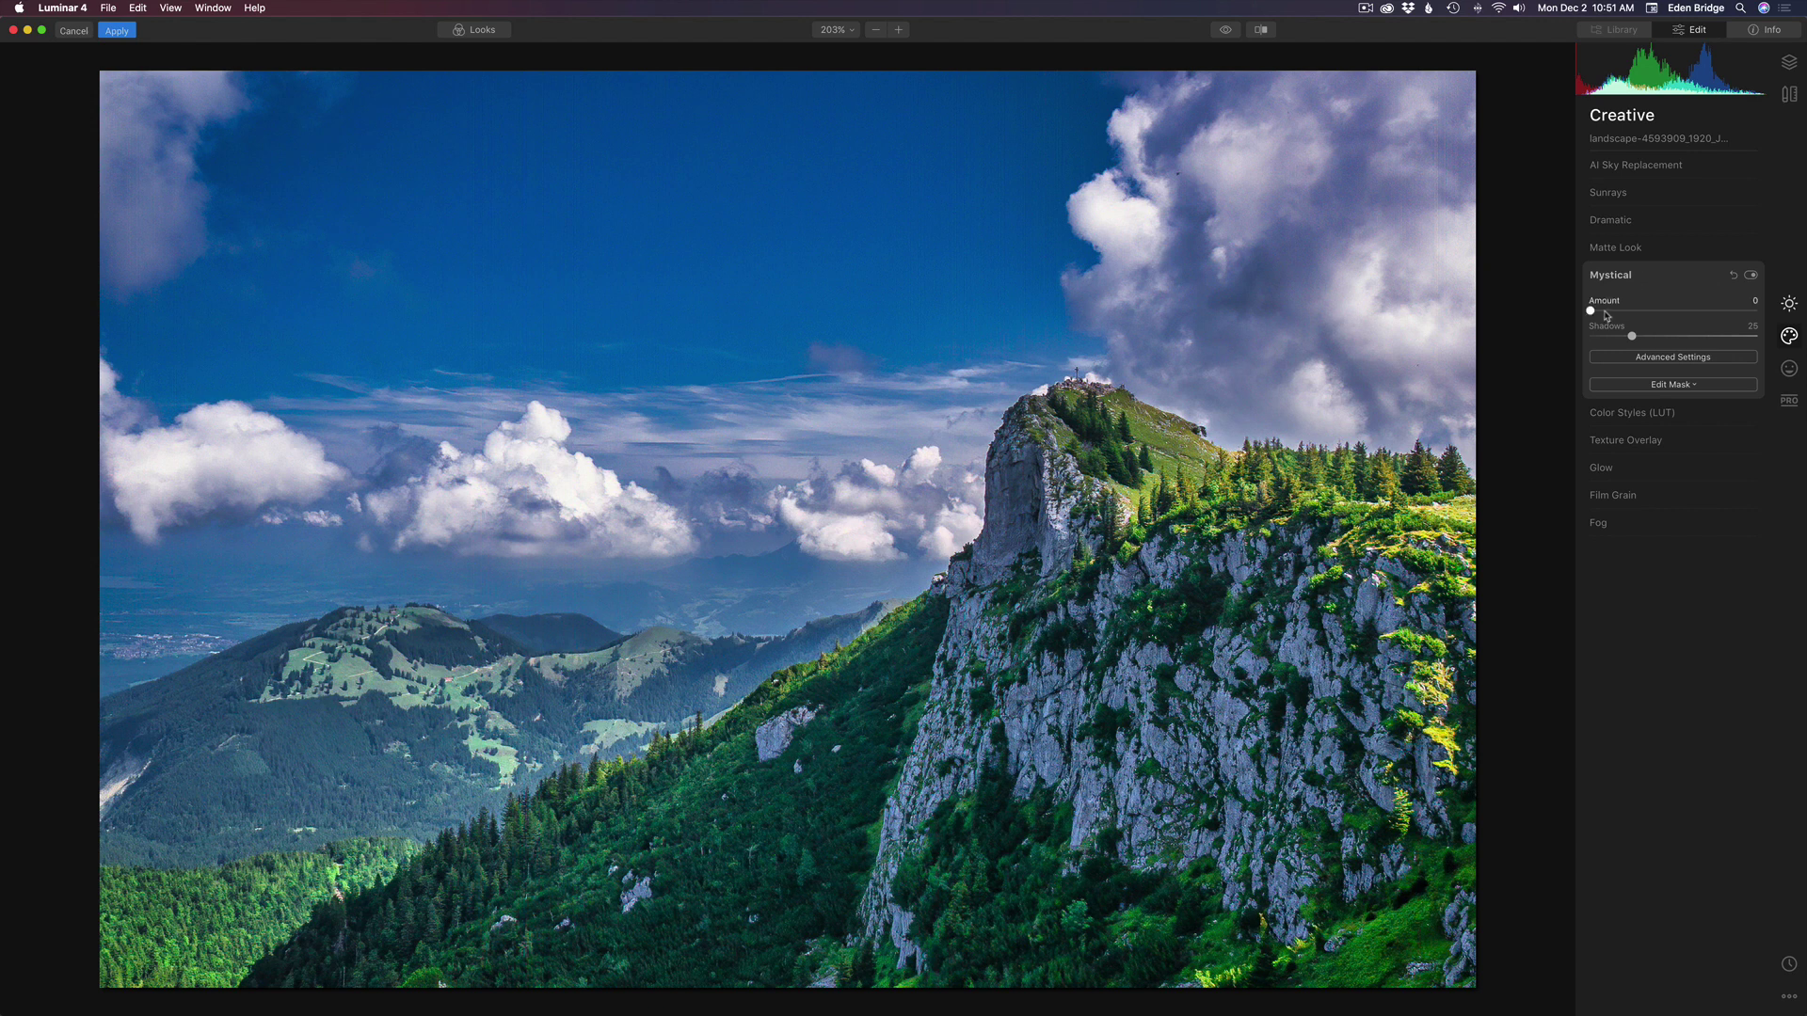
left_click(1669, 358)
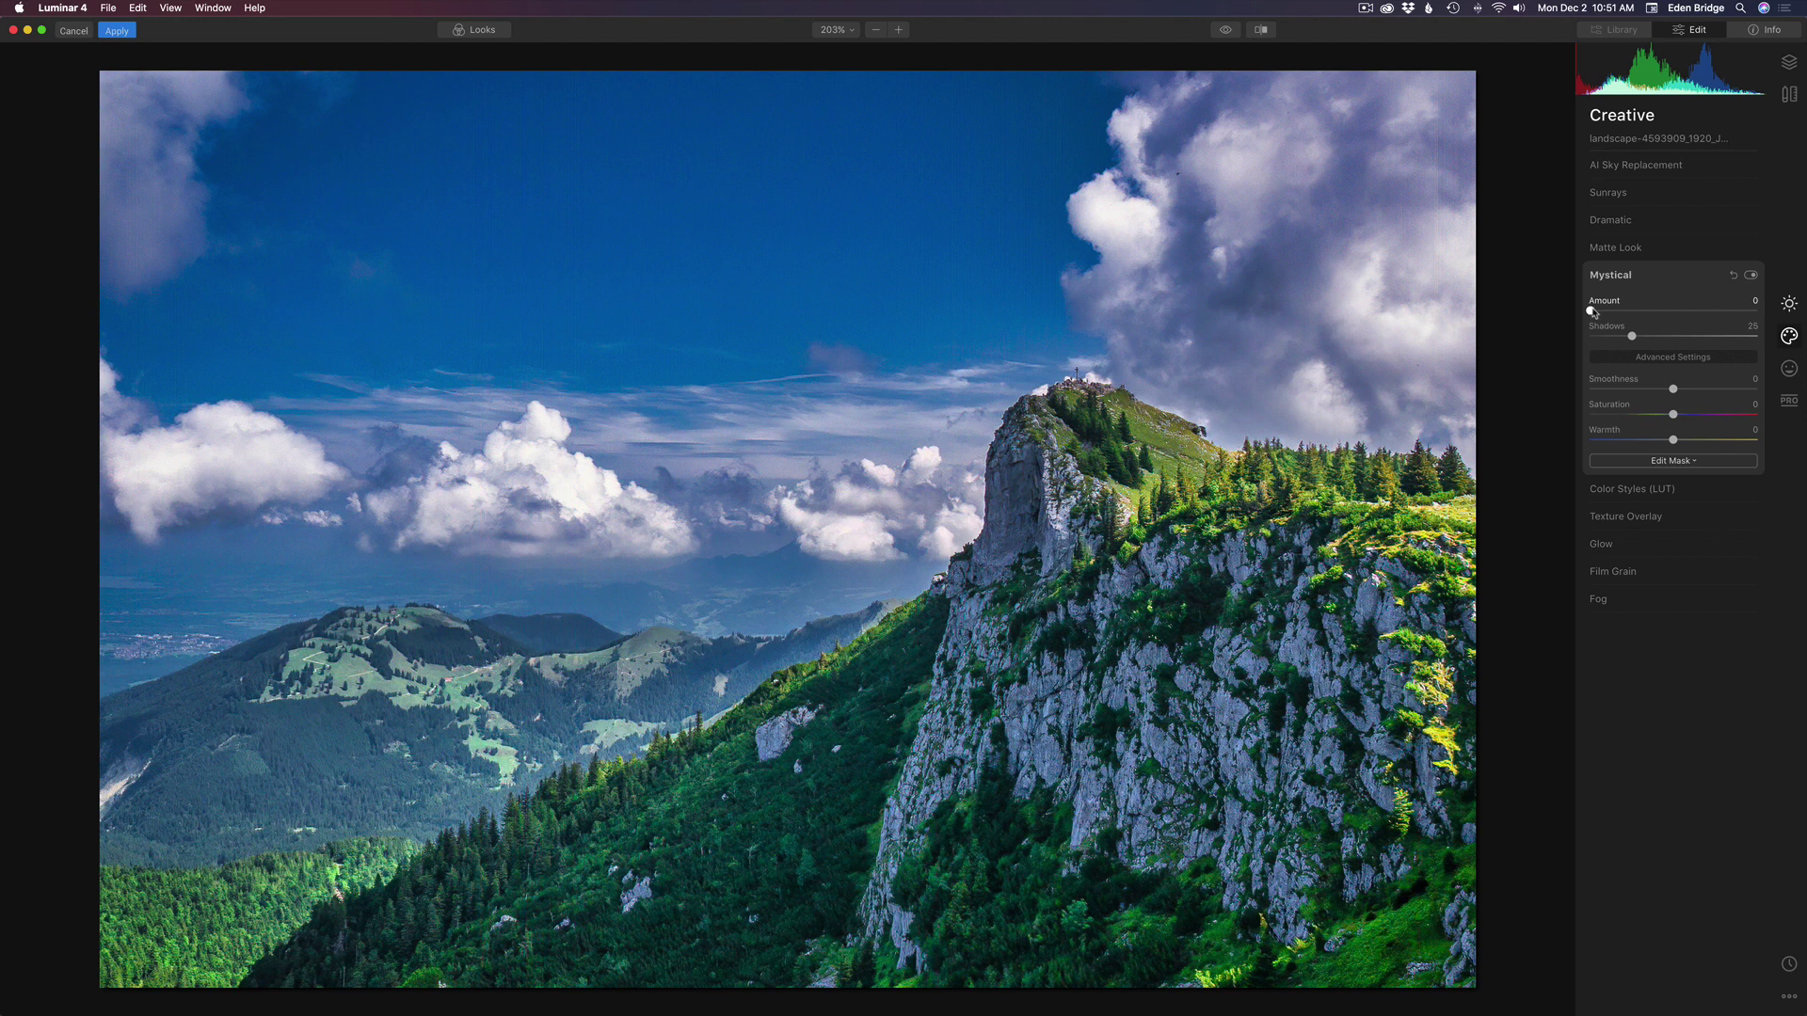
left_click_drag(1594, 314, 1645, 320)
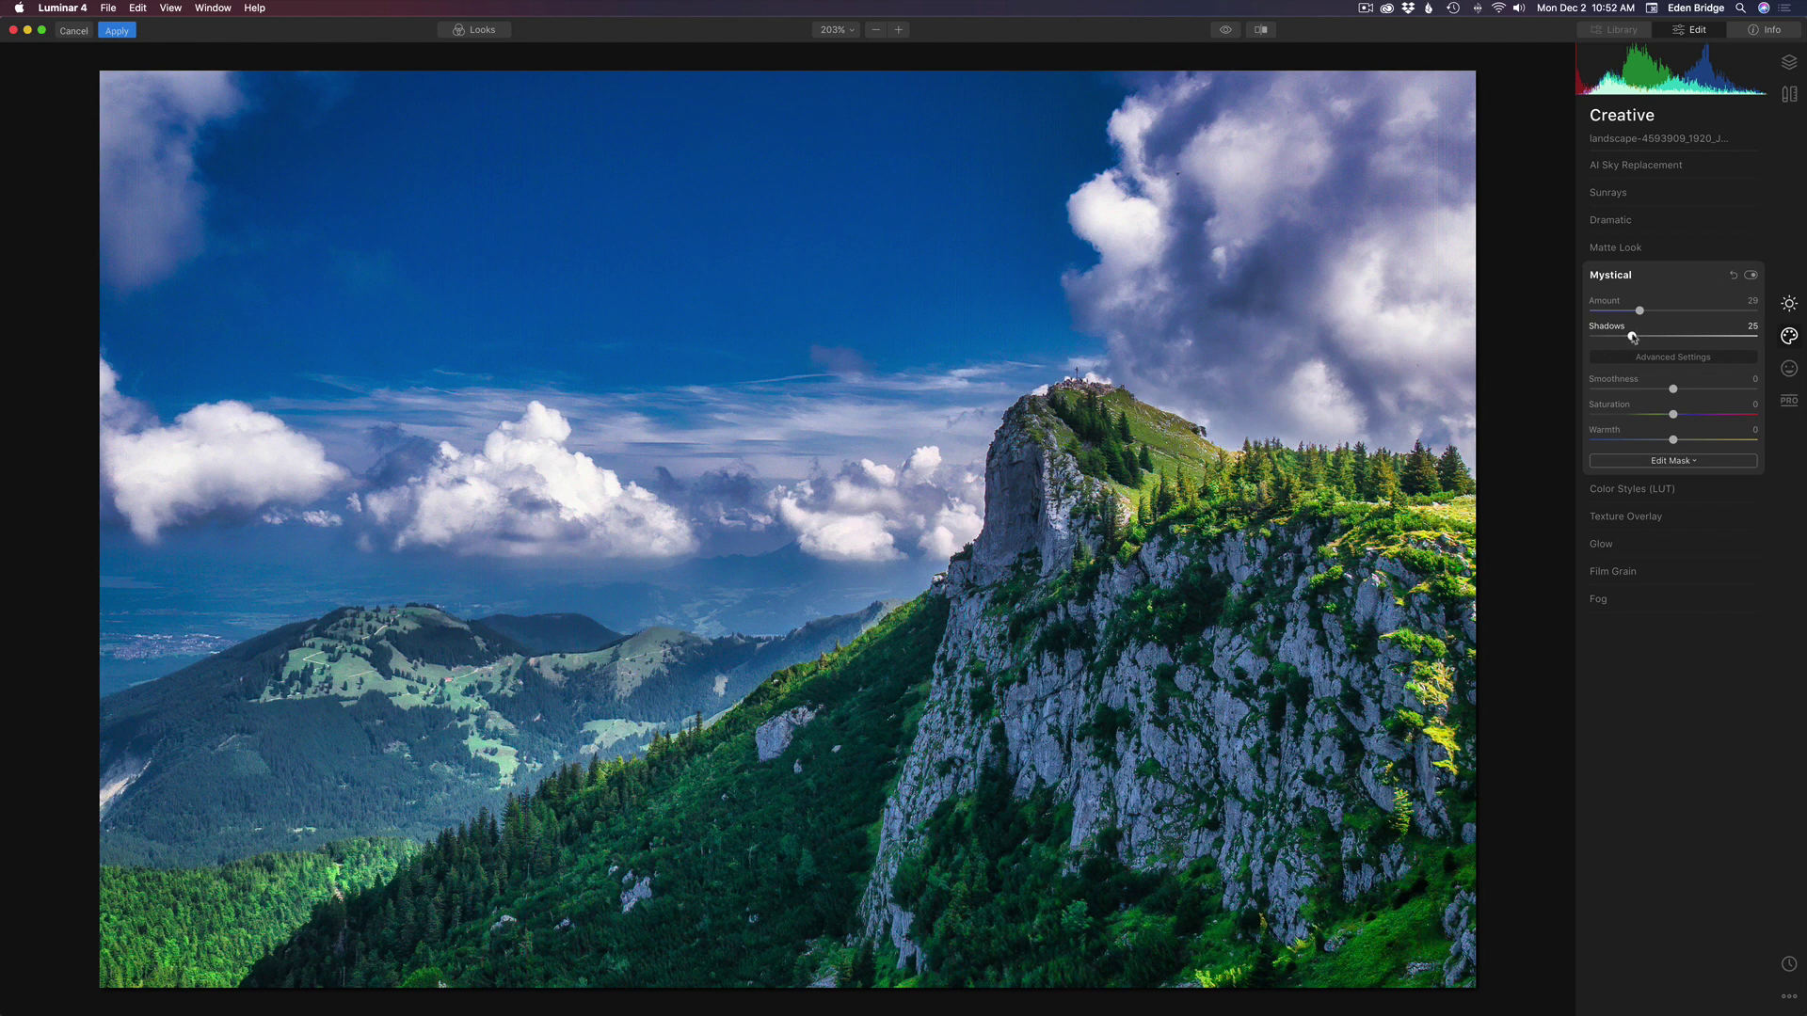
In Mystical, set Shadows to 30, try and reset Smoothness, and set Saturation to 1.
left_click_drag(1633, 338, 1708, 389)
double_click(1608, 379)
left_click_drag(1675, 417, 1611, 434)
Compare the photo before and after the edits by moving the divider across the sky.
left_click(1262, 30)
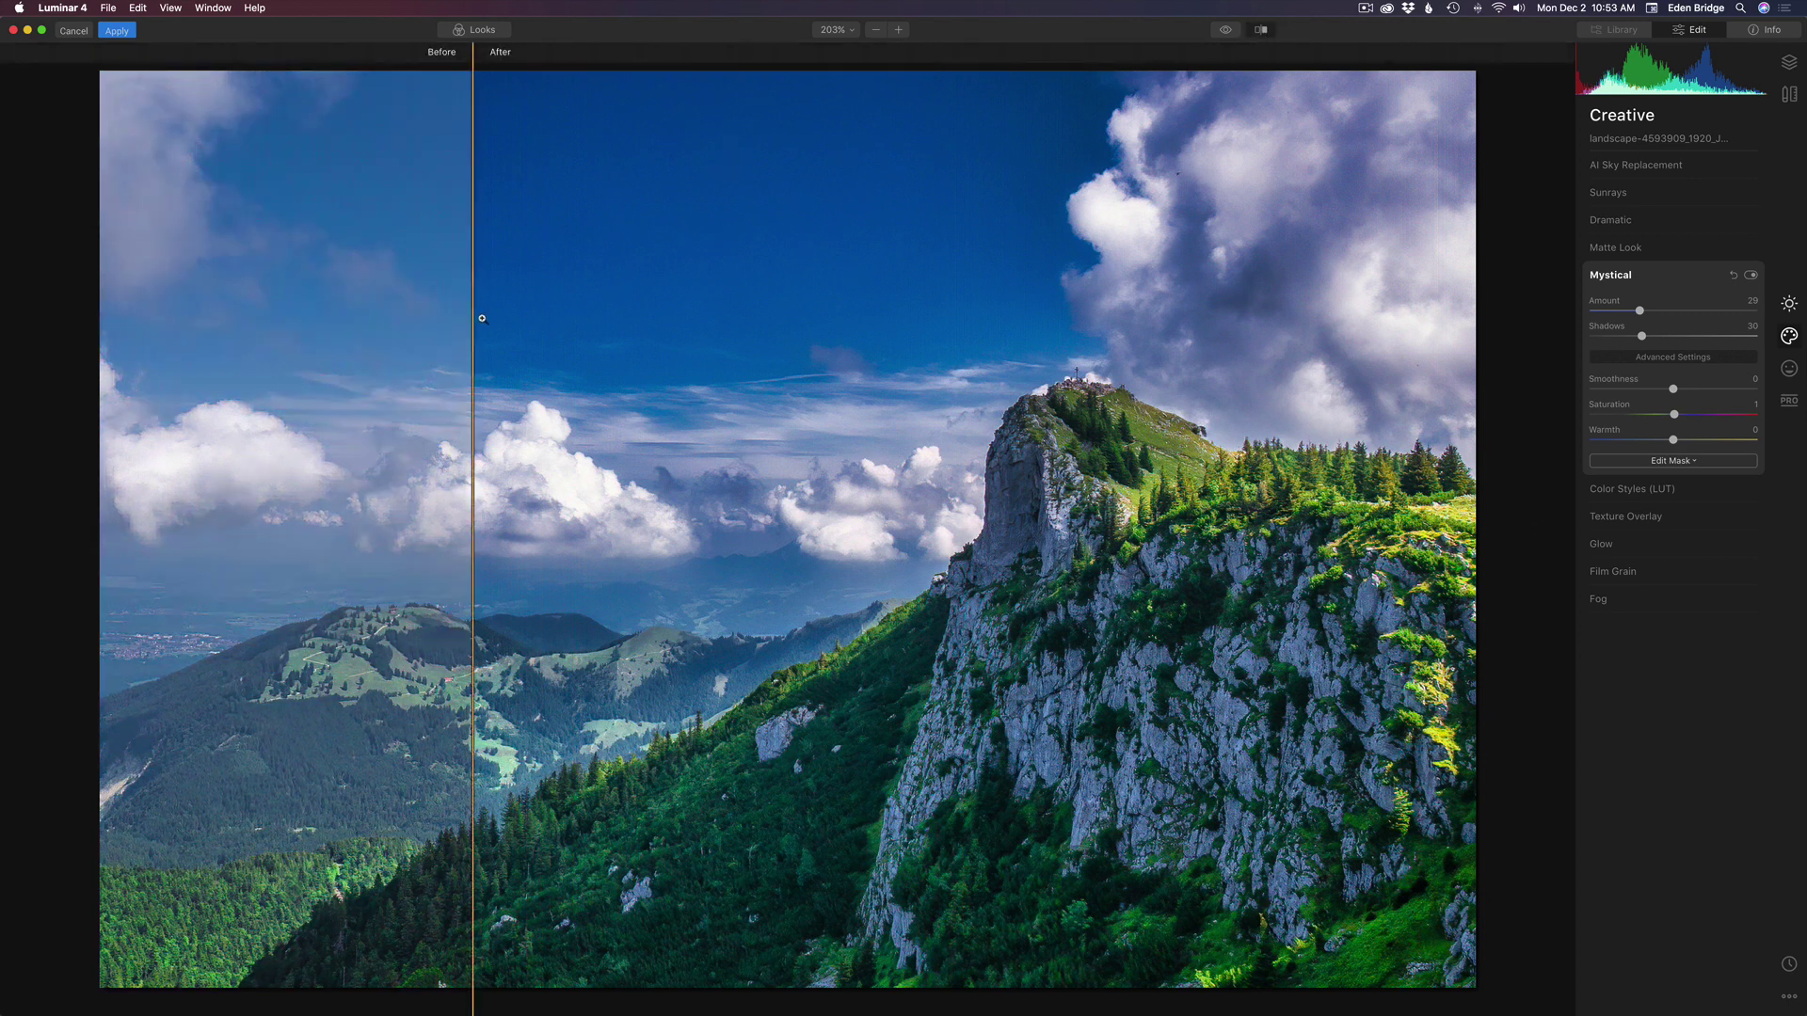
left_click_drag(475, 322, 638, 339)
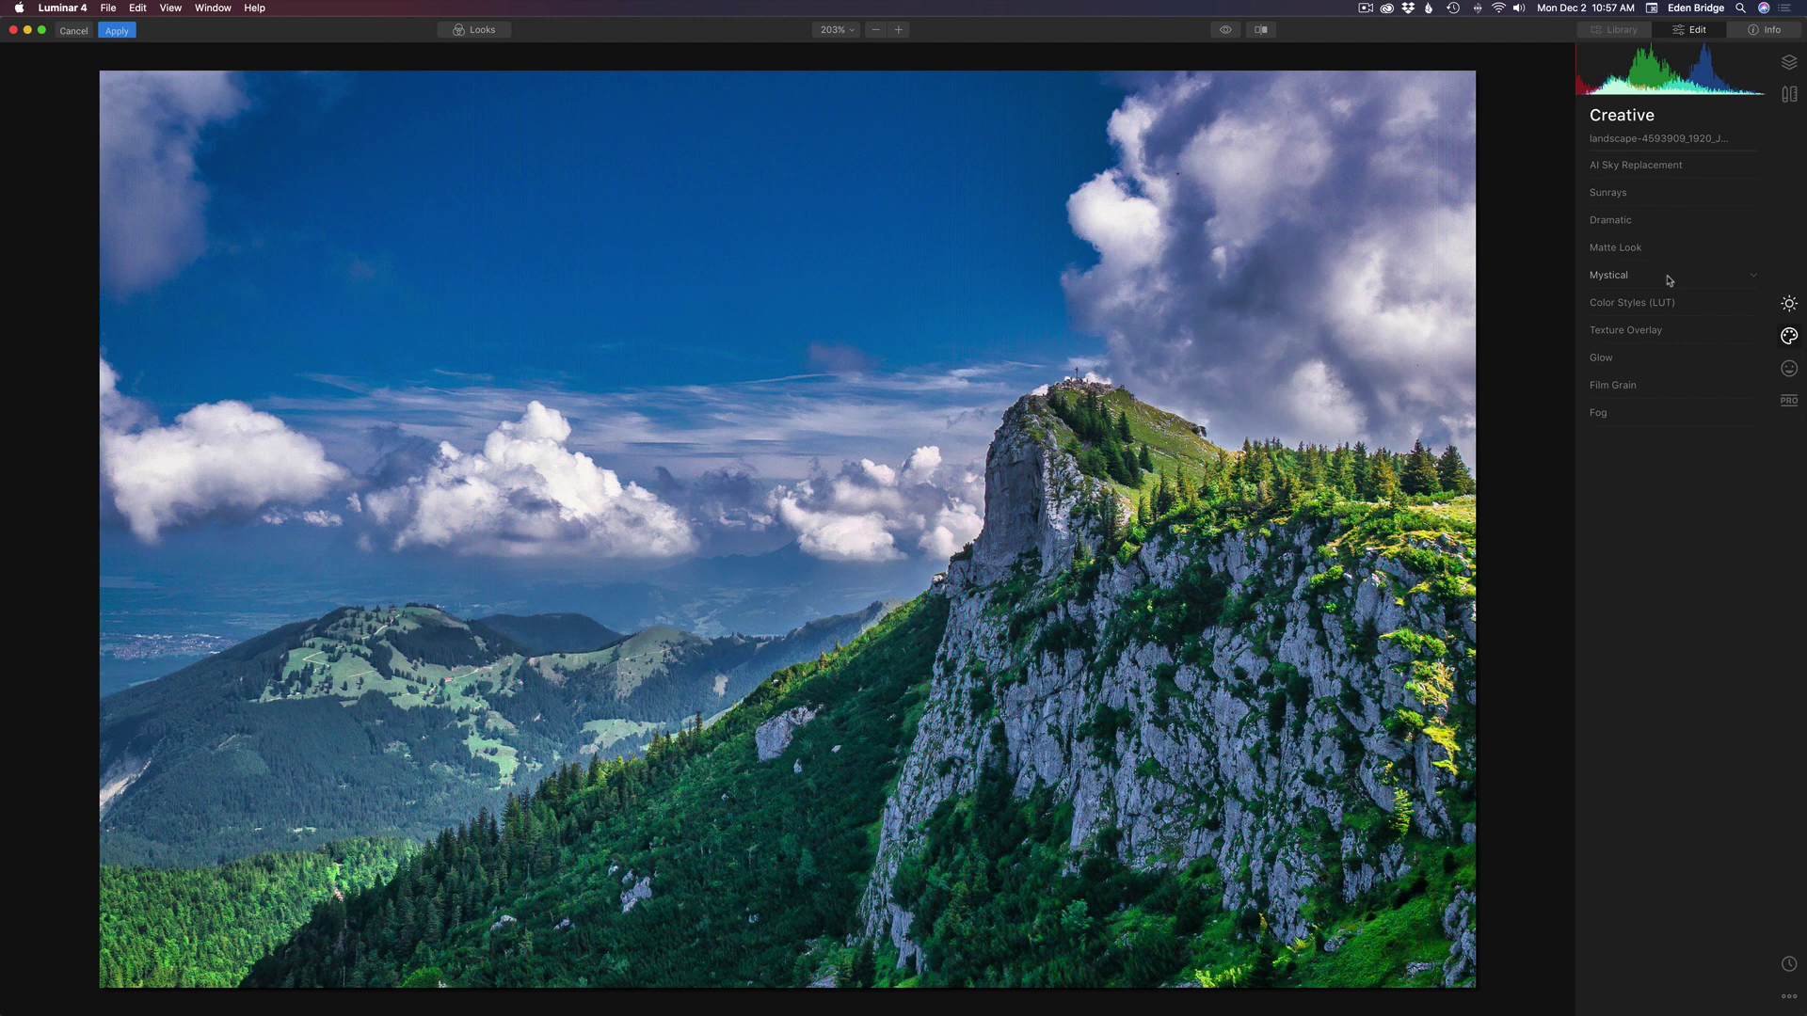
Among the portrait tools, apply the Orton Effect with Type 1 and set its Amount to 41.
left_click(1790, 369)
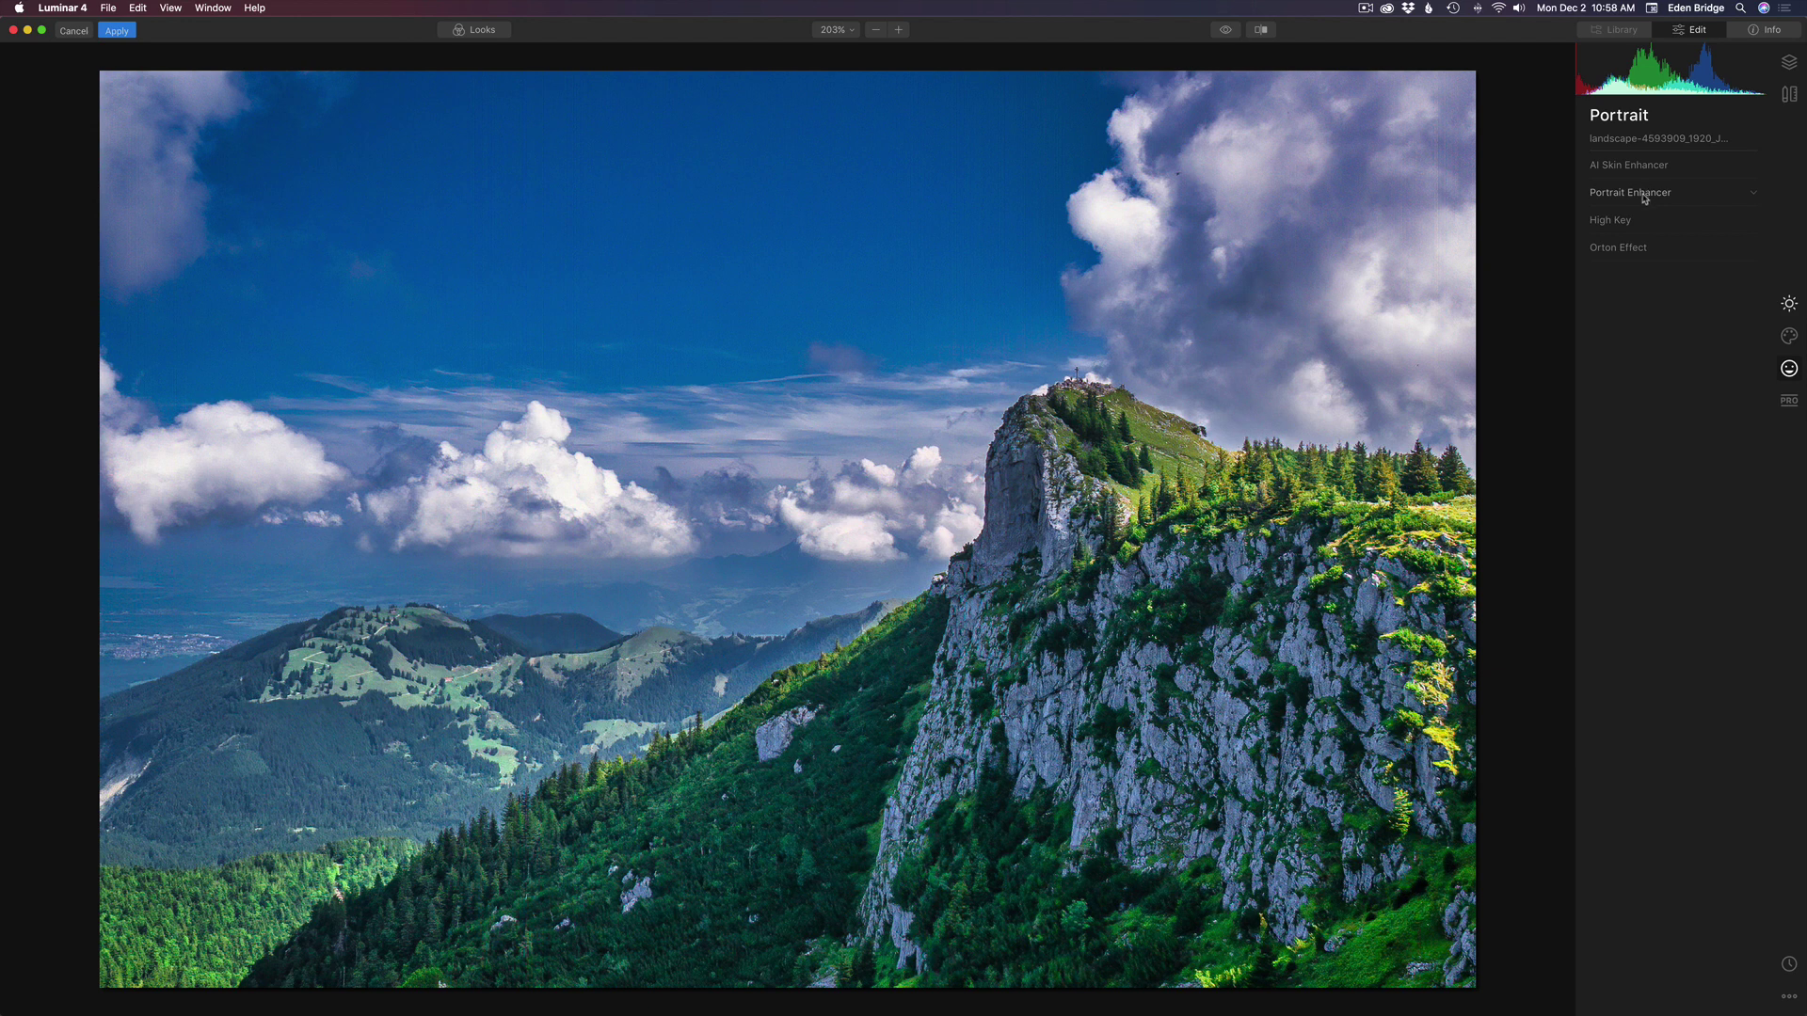
left_click(1665, 252)
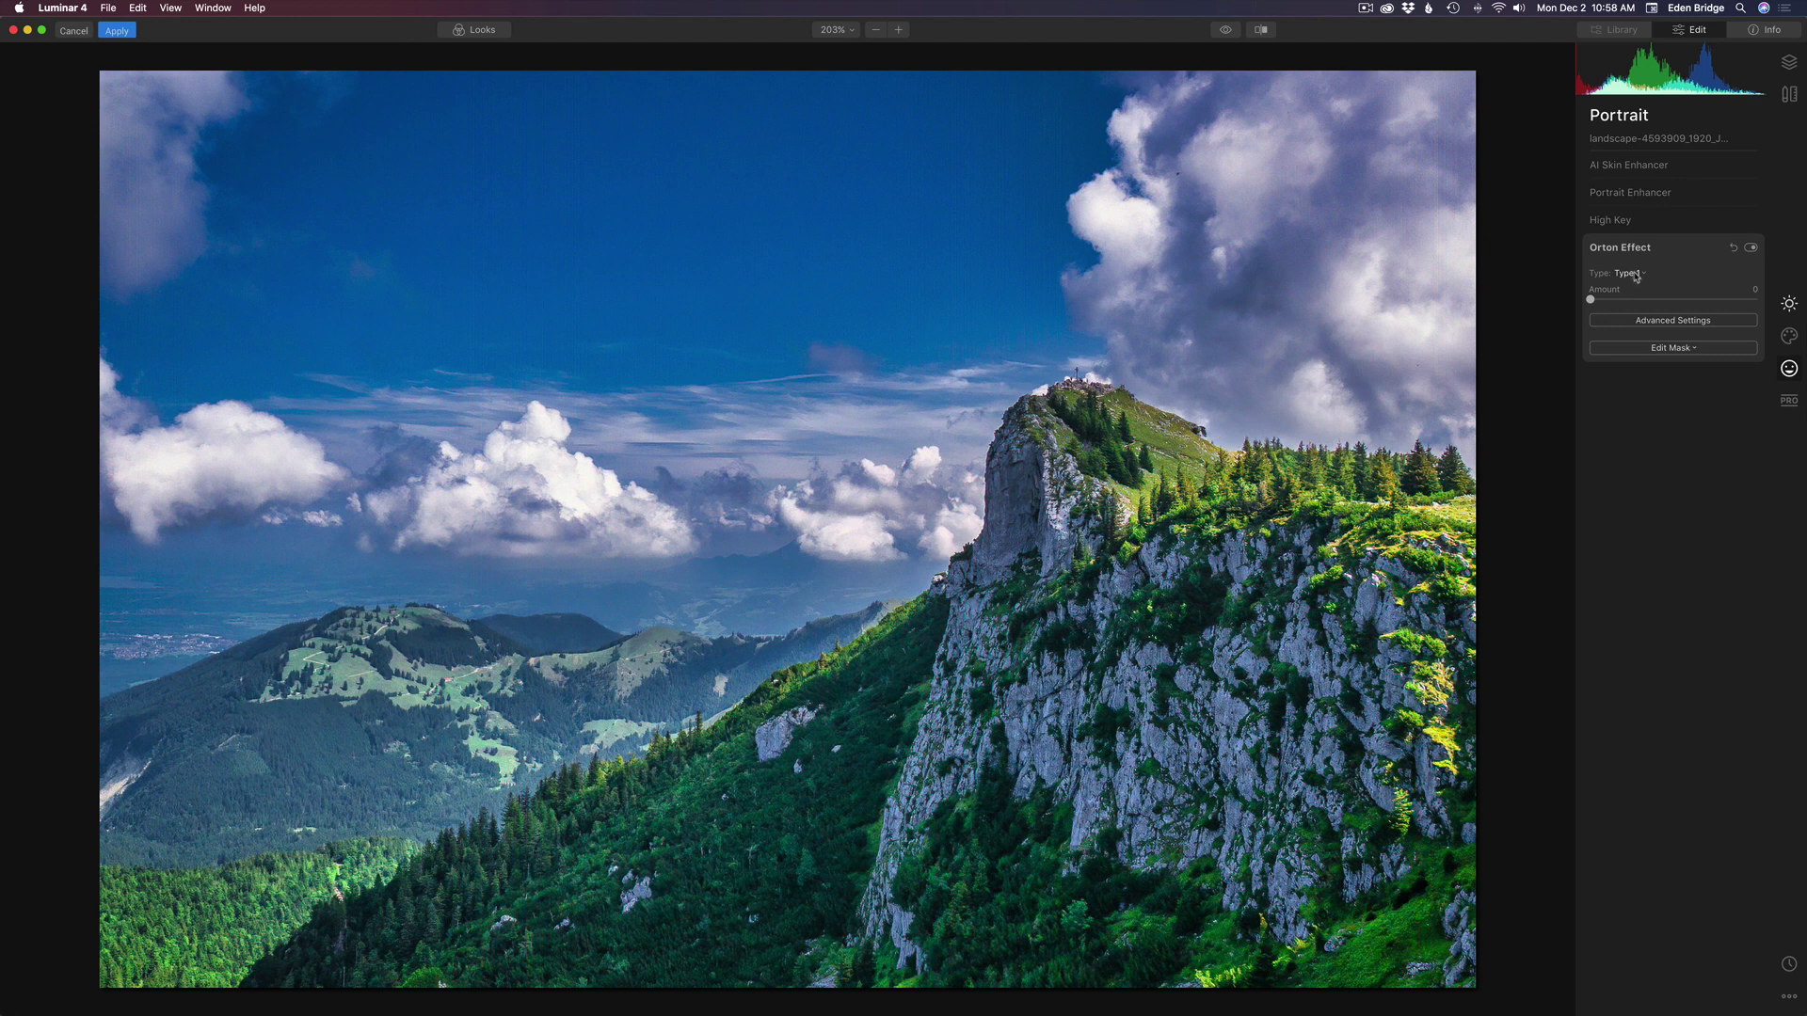
left_click(1636, 275)
left_click(1637, 275)
left_click(1636, 276)
left_click(1676, 273)
left_click_drag(1594, 299, 1689, 299)
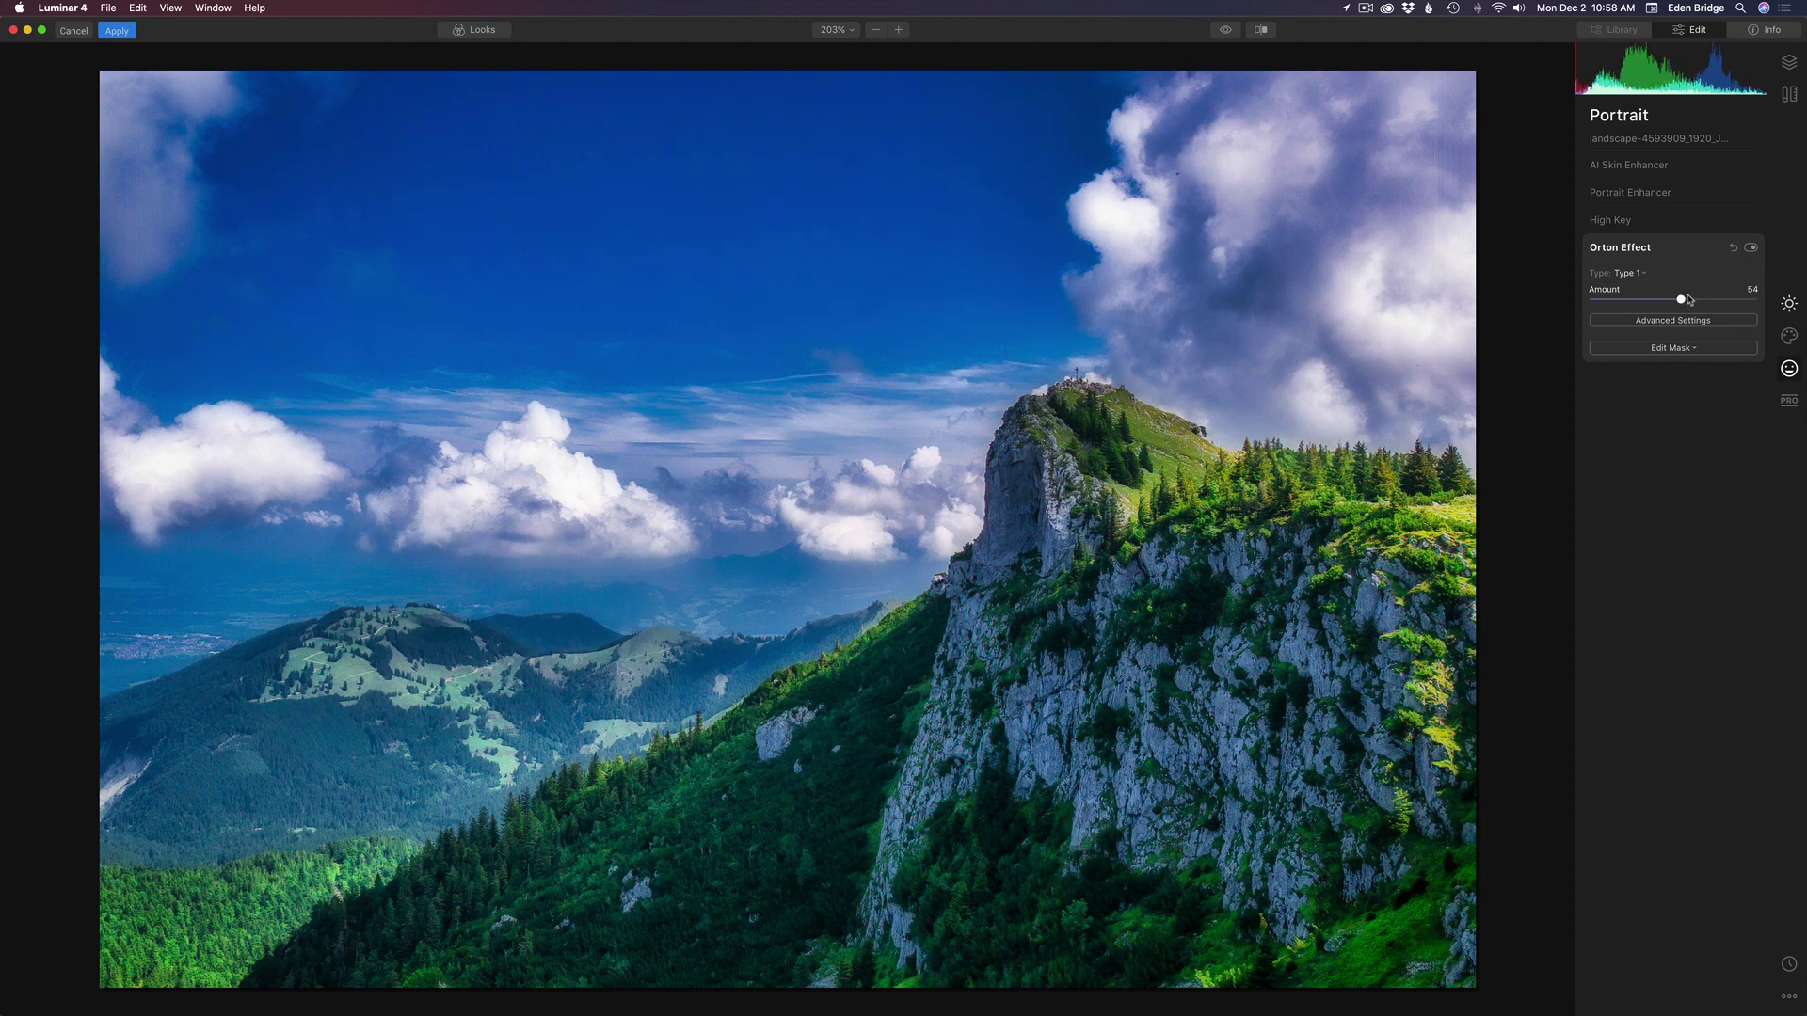
left_click_drag(1689, 299, 1665, 297)
Try the Orton Effect's Type 2 on the photo and switch back to Type 1.
left_click(1655, 278)
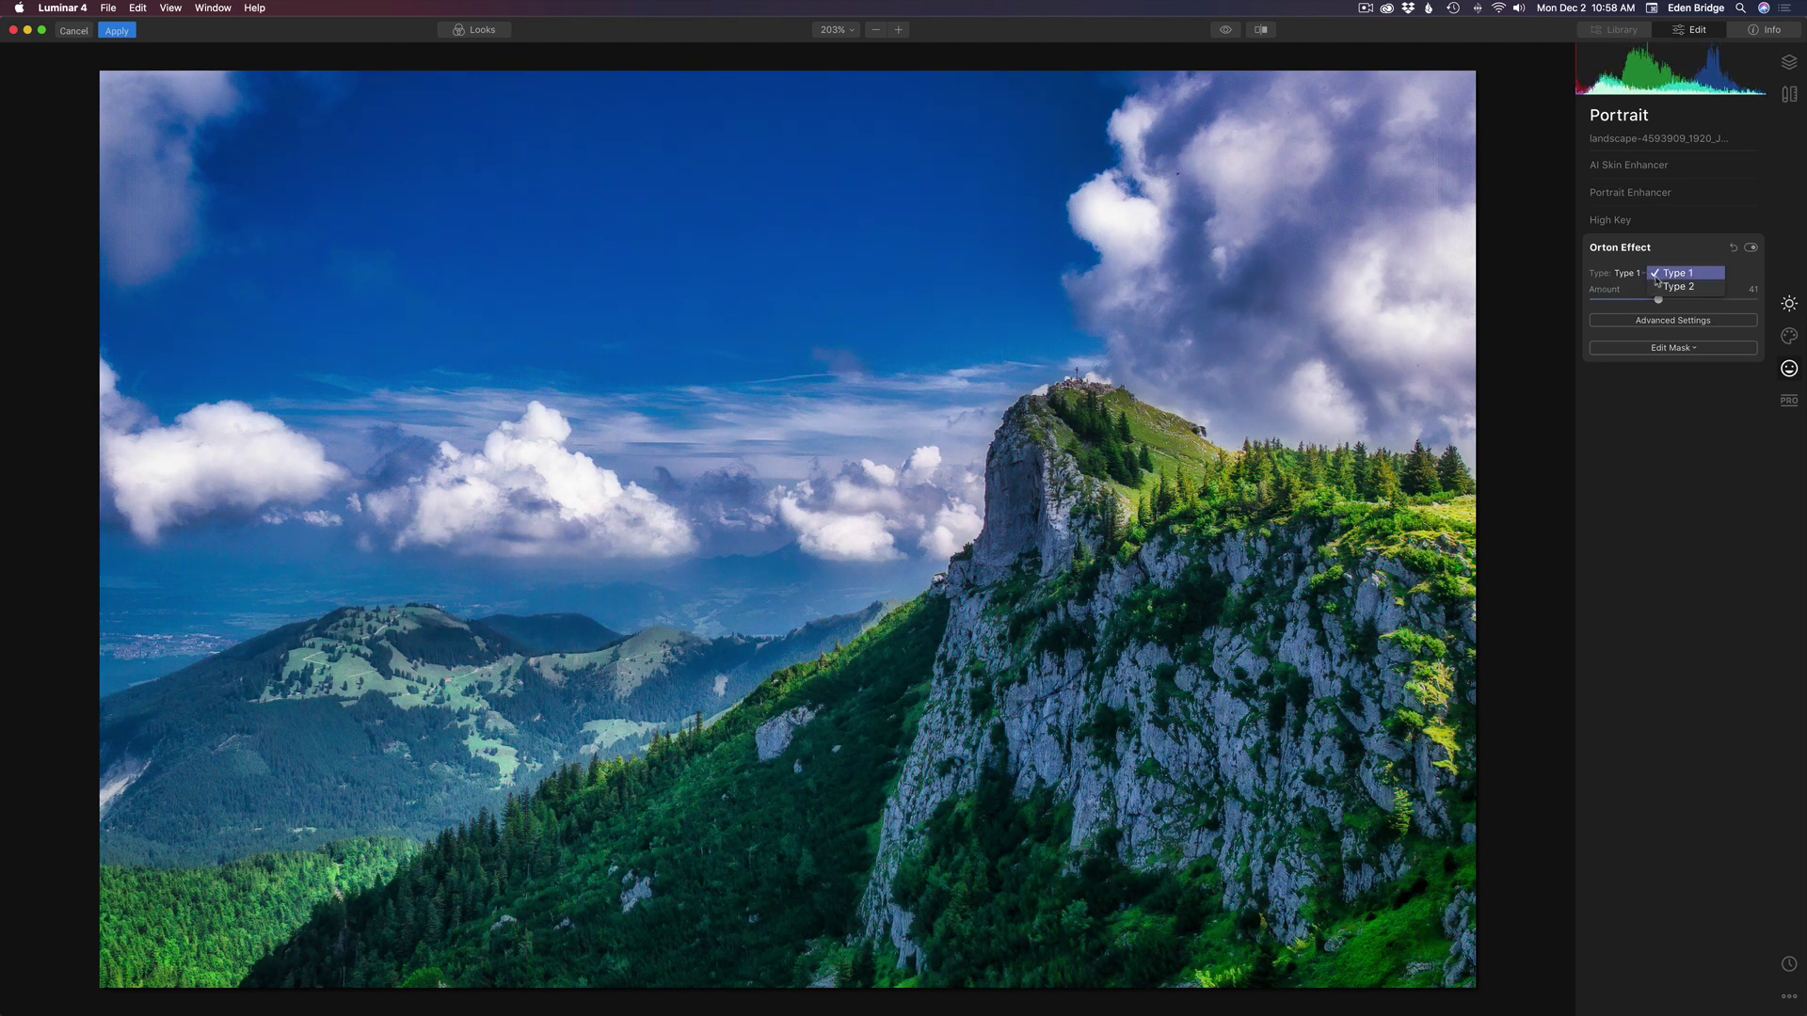
left_click(1675, 287)
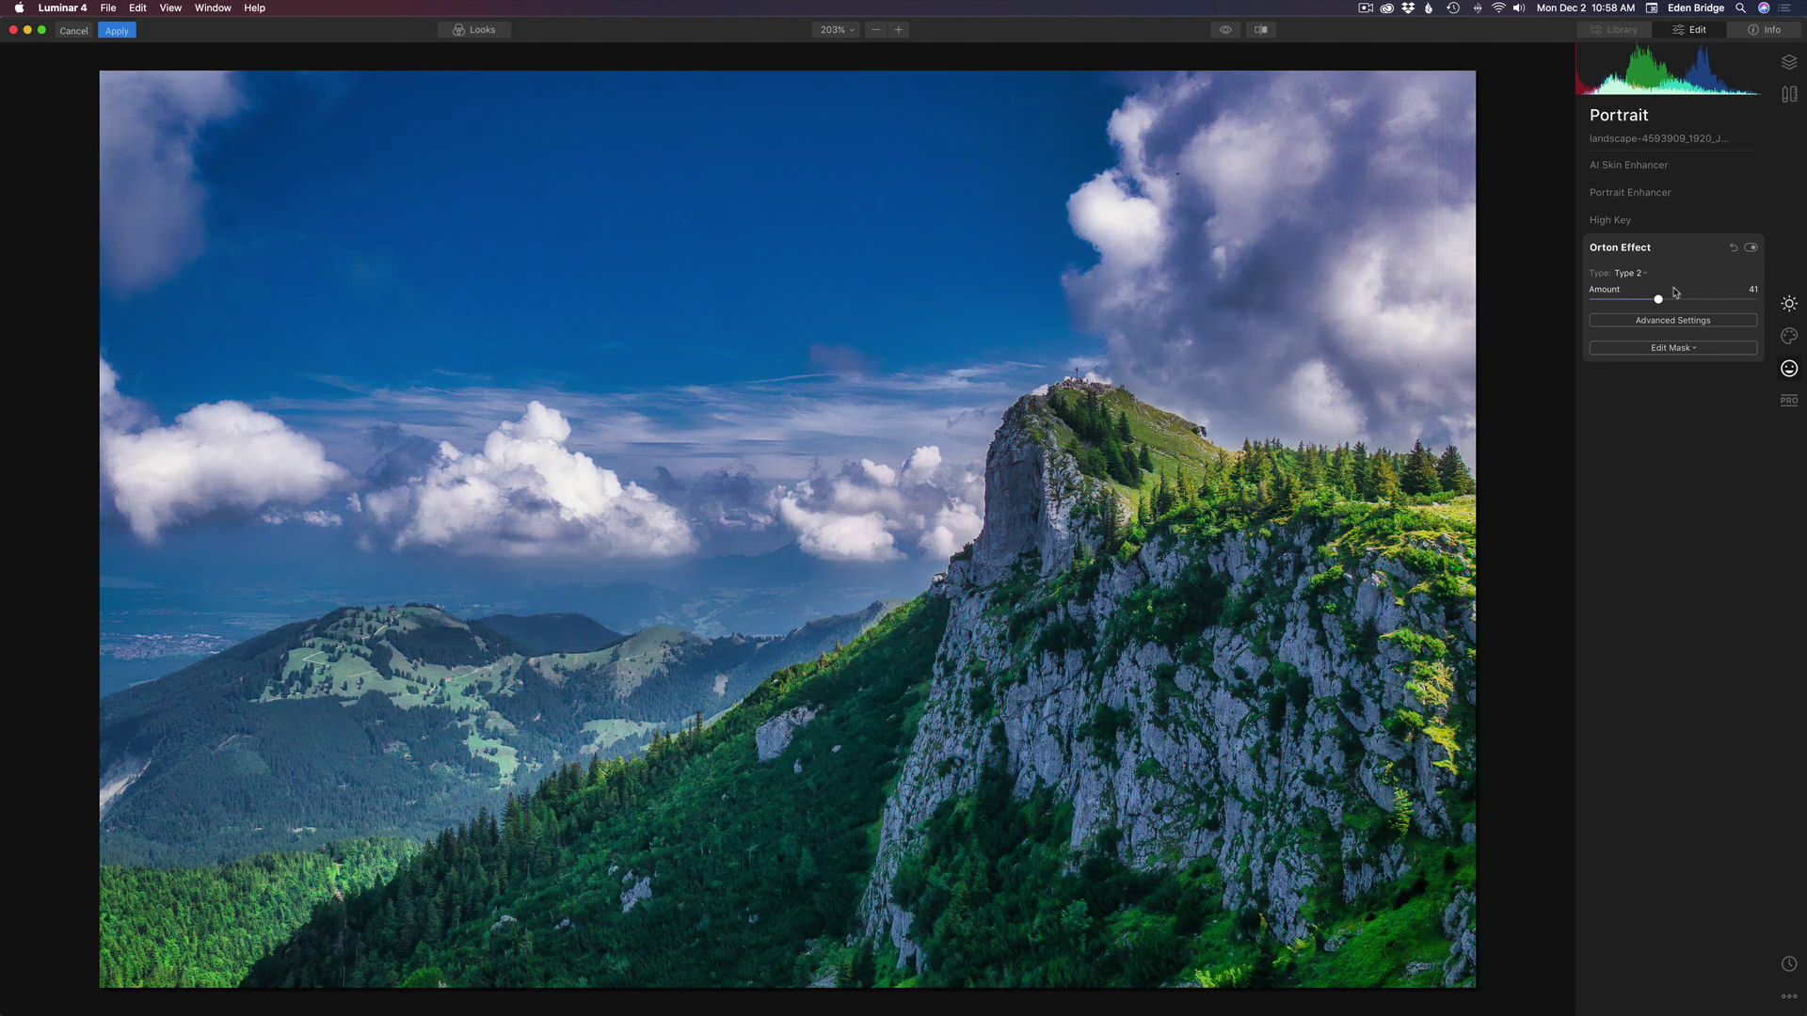
left_click(1644, 279)
left_click(1667, 260)
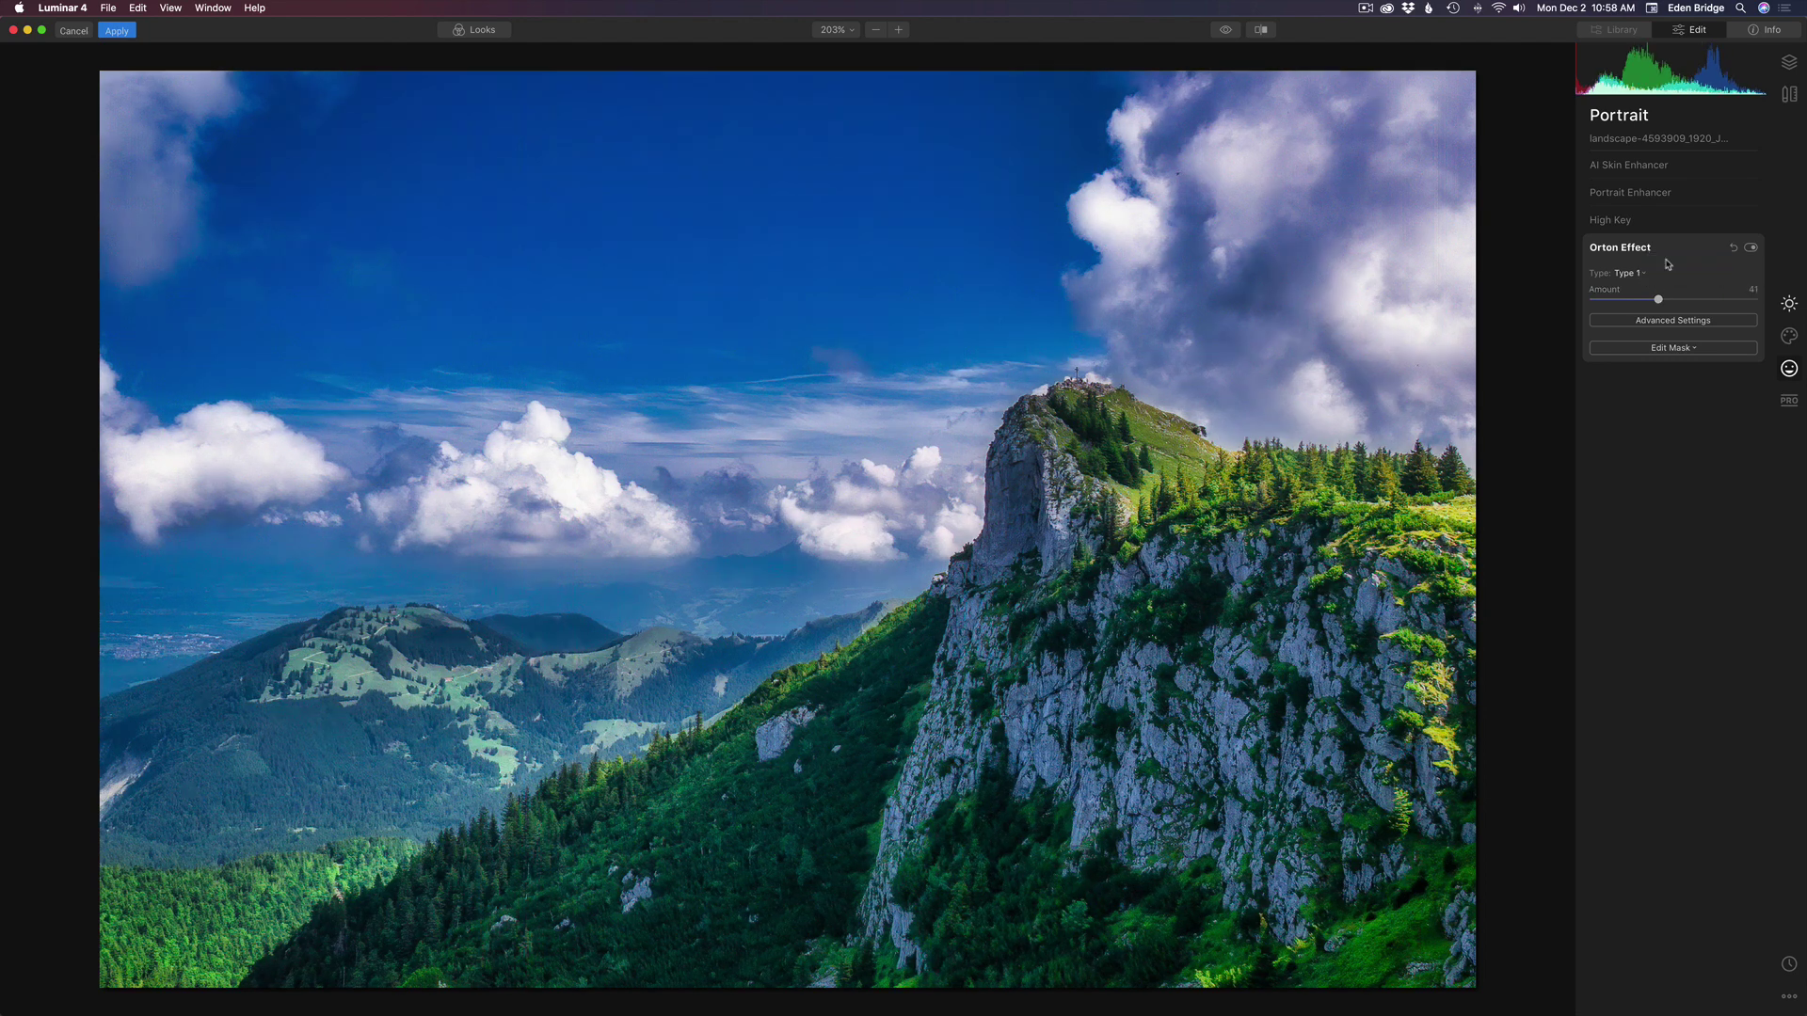
In the Orton Effect's advanced settings, set Softness to 16, Brightness to 11 and Contrast to -13.
left_click(1676, 319)
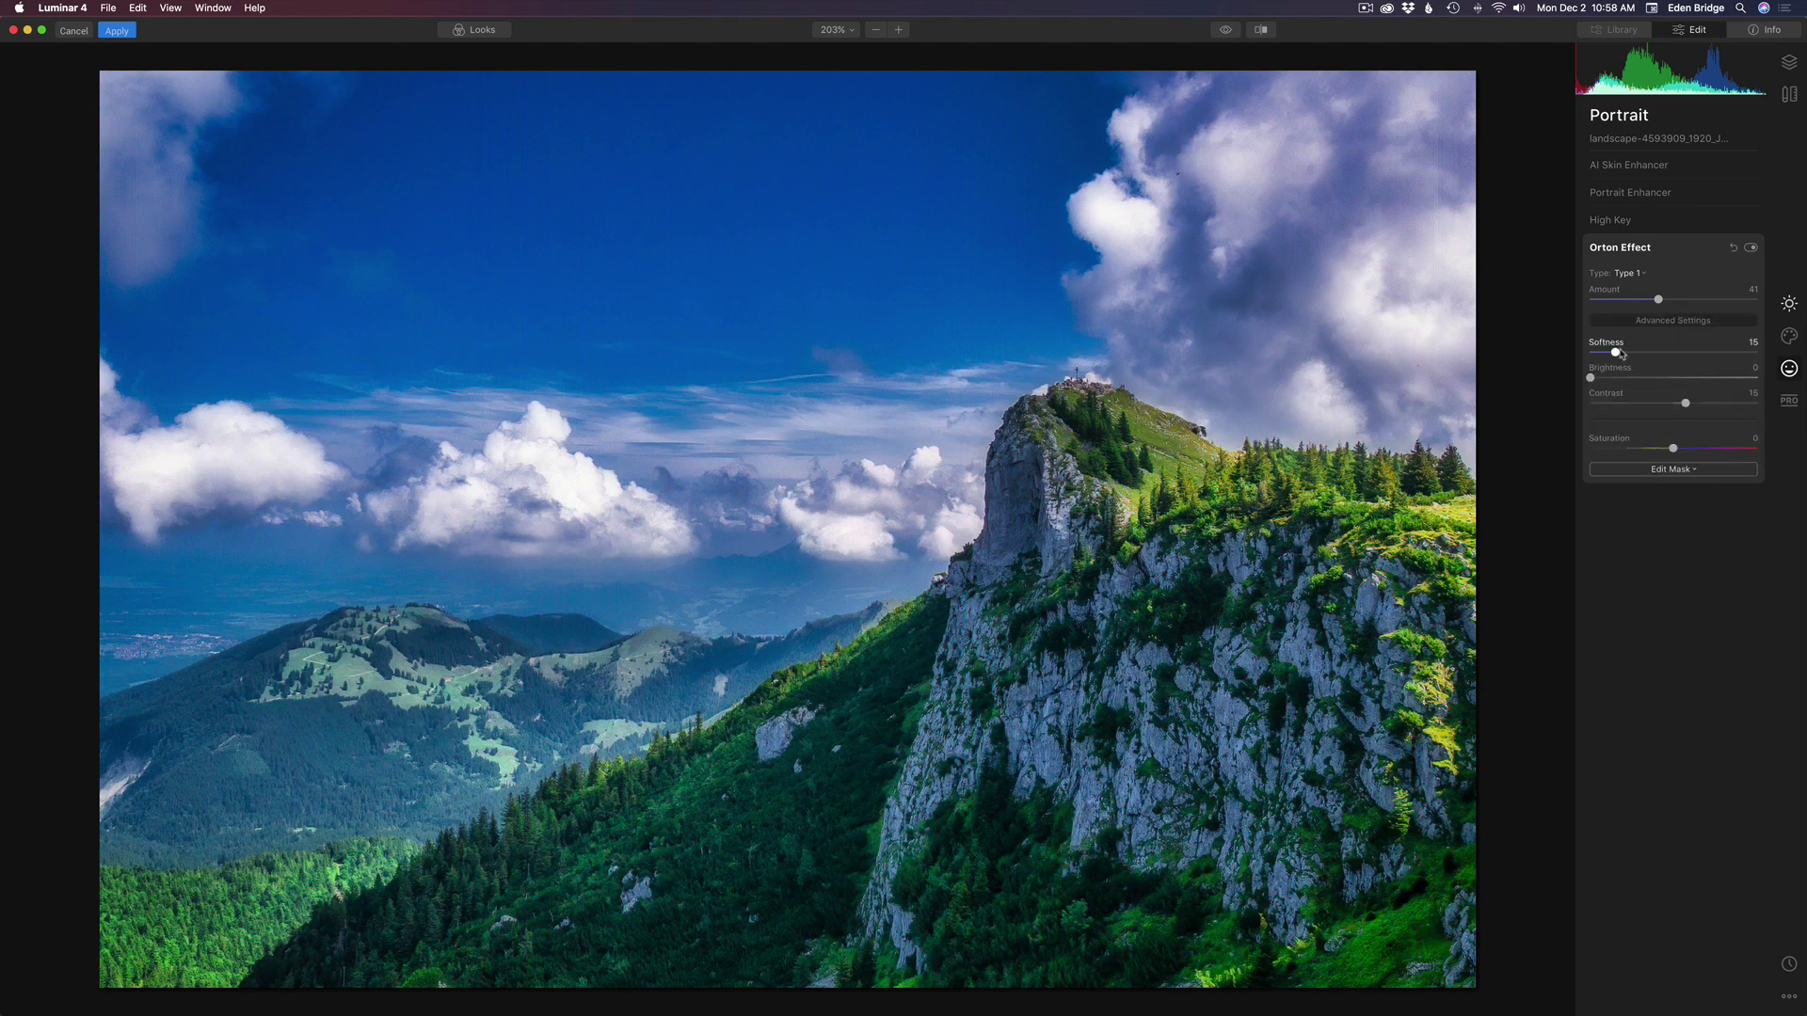
mouse_move(1615, 352)
left_mouse_down()
mouse_move(1727, 366)
mouse_move(1617, 360)
left_mouse_up()
left_click_drag(1590, 377, 1614, 381)
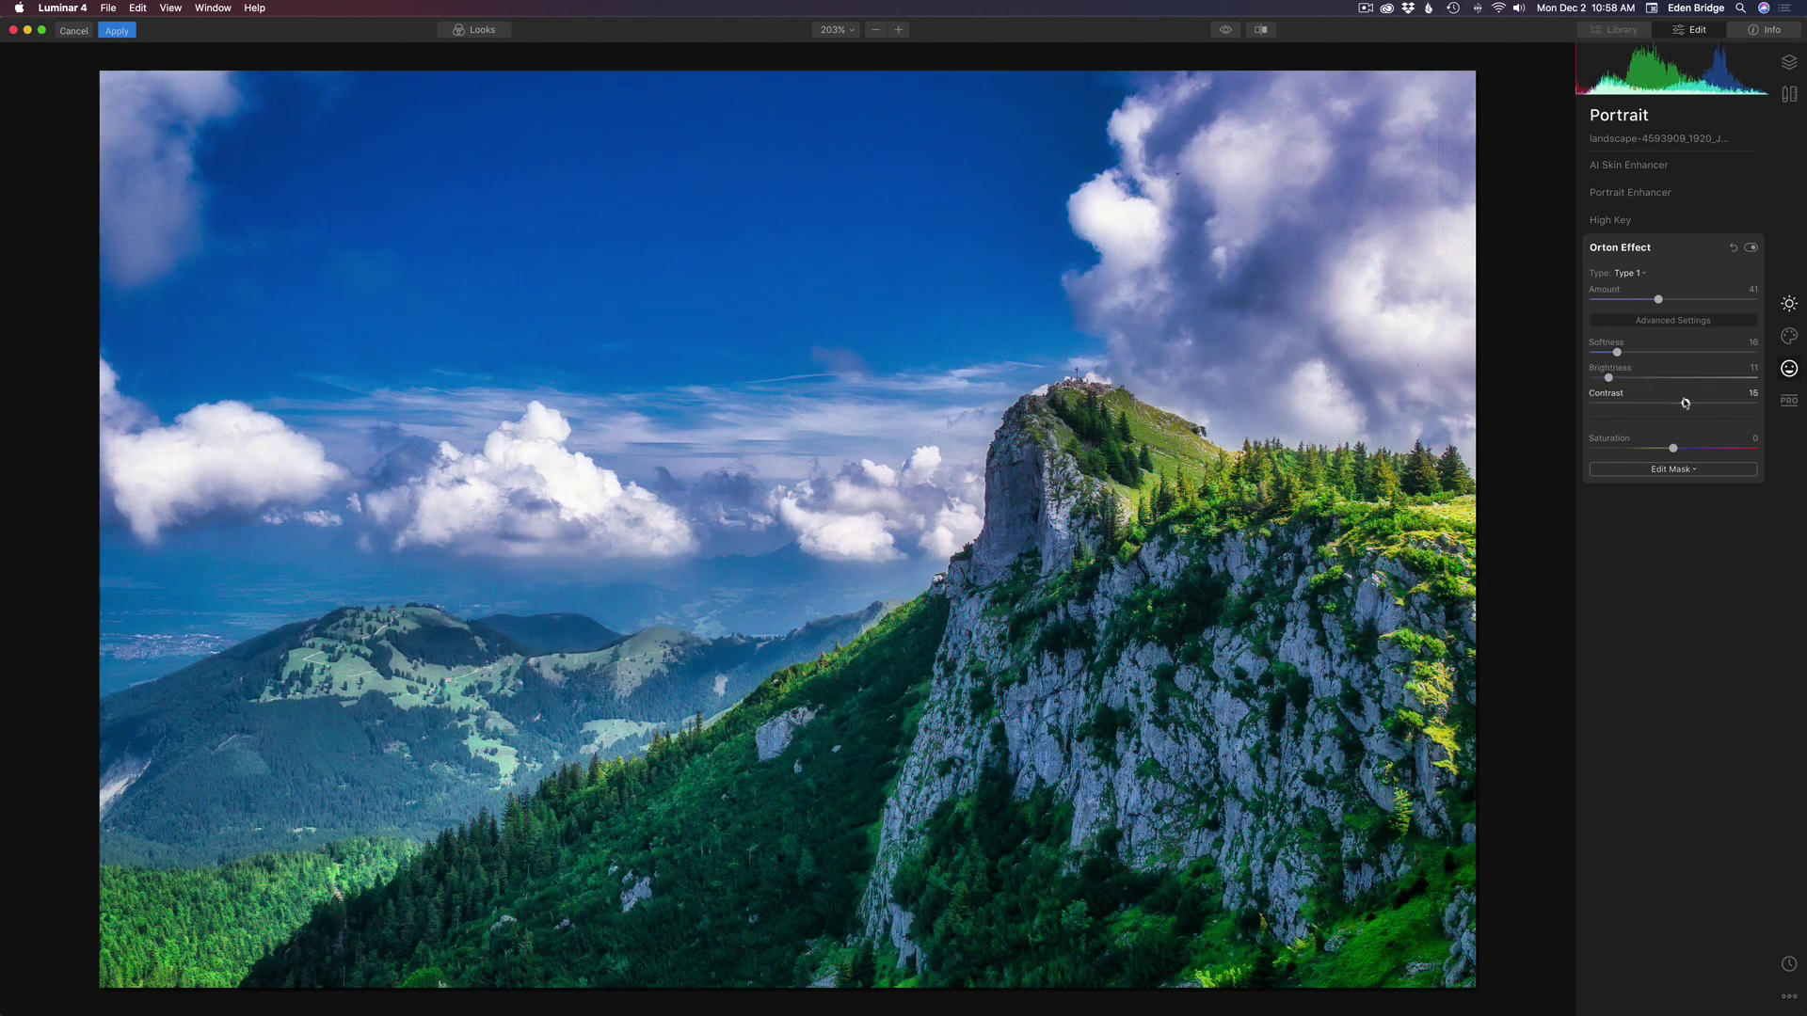
left_click_drag(1686, 404, 1664, 402)
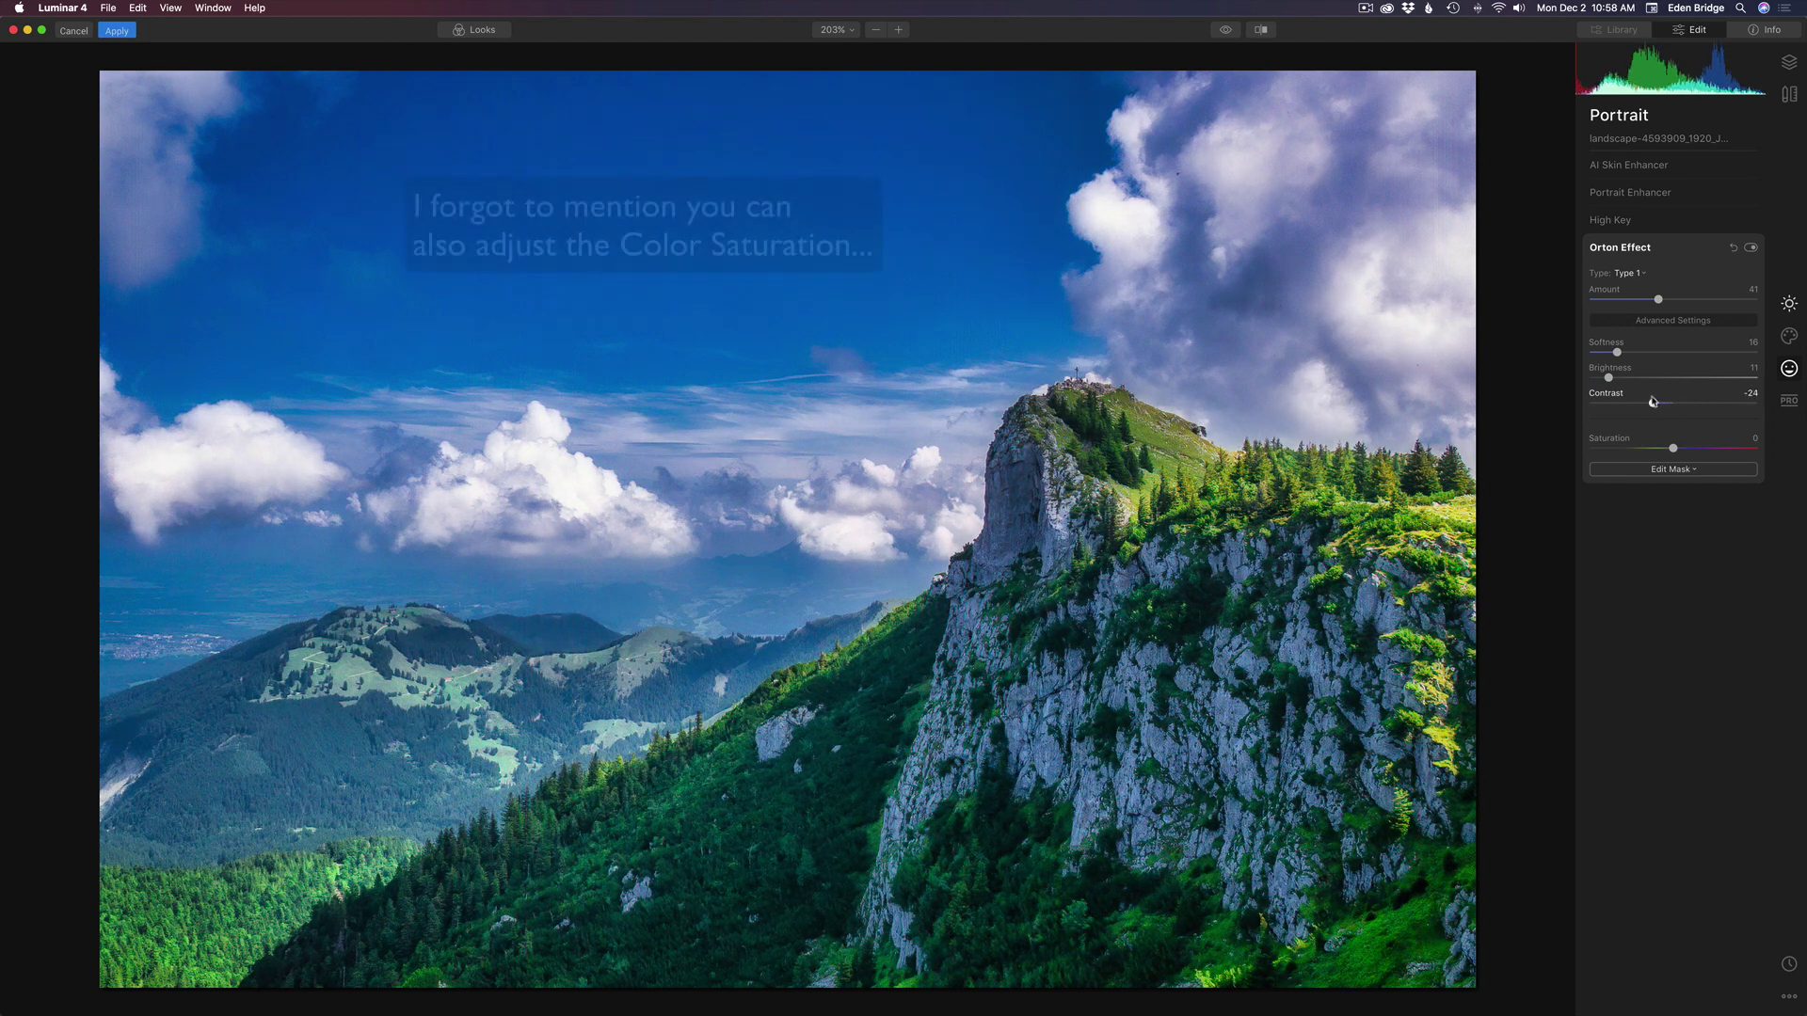
left_click_drag(1664, 402, 1662, 403)
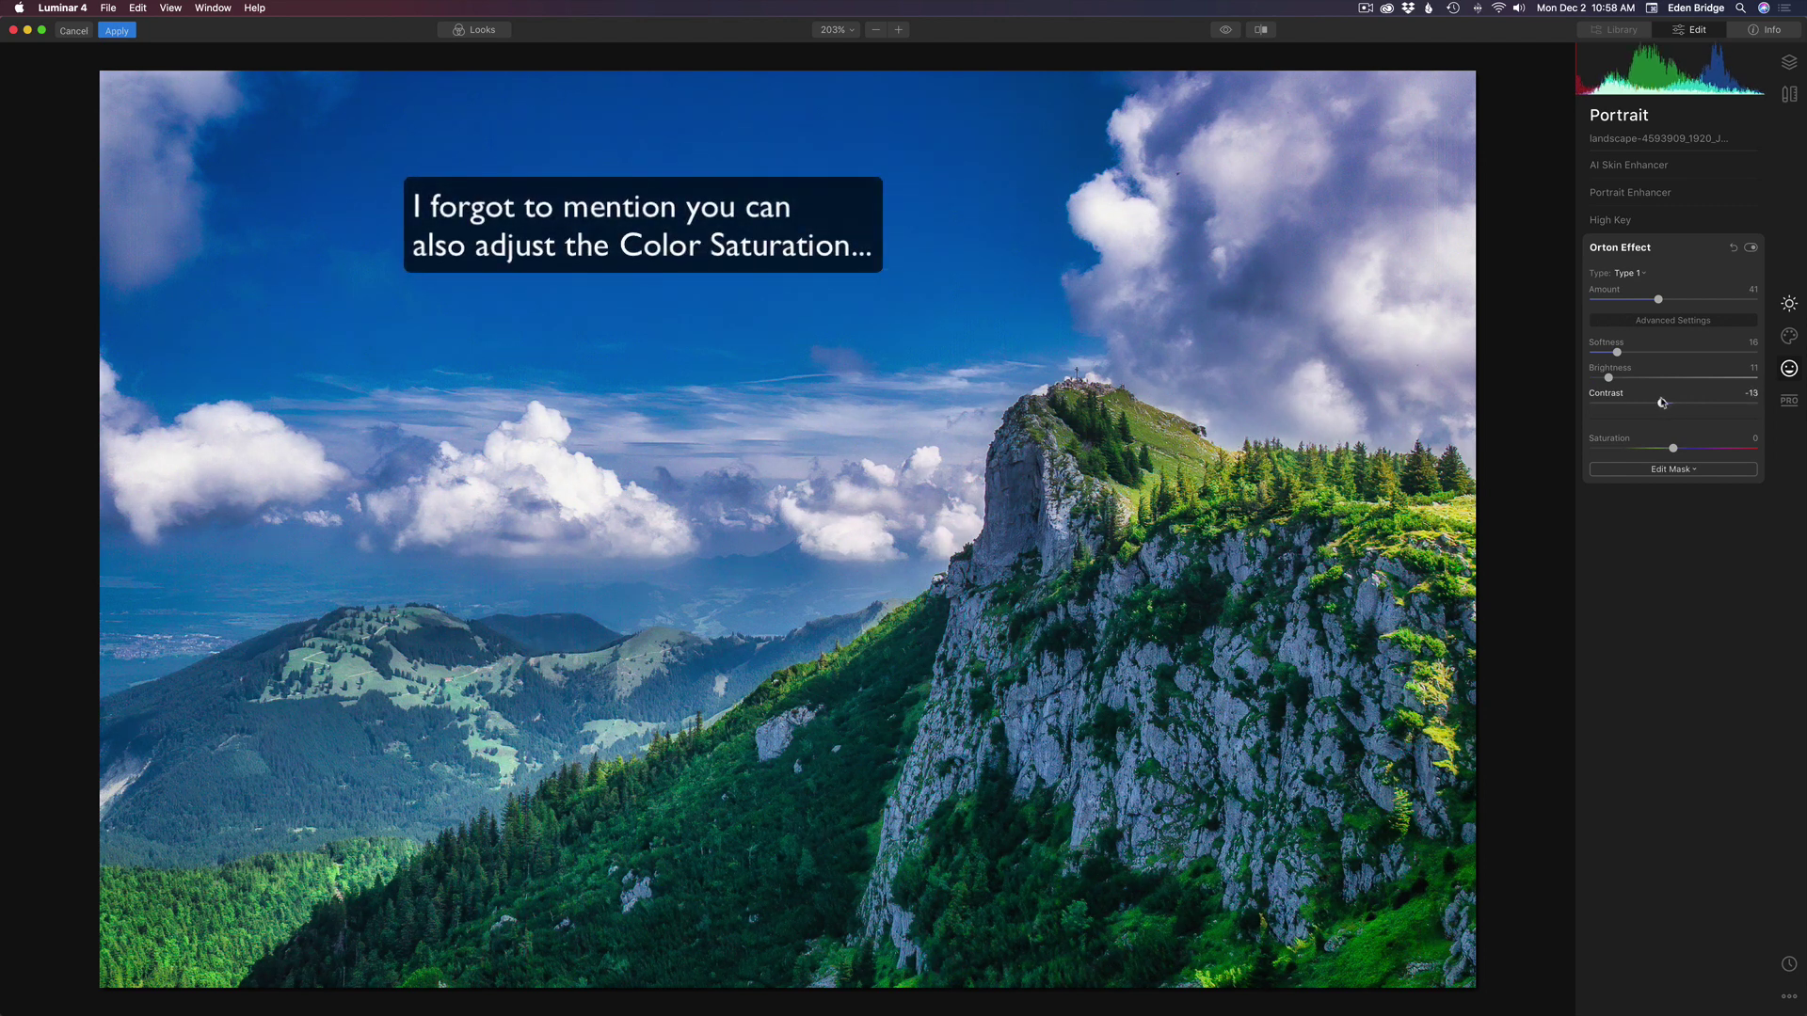
Compare the photo before and after the Orton Effect edits by sweeping the before/after divider across the sky.
left_click(1261, 29)
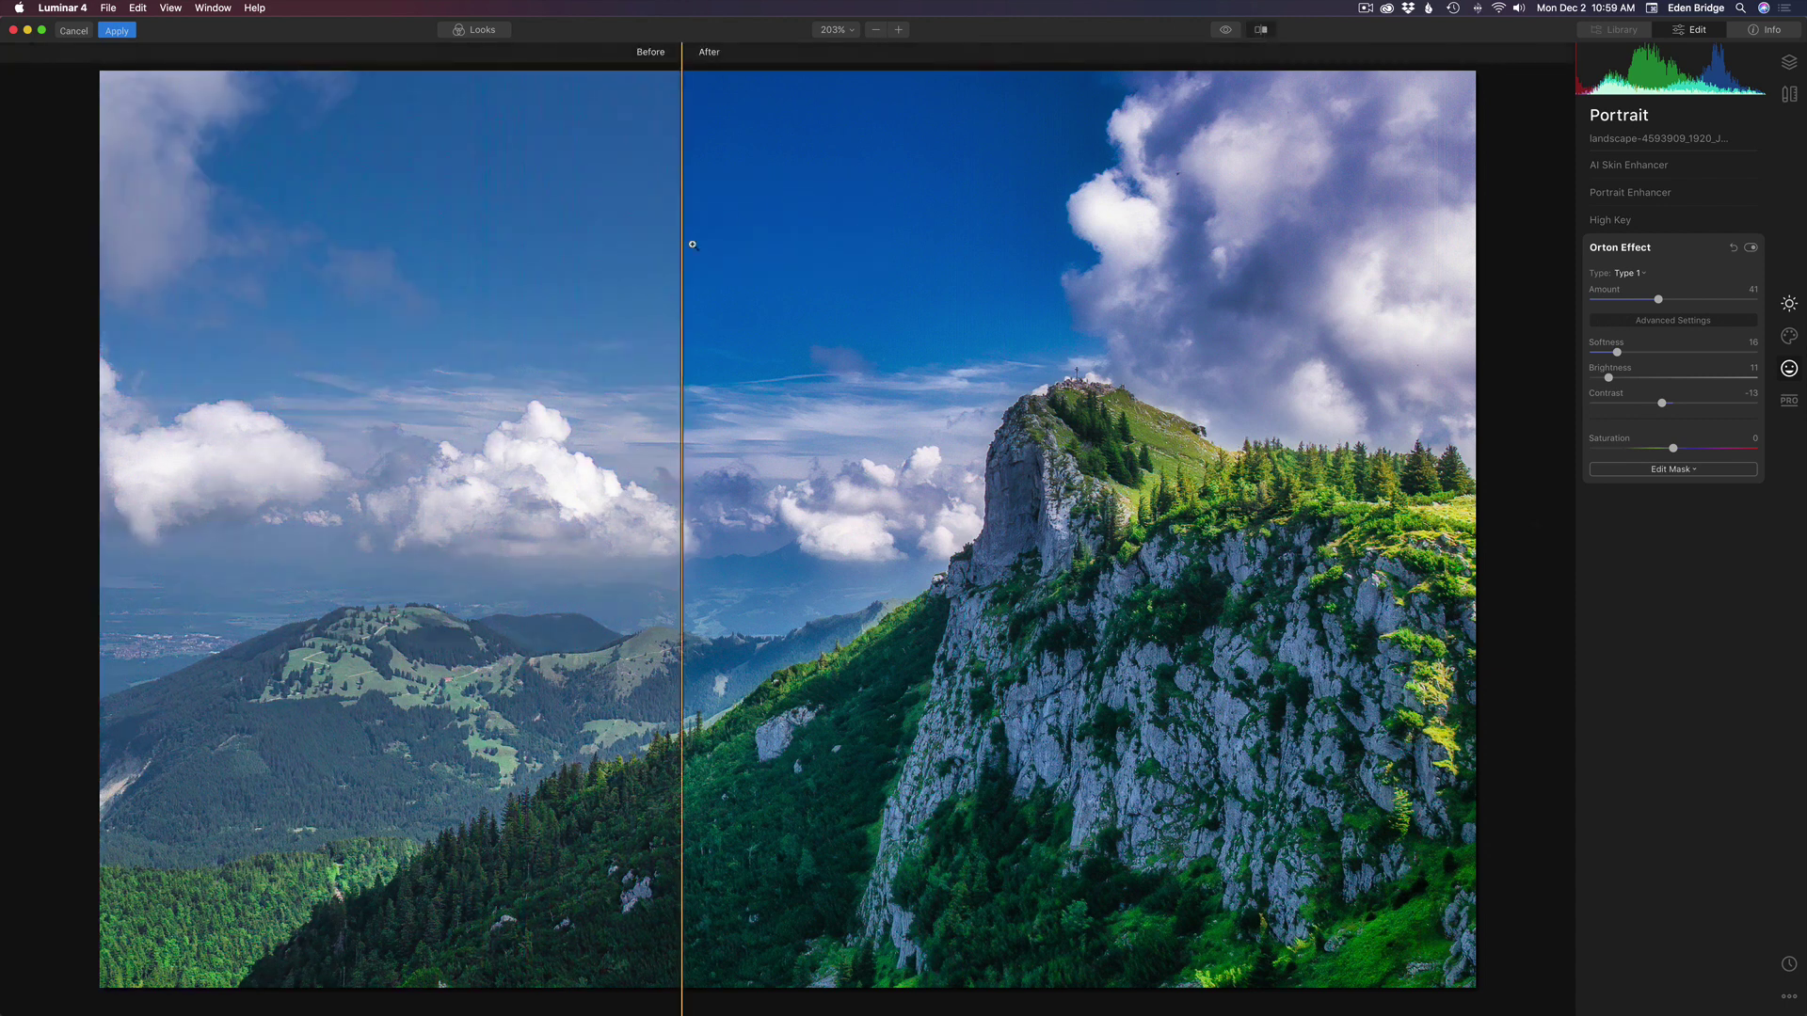
left_click_drag(683, 259, 399, 9)
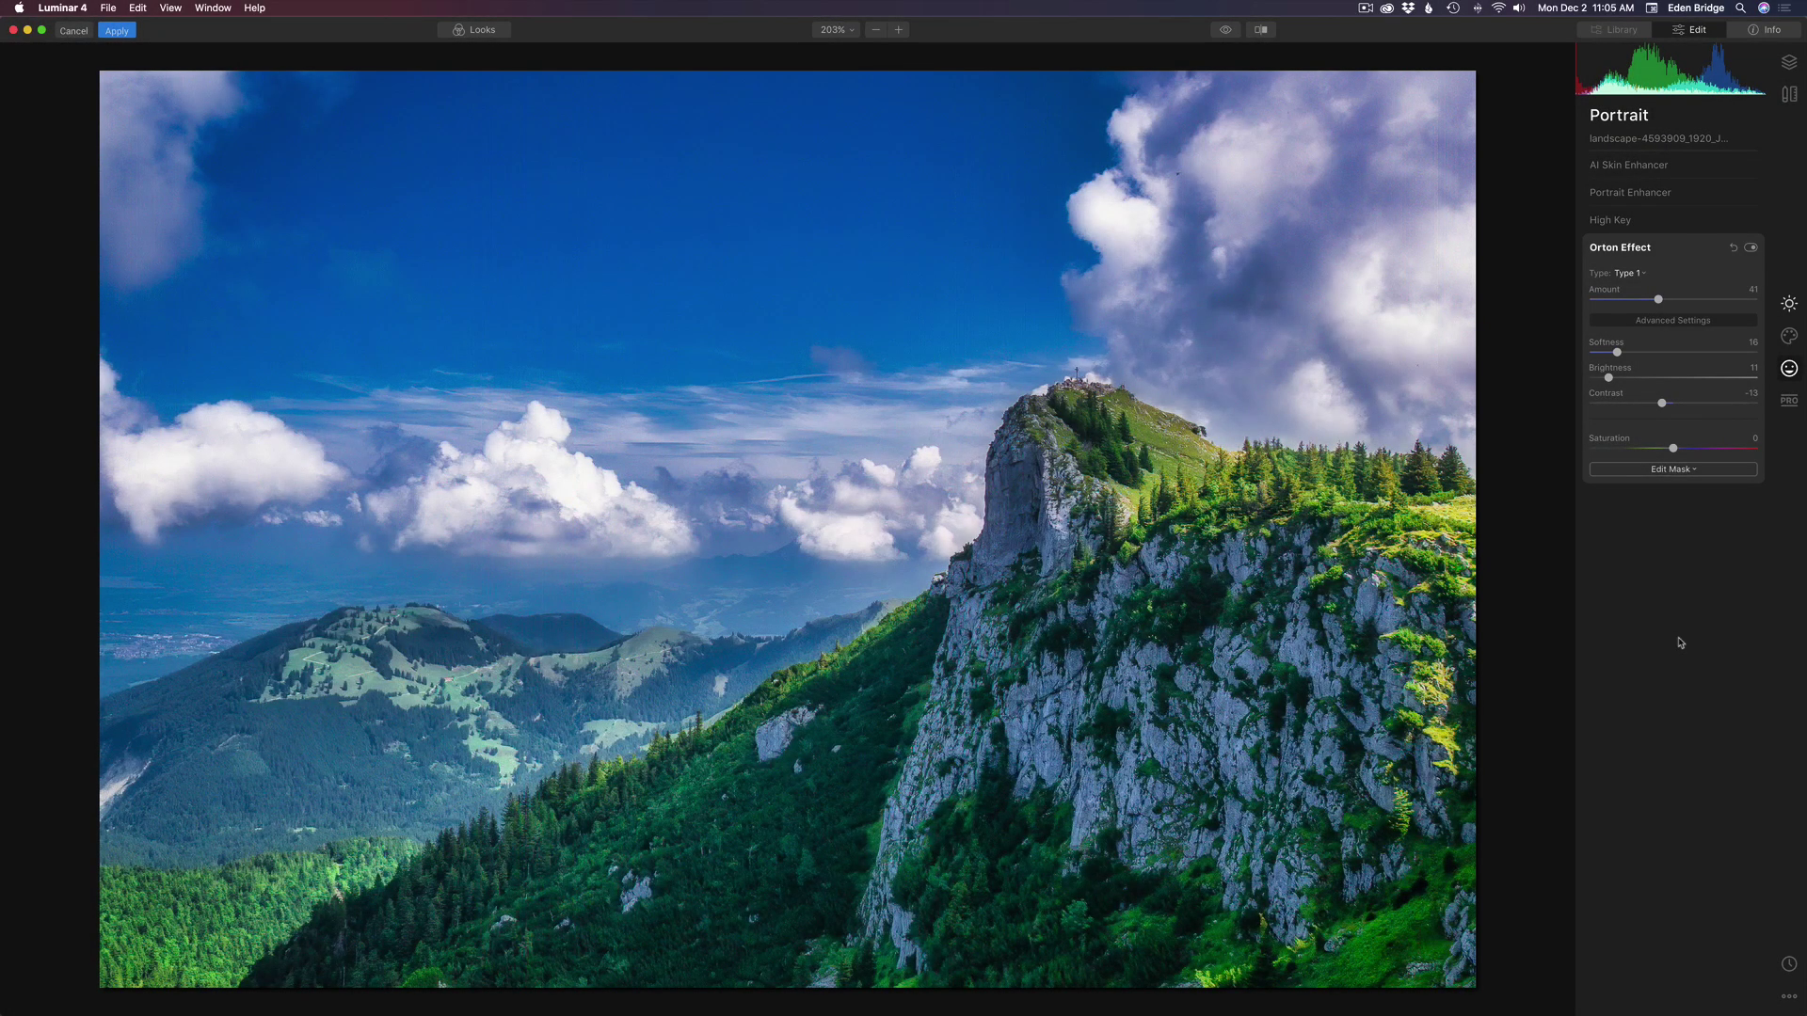
Among the professional tools, set the Adjustable Gradient's orientation, moving its centre line slightly down to the base of the distant clouds.
left_click(1790, 402)
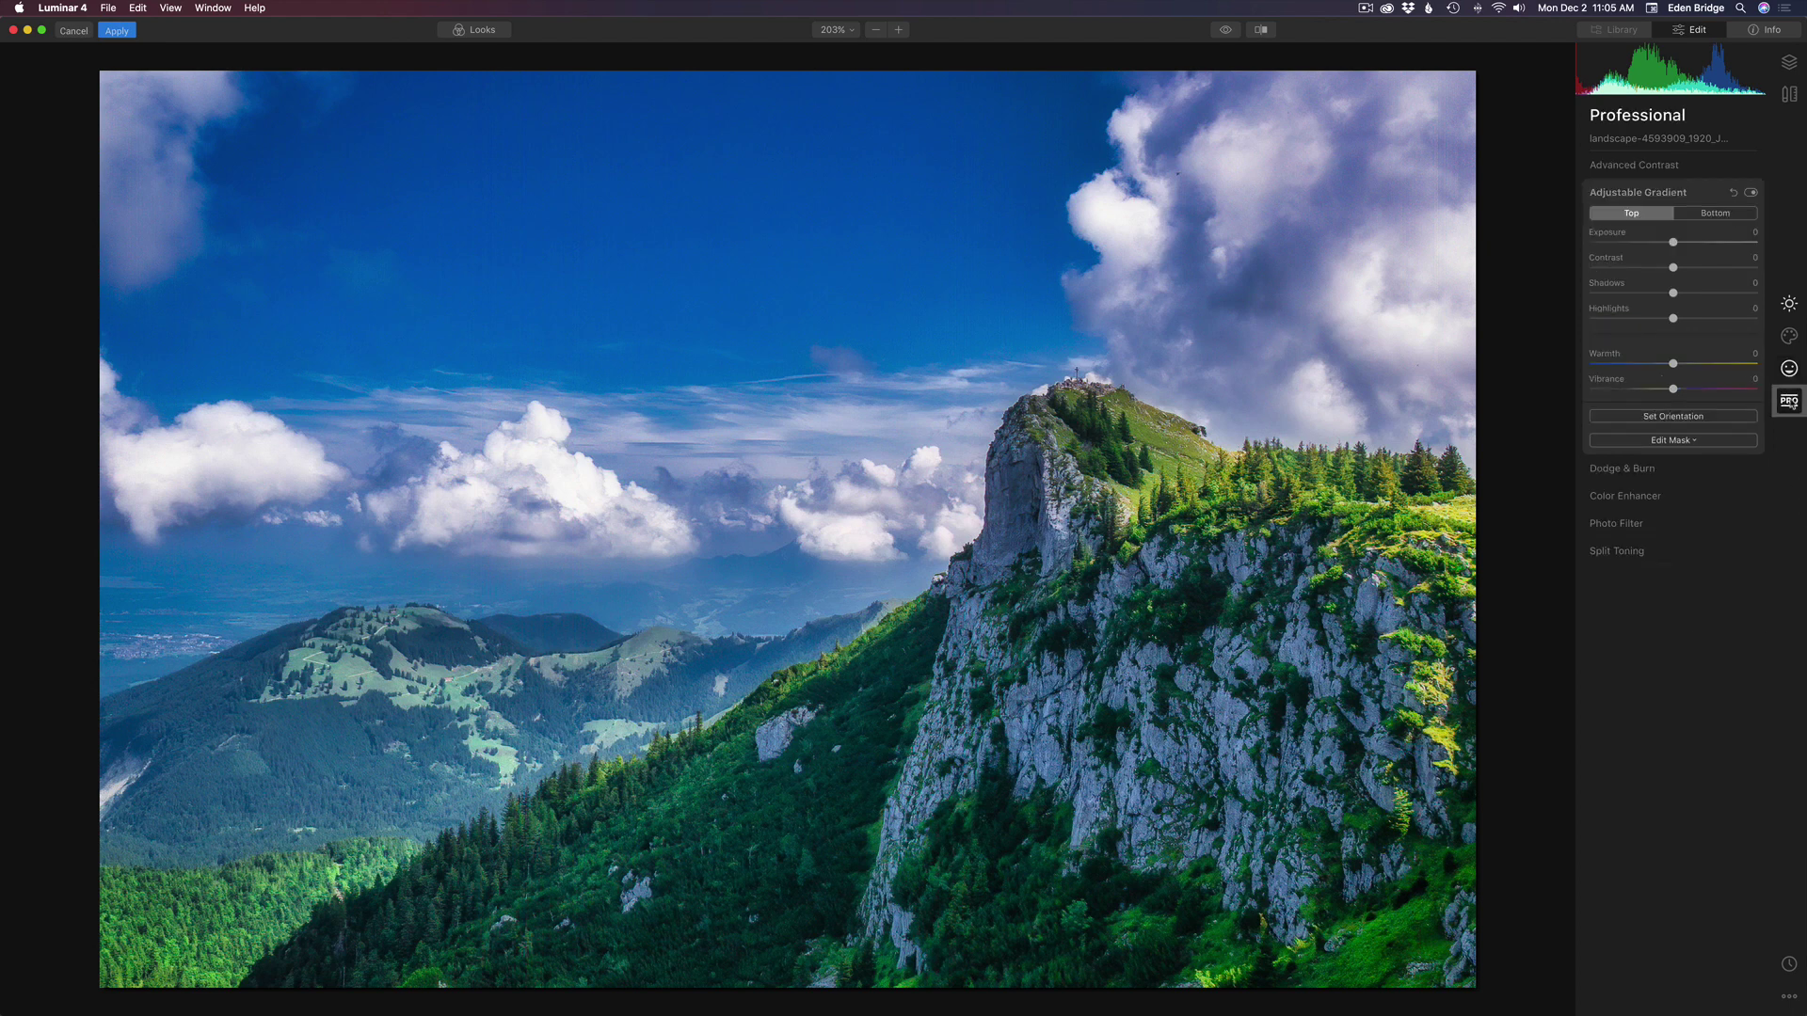
left_click(1669, 193)
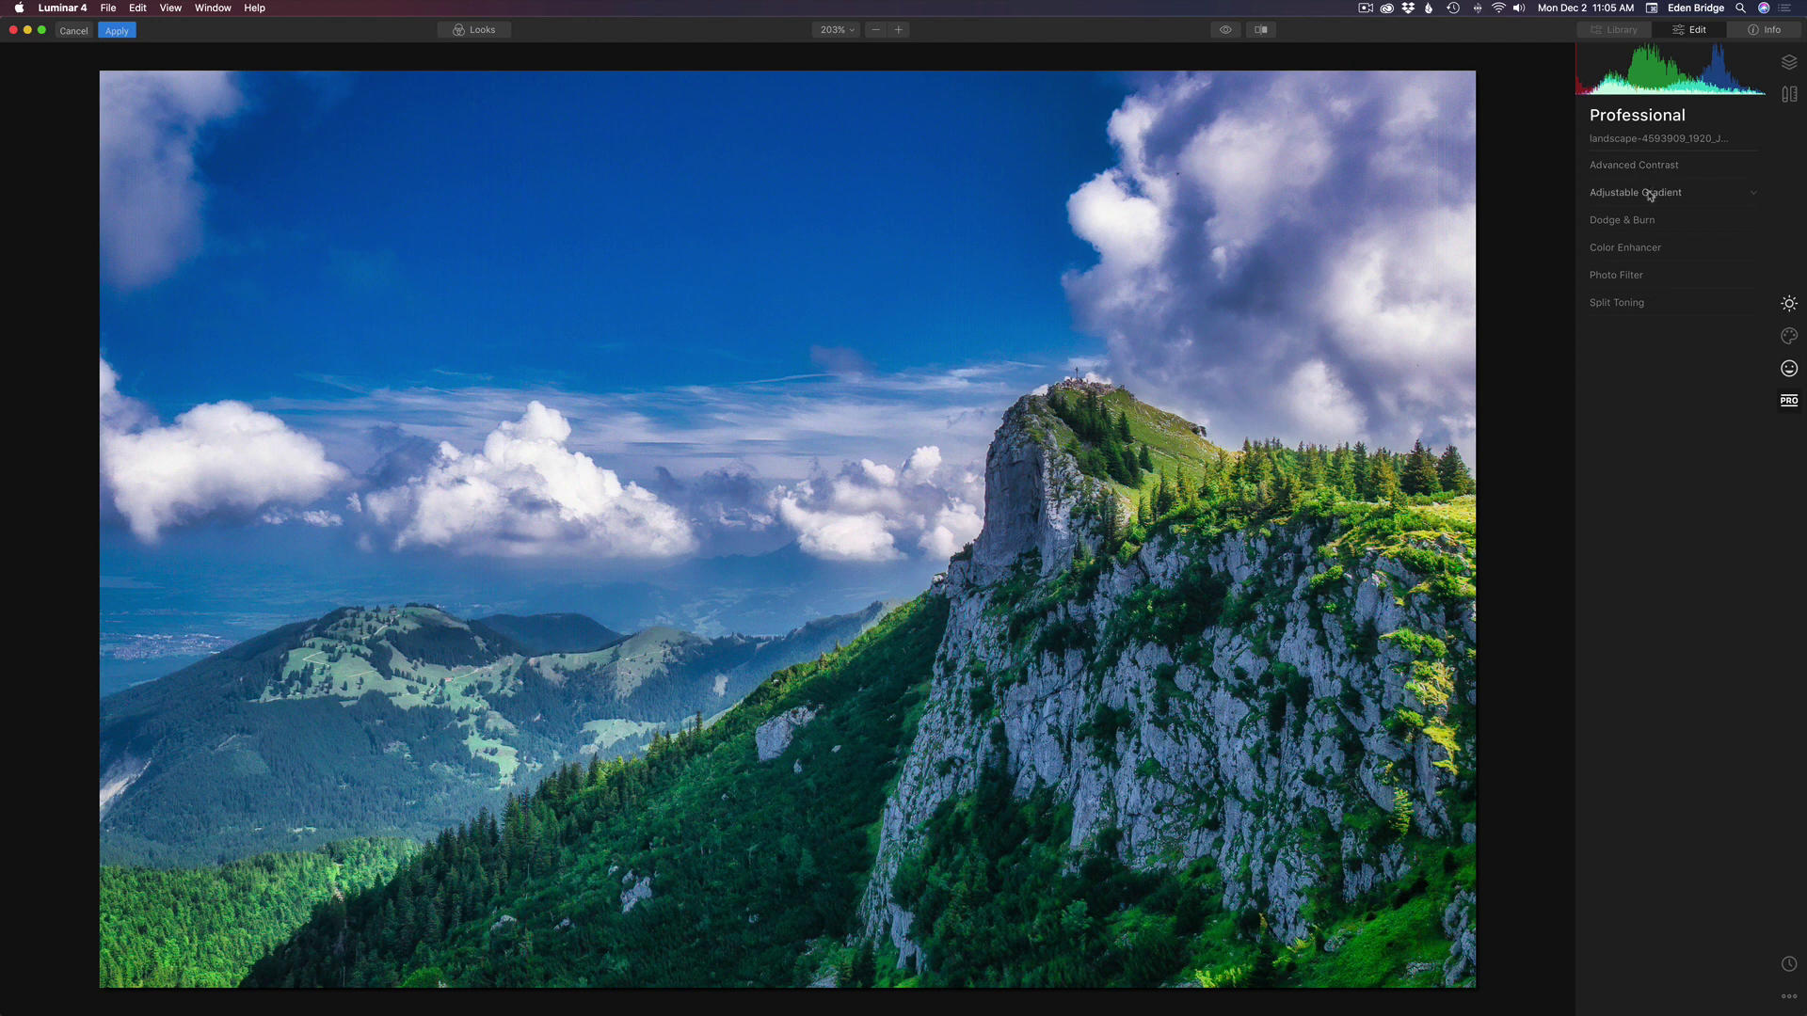
left_click(1649, 195)
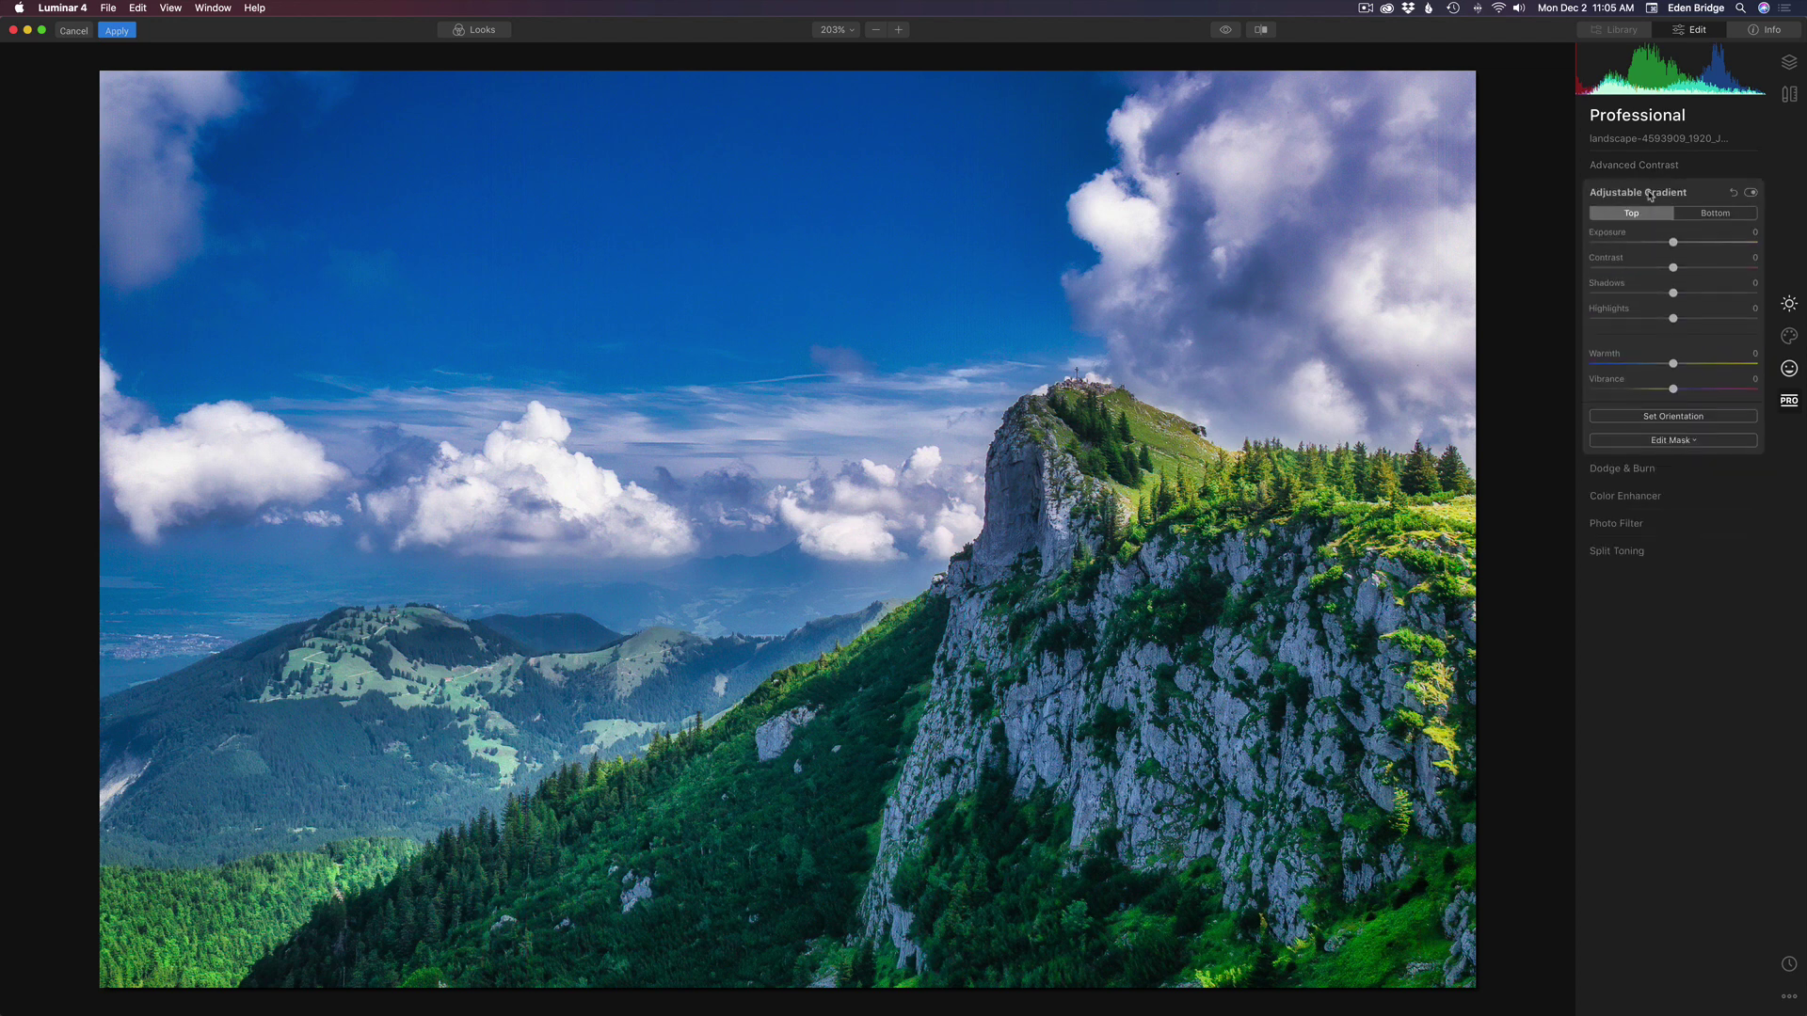
left_click(1673, 417)
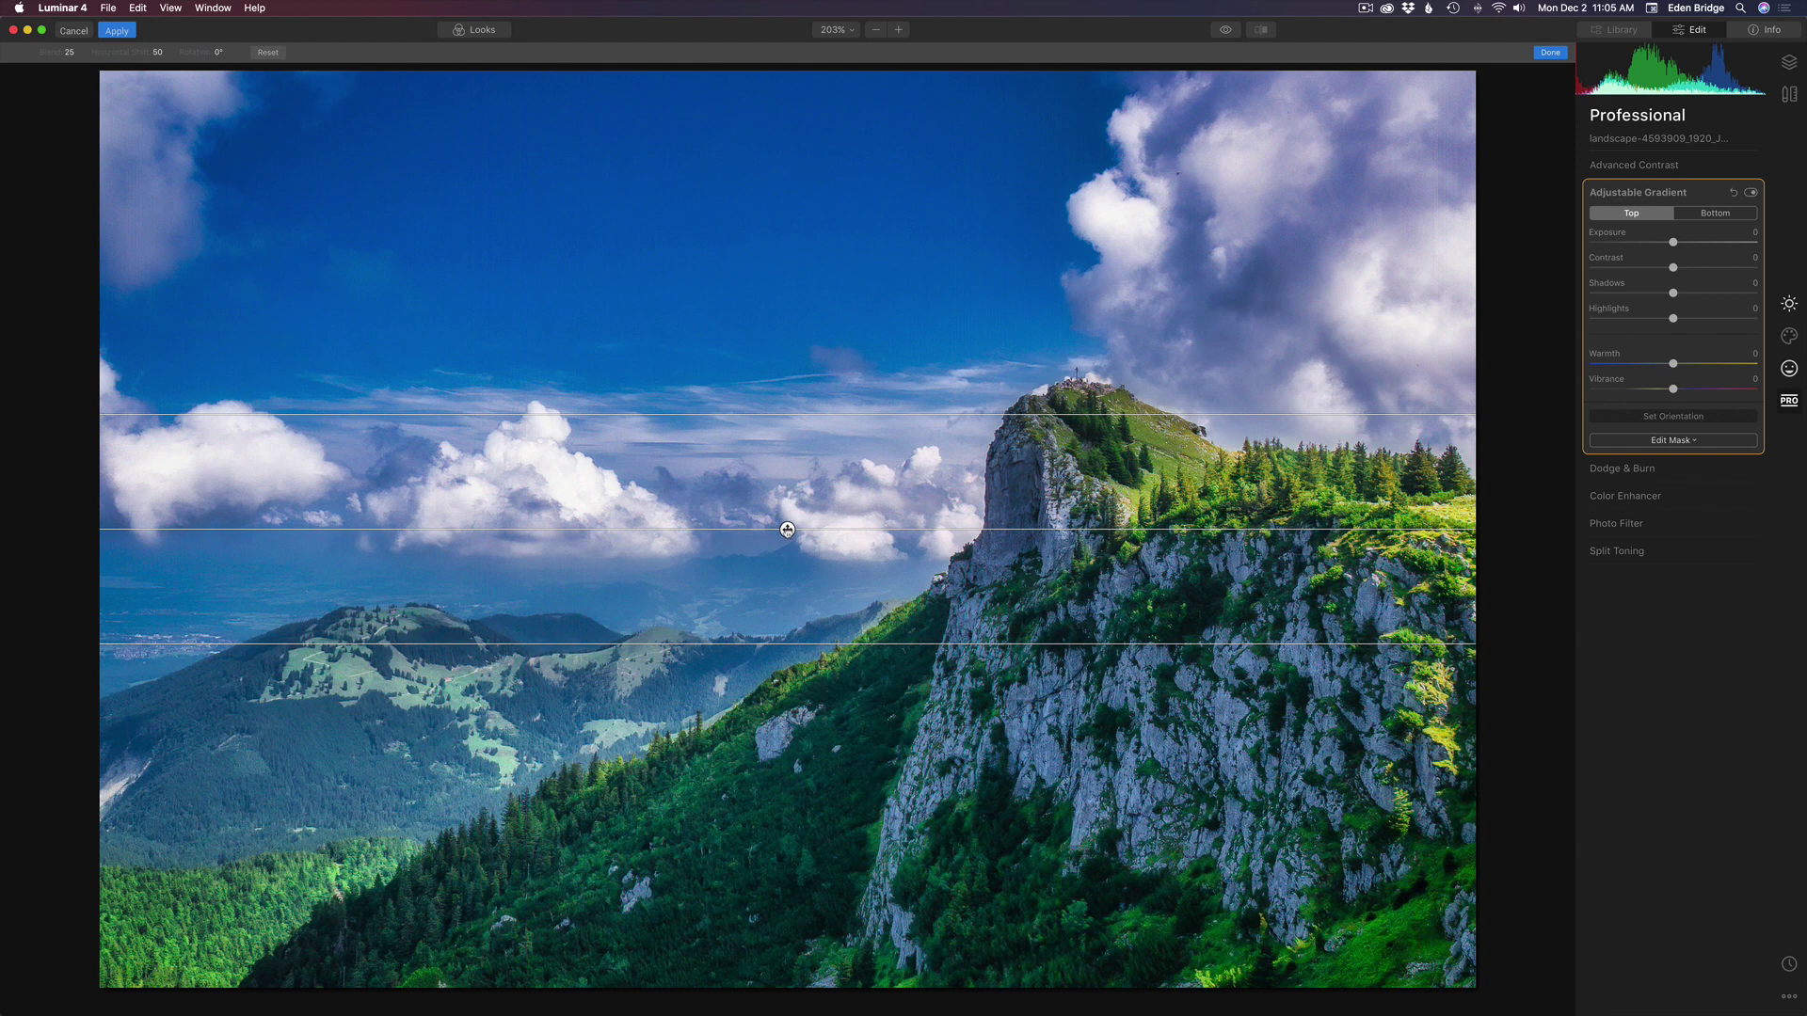
mouse_move(787, 530)
left_mouse_down()
mouse_move(805, 307)
mouse_move(794, 561)
mouse_move(794, 526)
mouse_move(798, 545)
left_mouse_up()
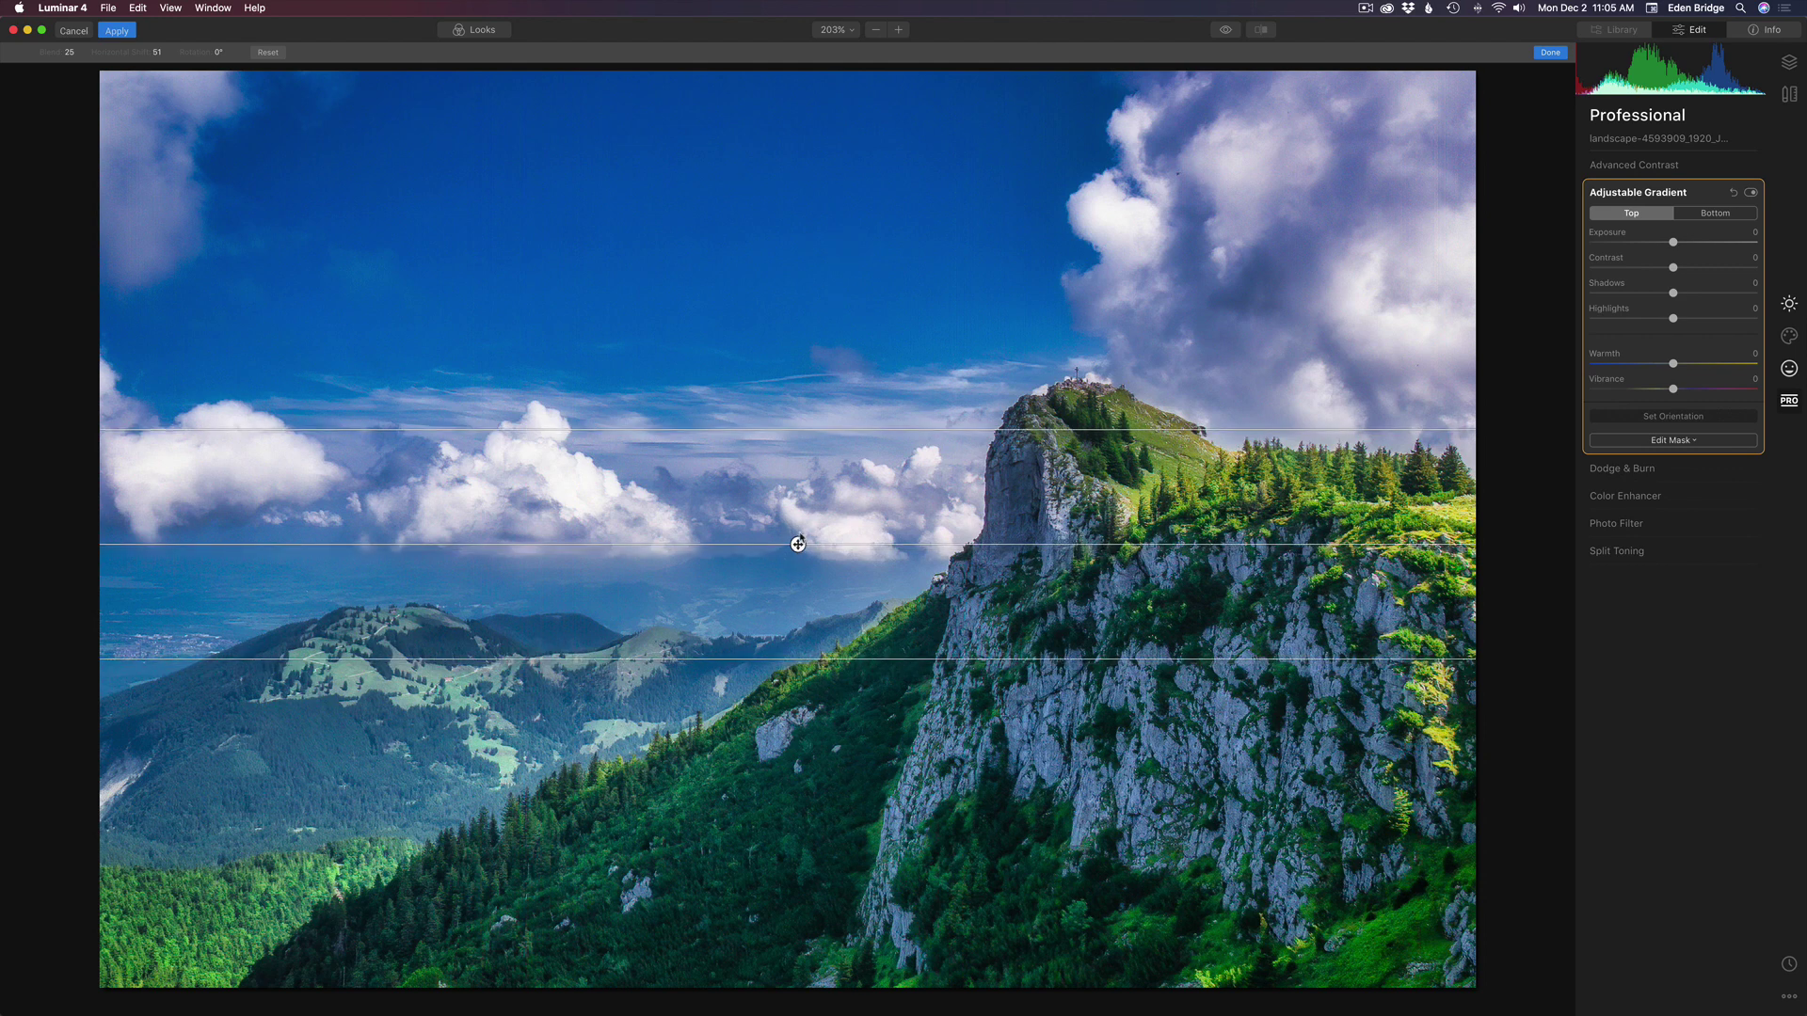
left_click_drag(798, 544, 798, 548)
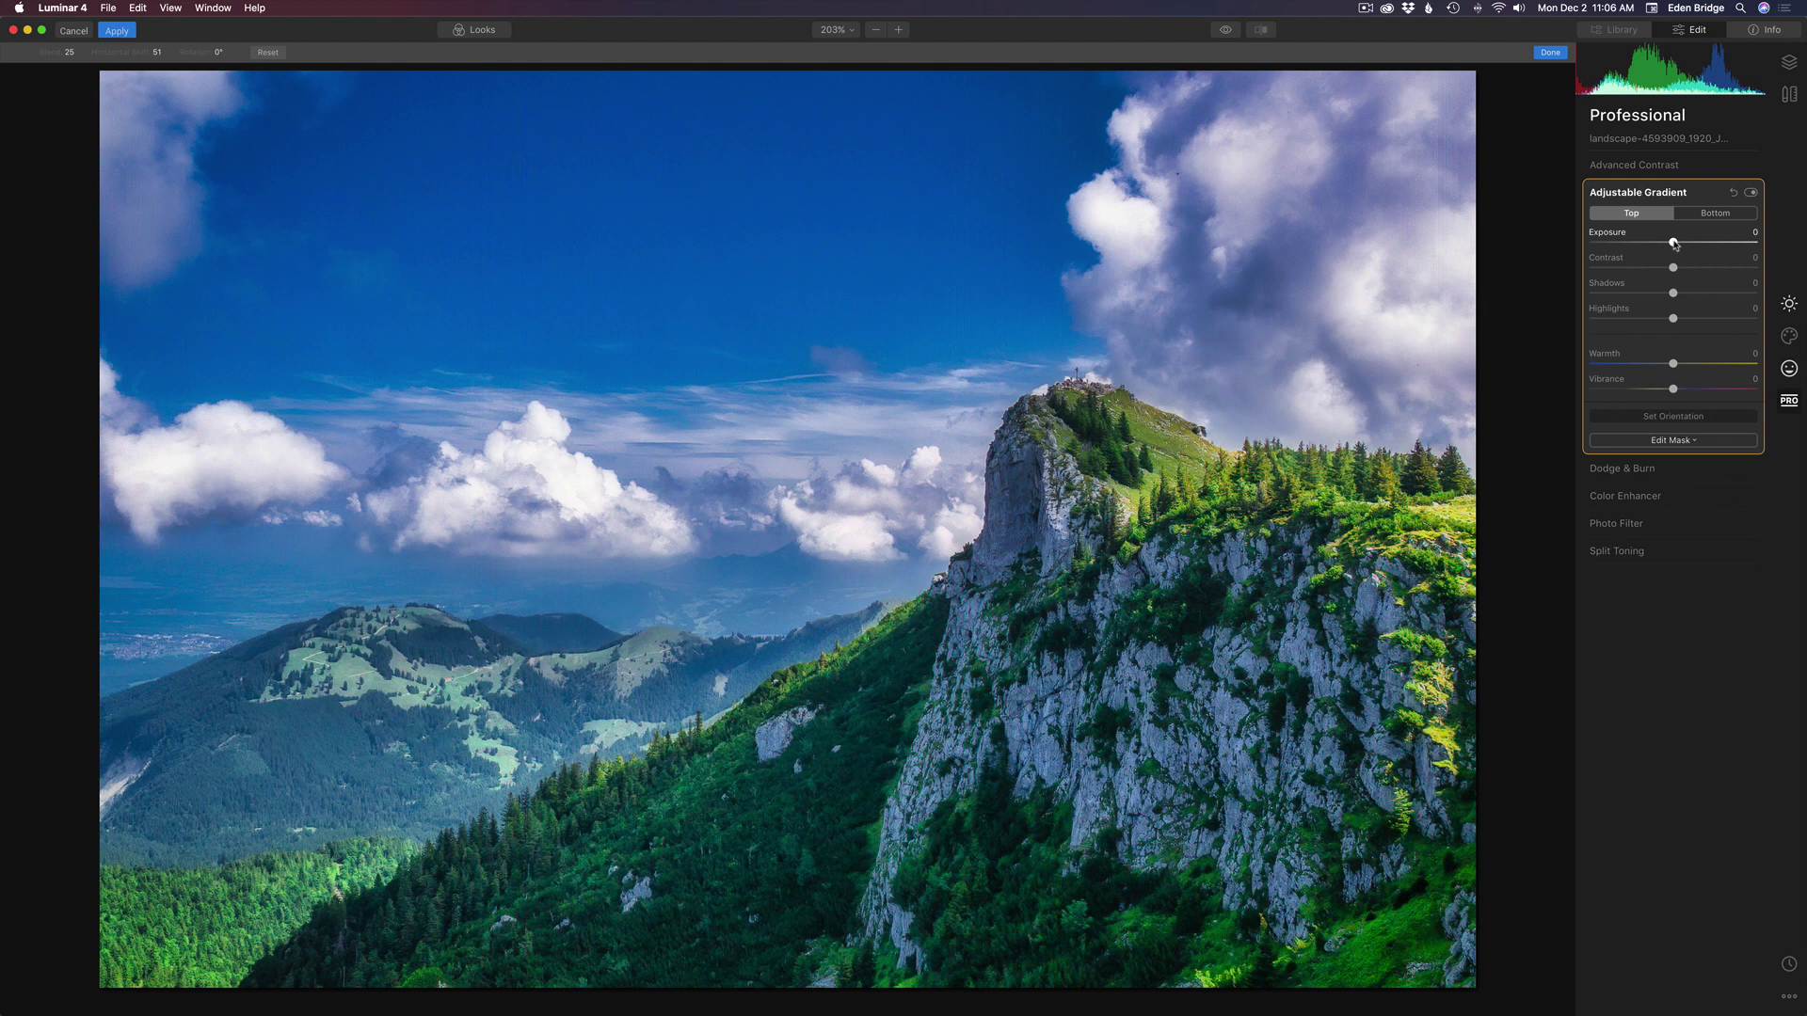
Set the gradient's Exposure to -14 for the top and -7 for the bottom, trying the top Warmth at -26 and resetting it.
mouse_move(1674, 243)
left_mouse_down()
mouse_move(1658, 244)
mouse_move(1701, 269)
mouse_move(1673, 269)
left_mouse_up()
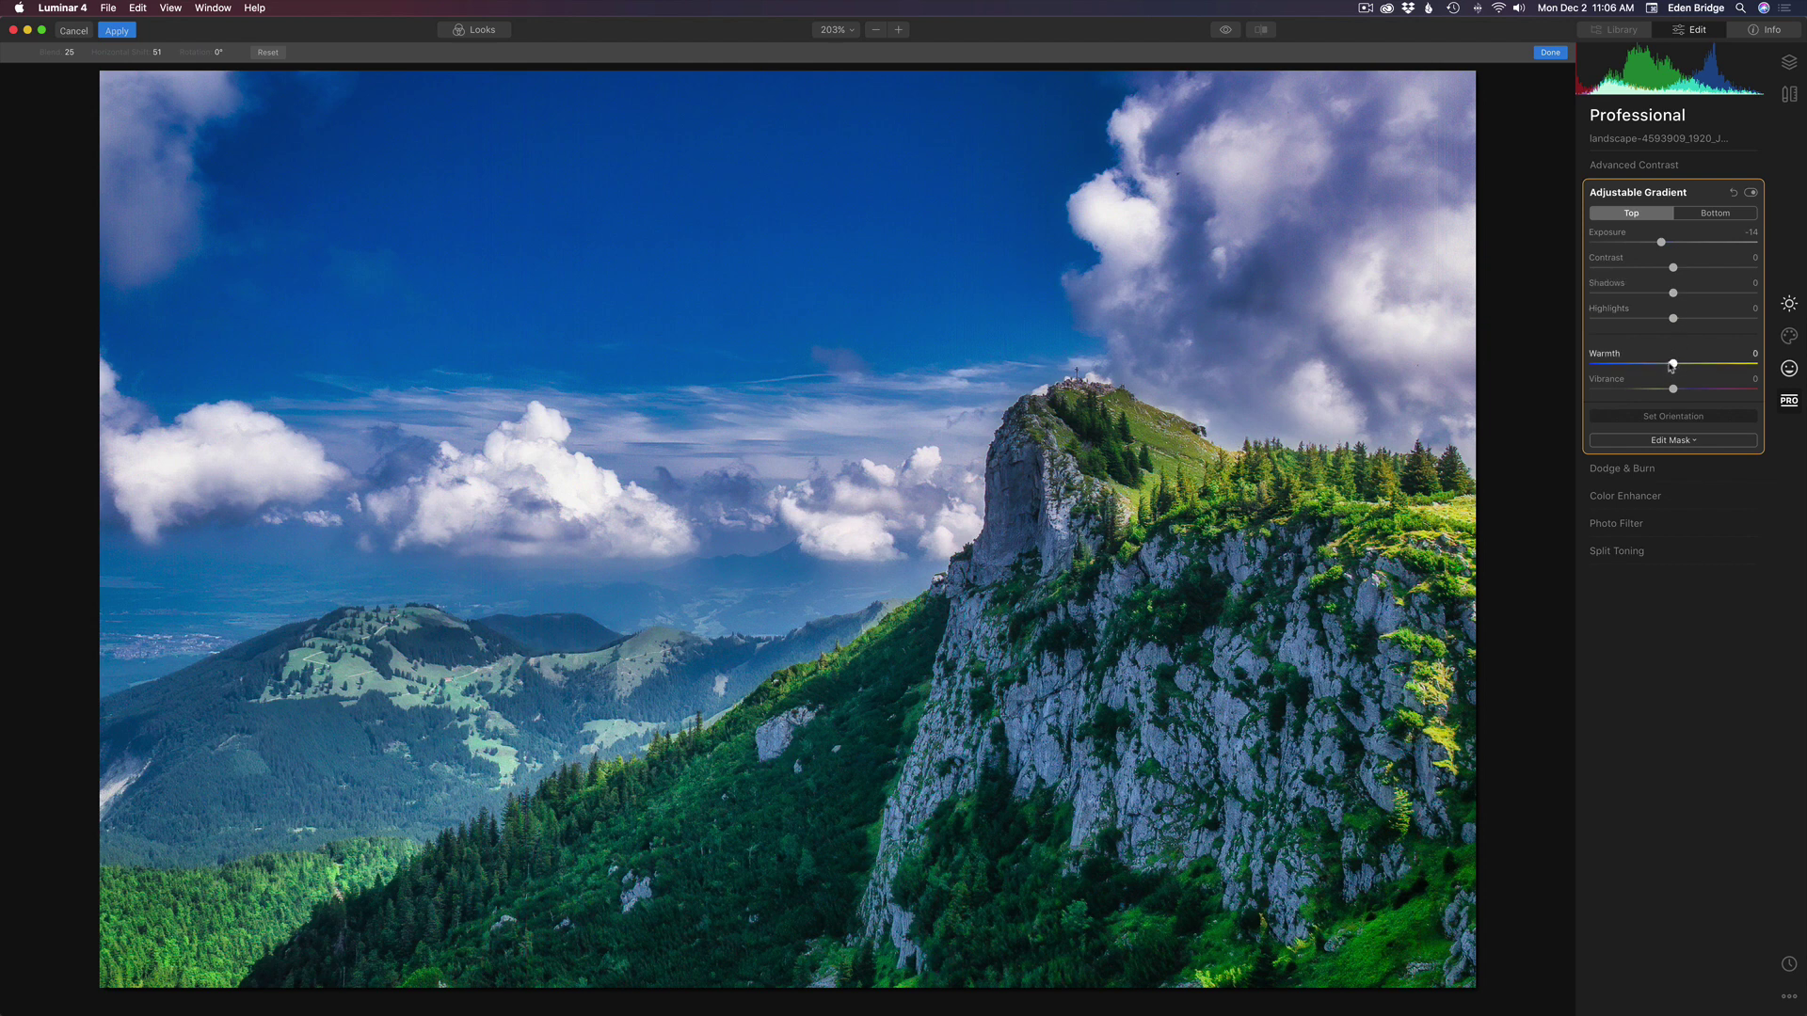
mouse_move(1672, 367)
left_mouse_down()
mouse_move(1705, 367)
mouse_move(1649, 368)
left_mouse_up()
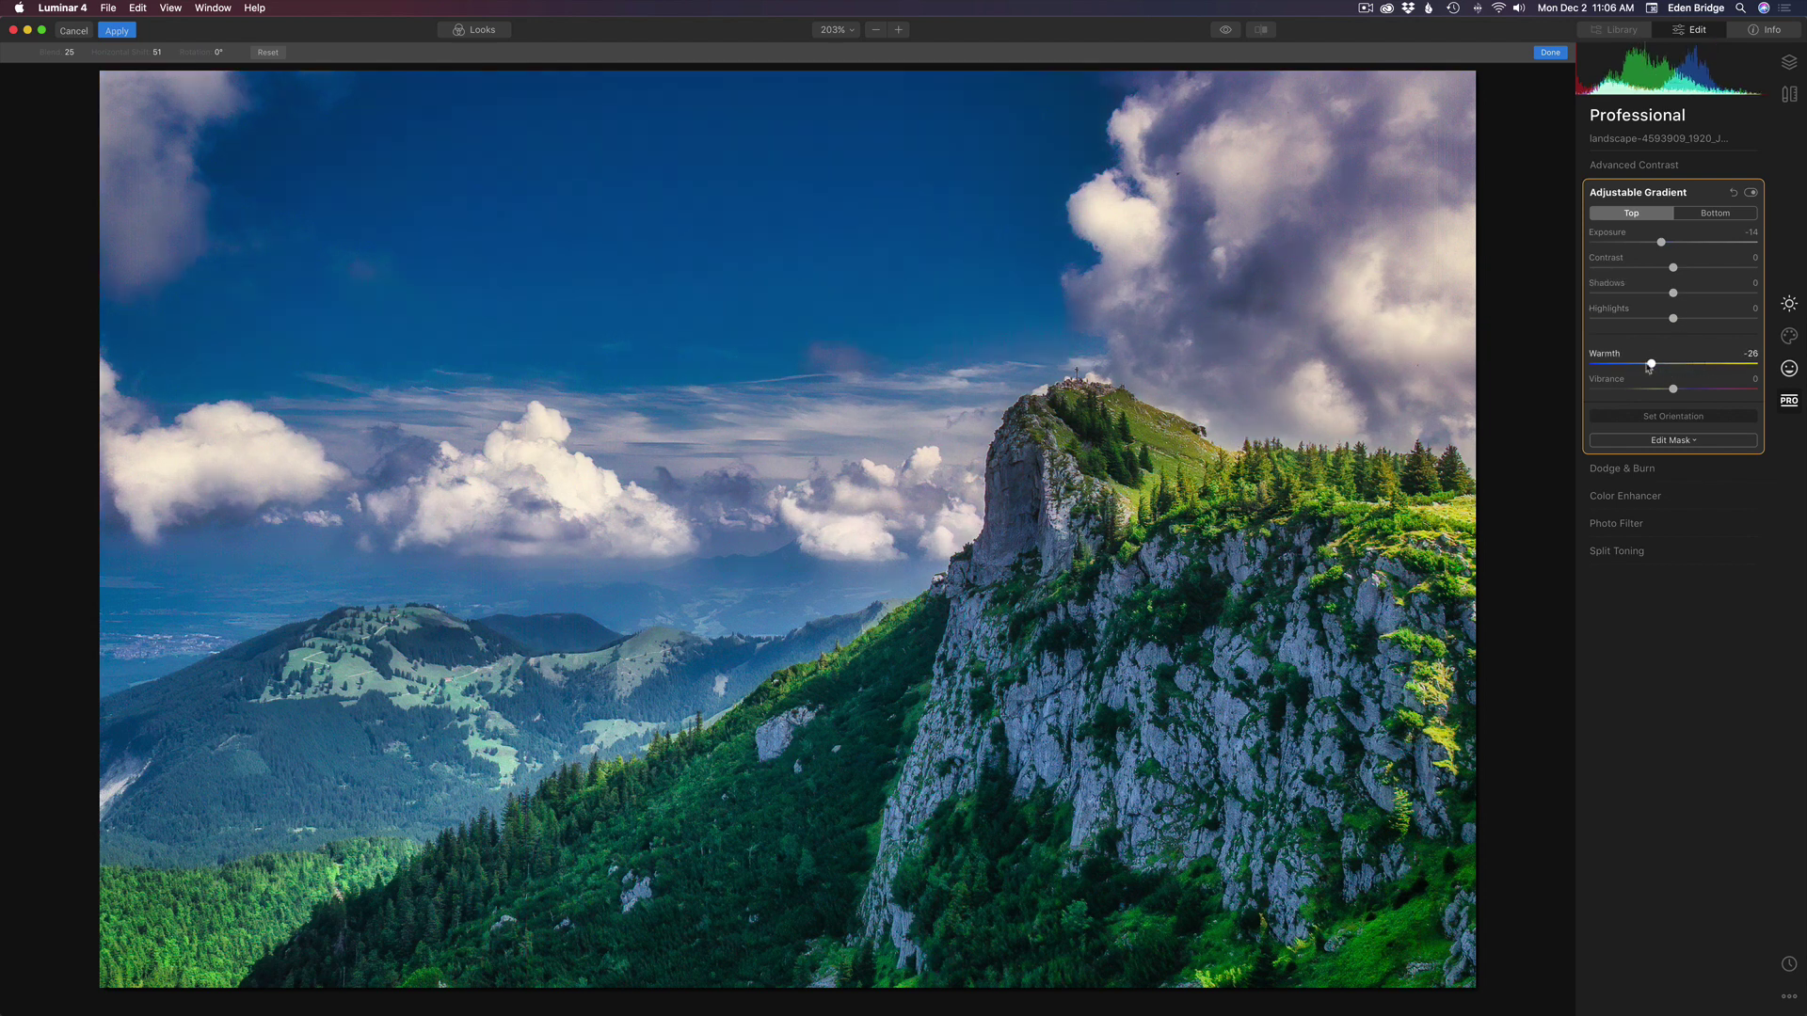
double_click(1611, 357)
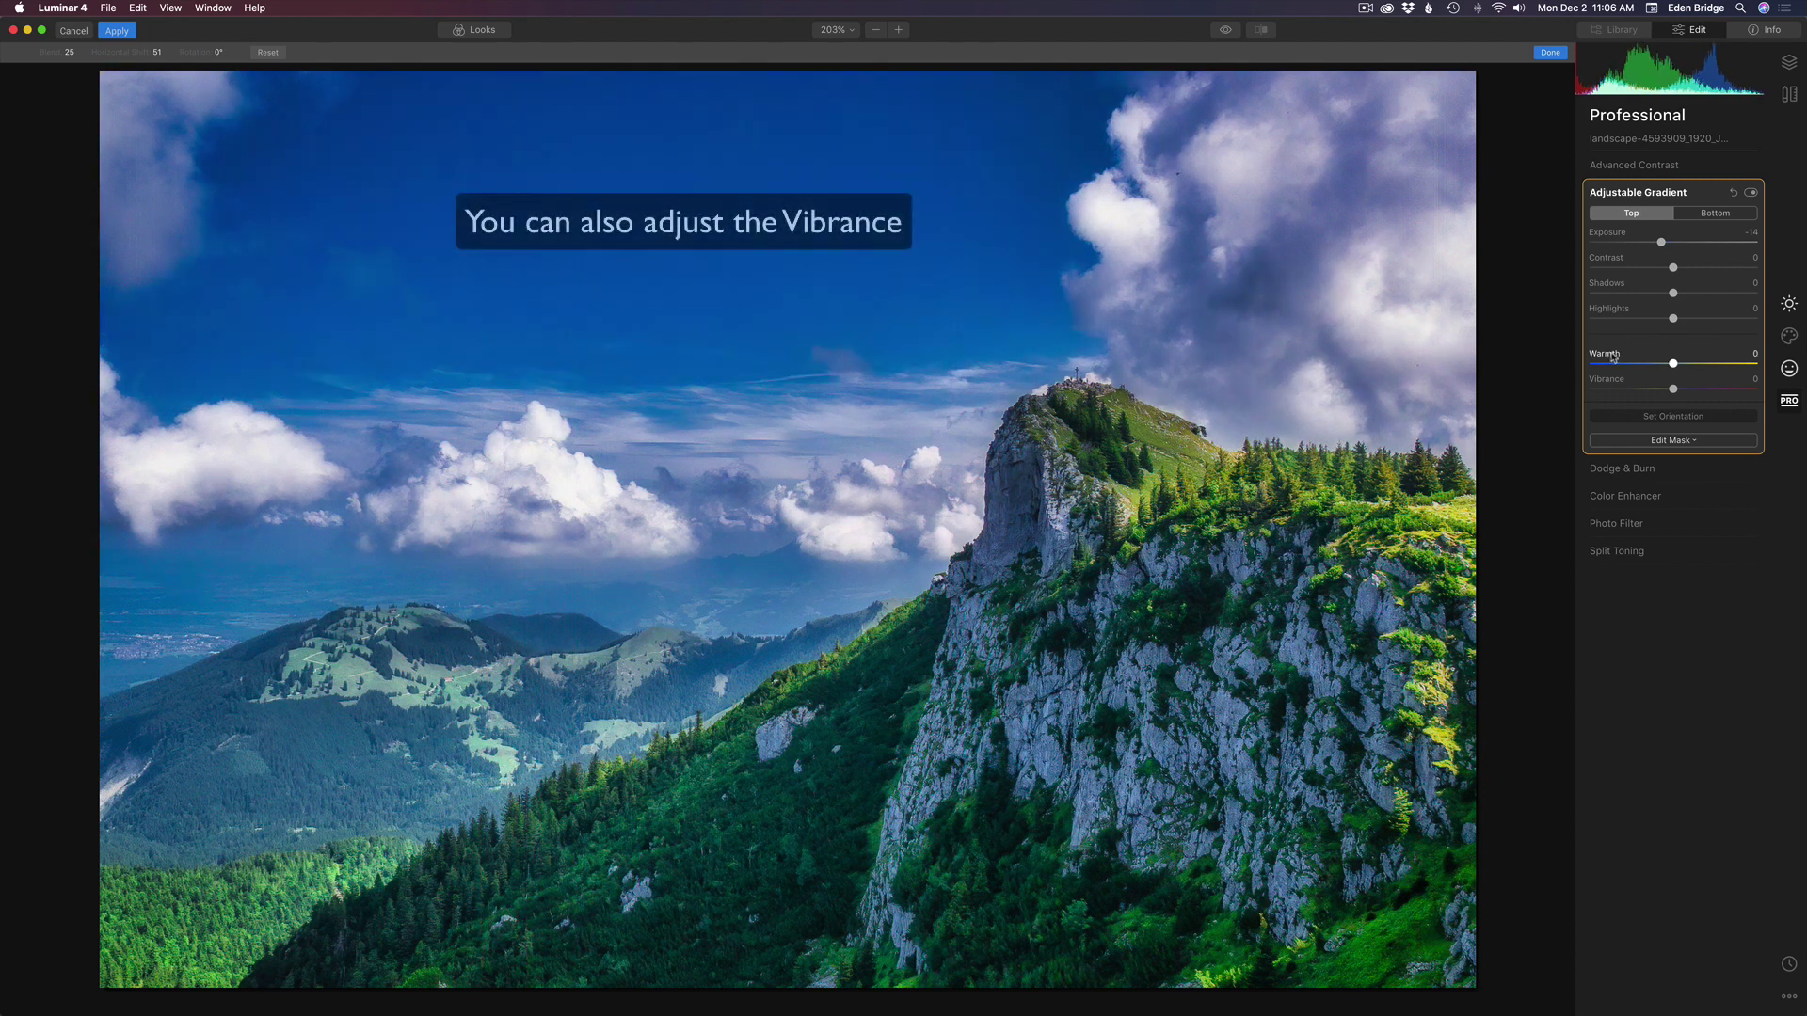
left_click(1714, 216)
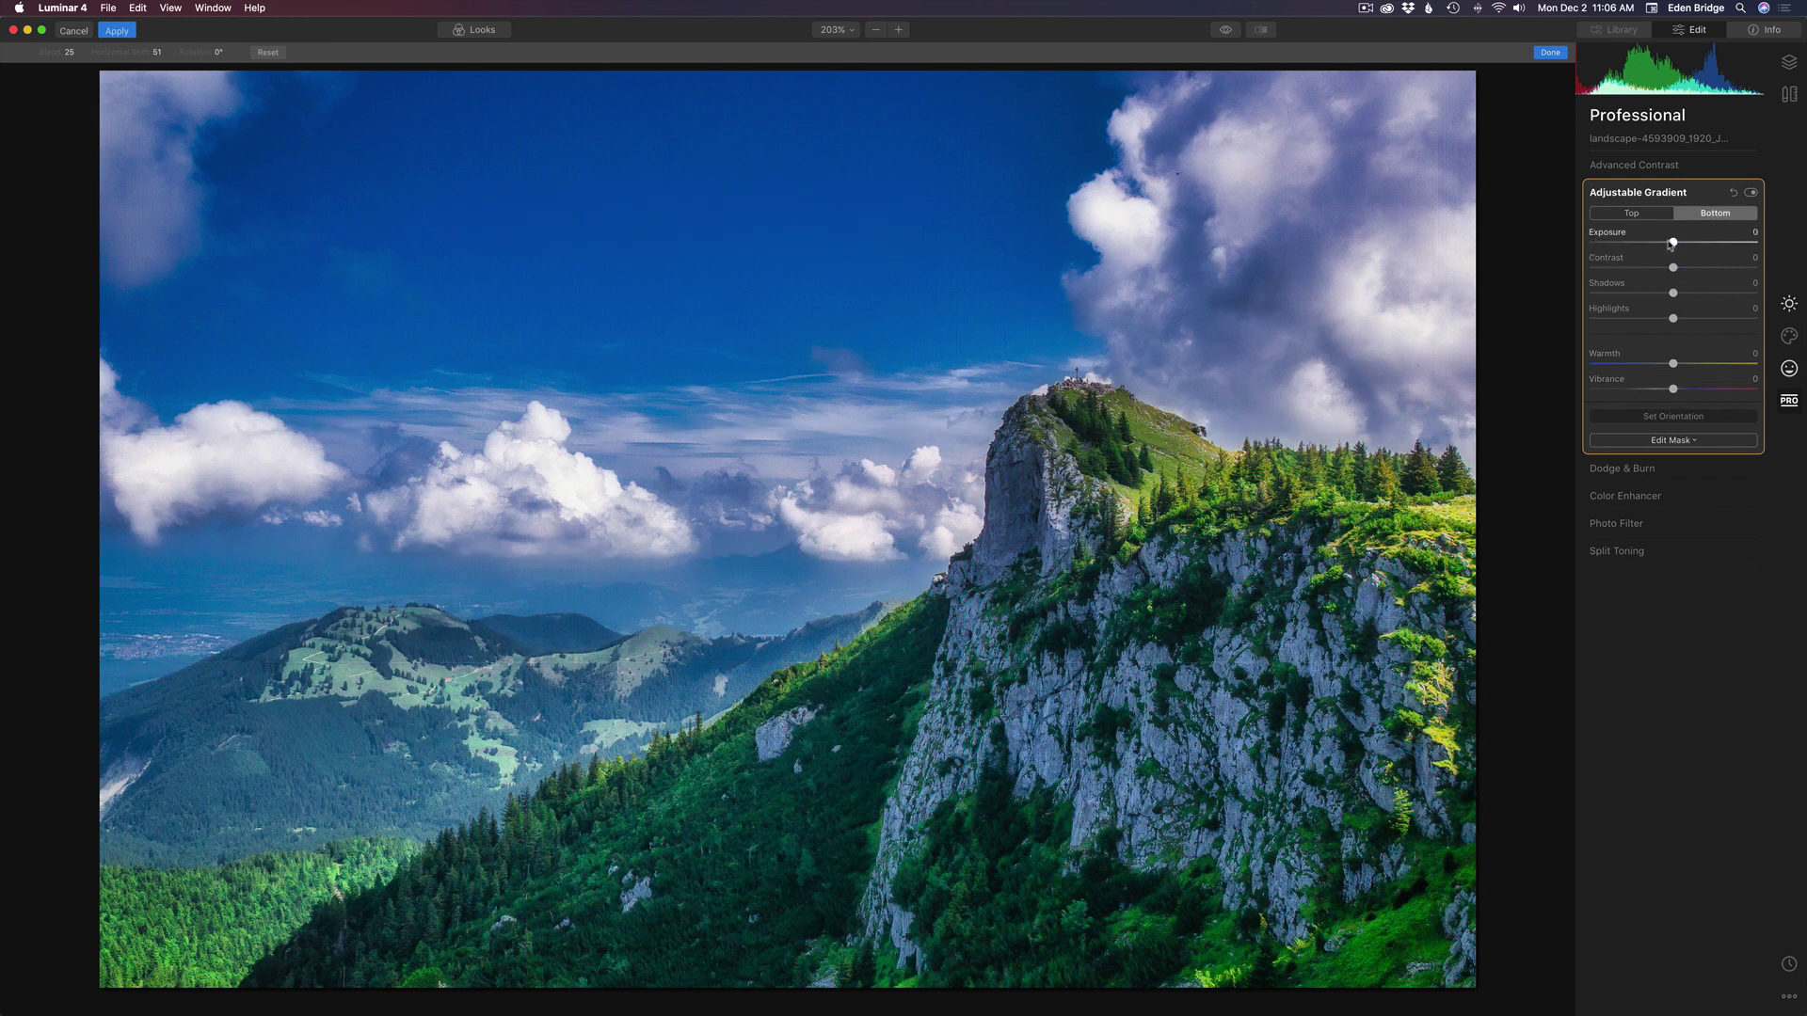
mouse_move(1673, 243)
left_mouse_down()
mouse_move(1691, 245)
mouse_move(1667, 244)
left_mouse_up()
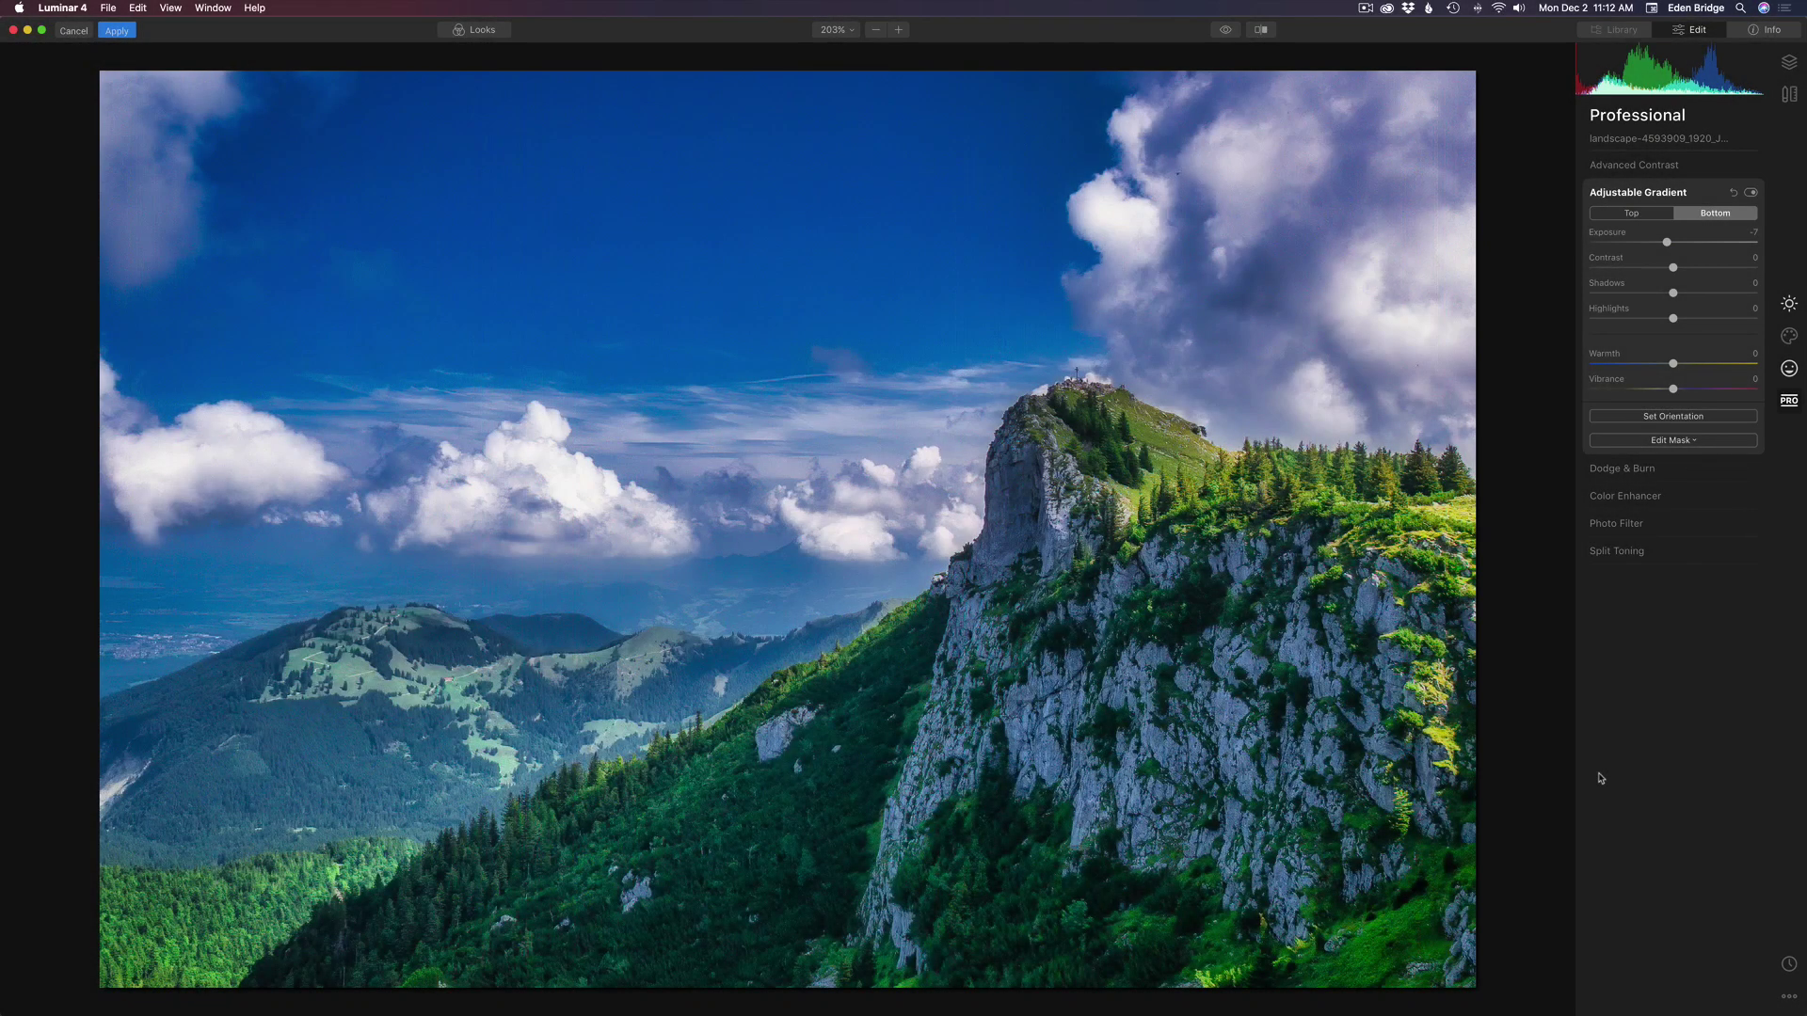
Show the Luminar Looks and browse through the available looks collections.
left_click(487, 33)
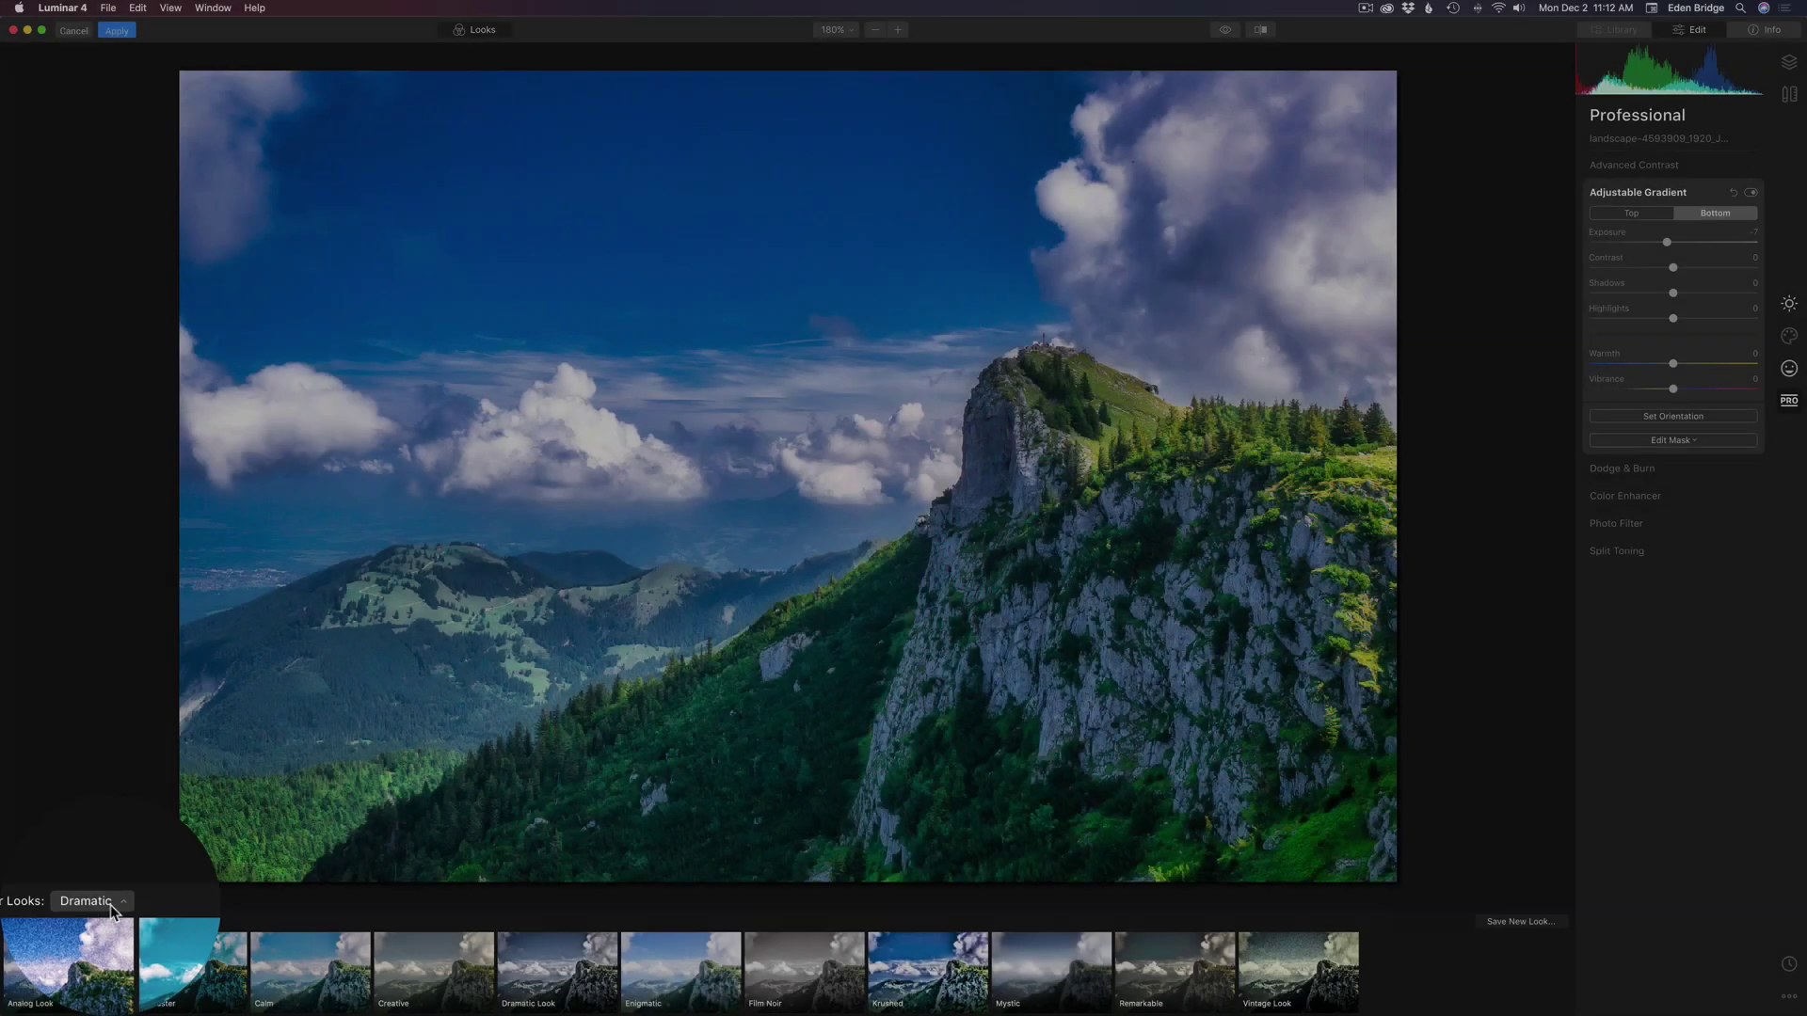
left_click(109, 922)
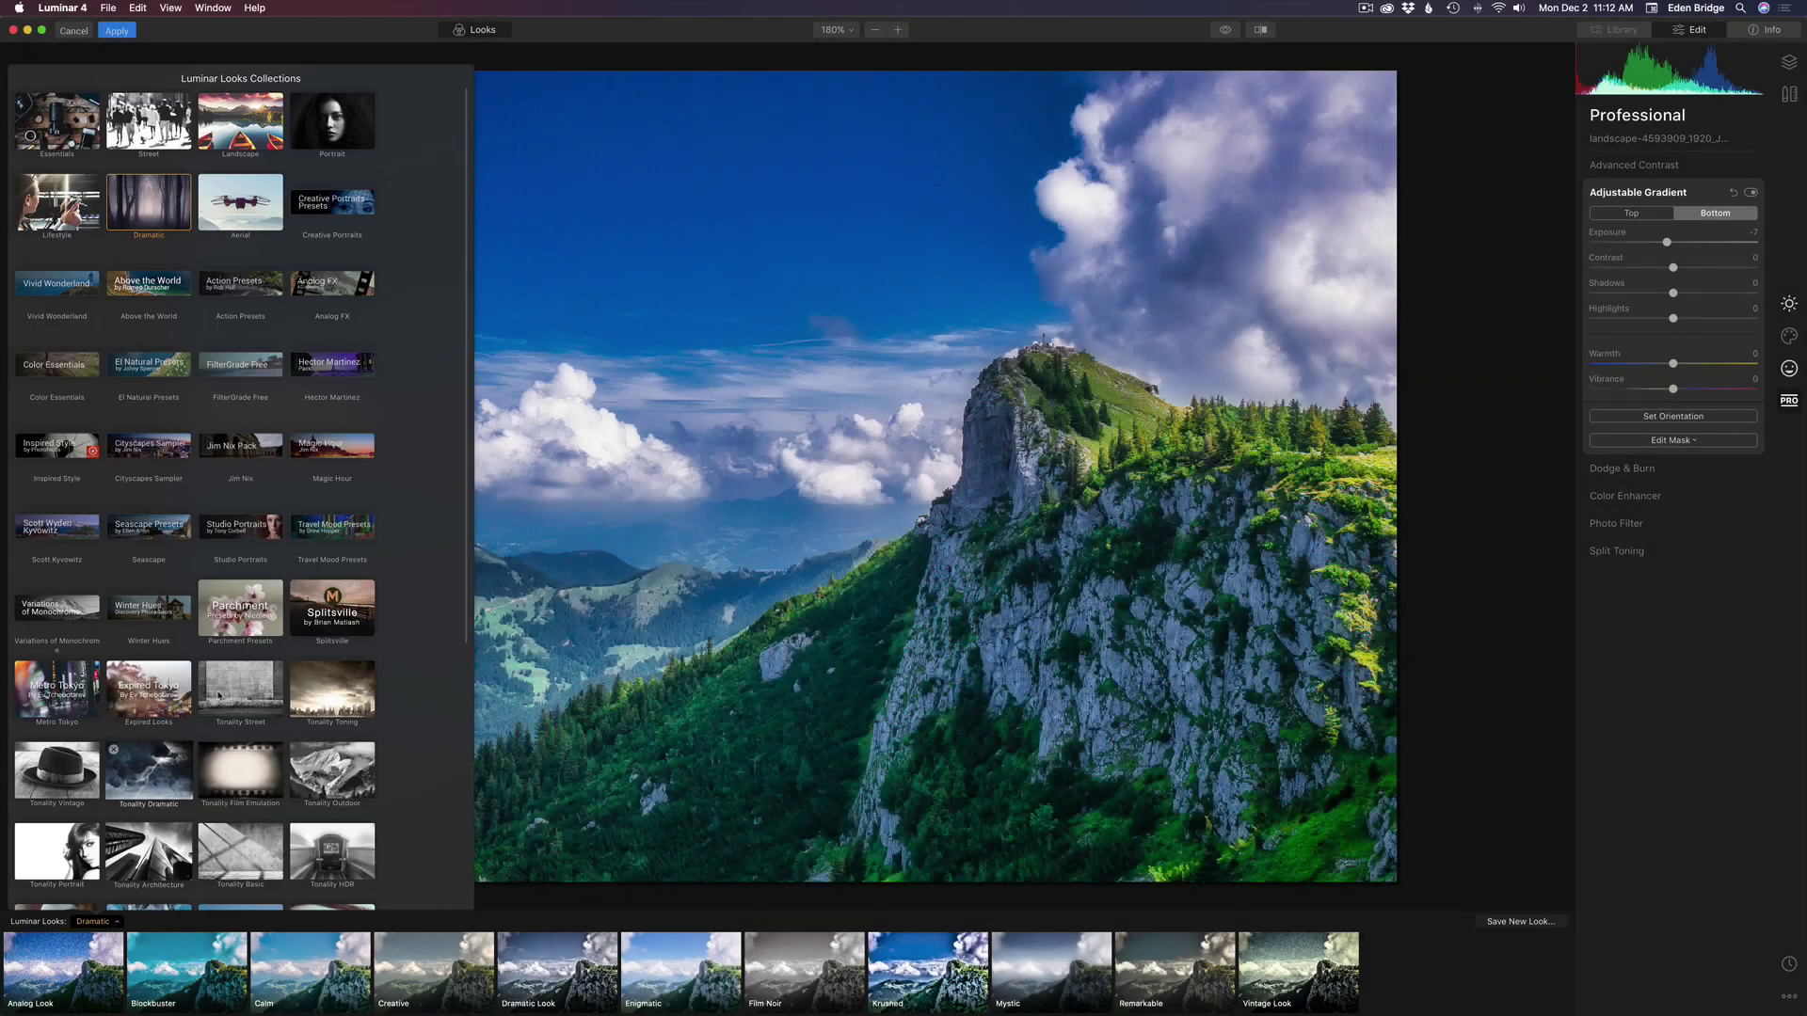
scroll(275, 409, "down", 5)
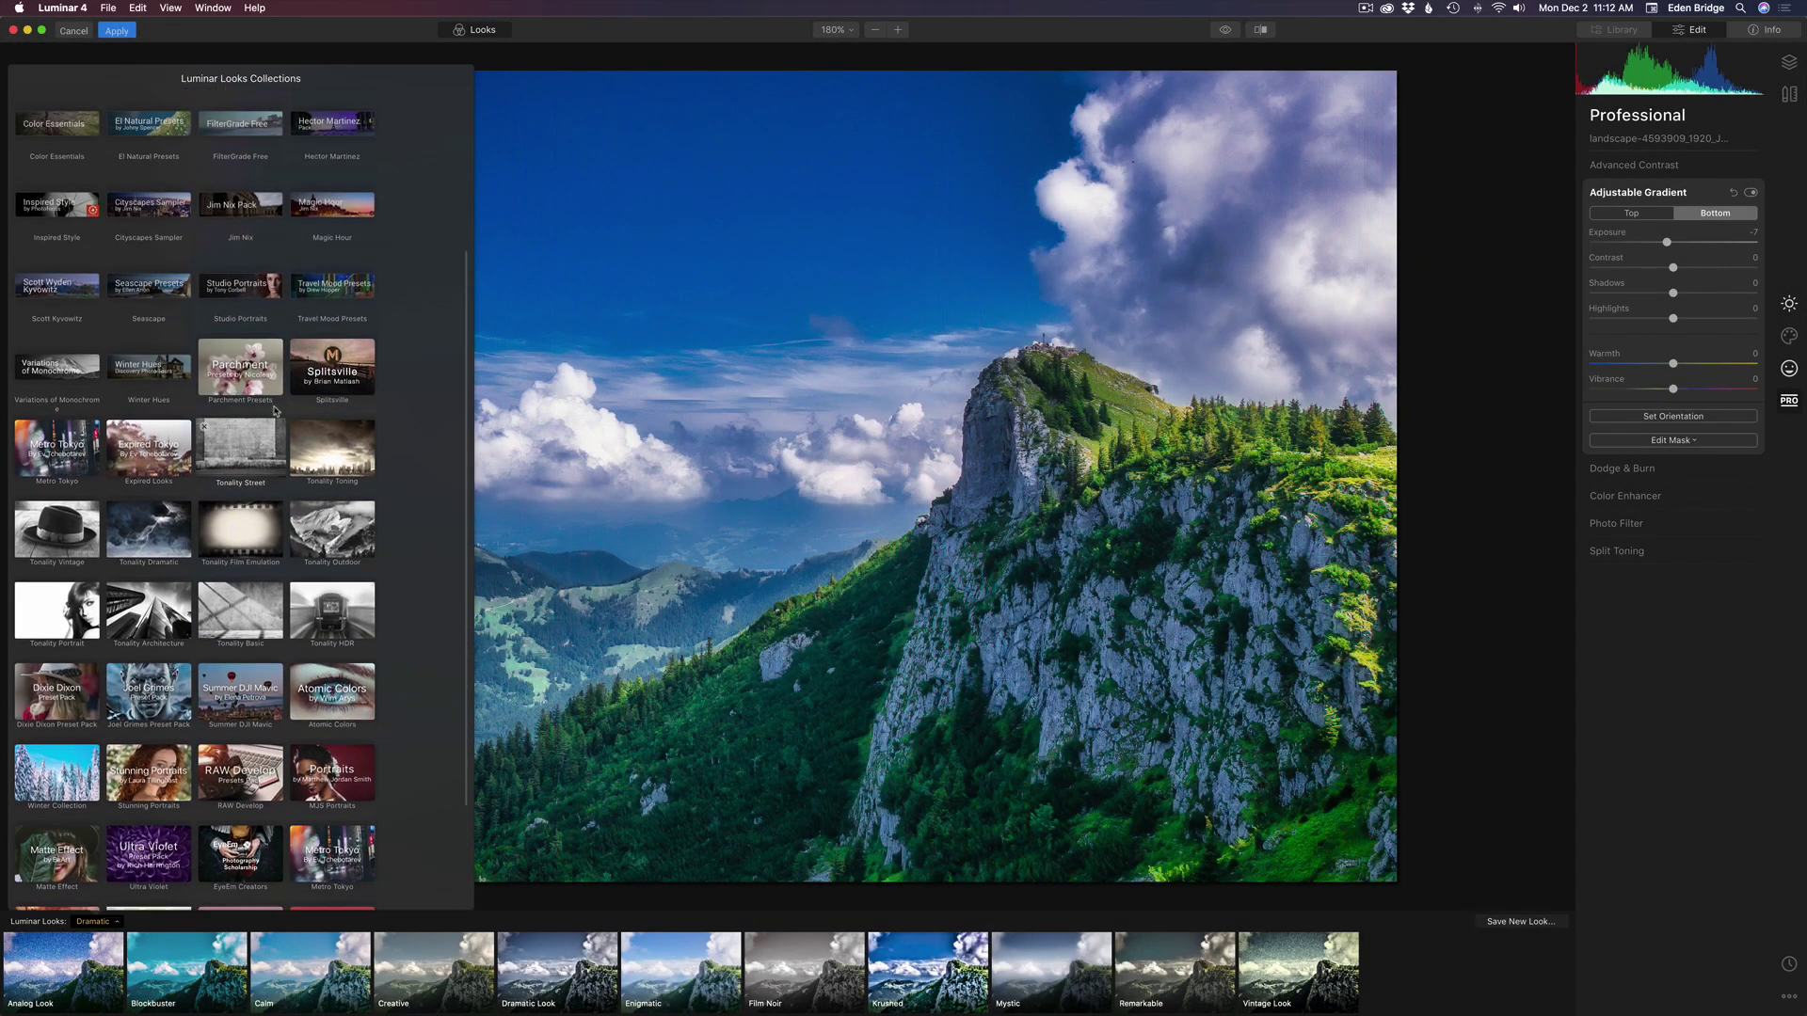
scroll(275, 411, "up", 4)
scroll(275, 412, "down", 2)
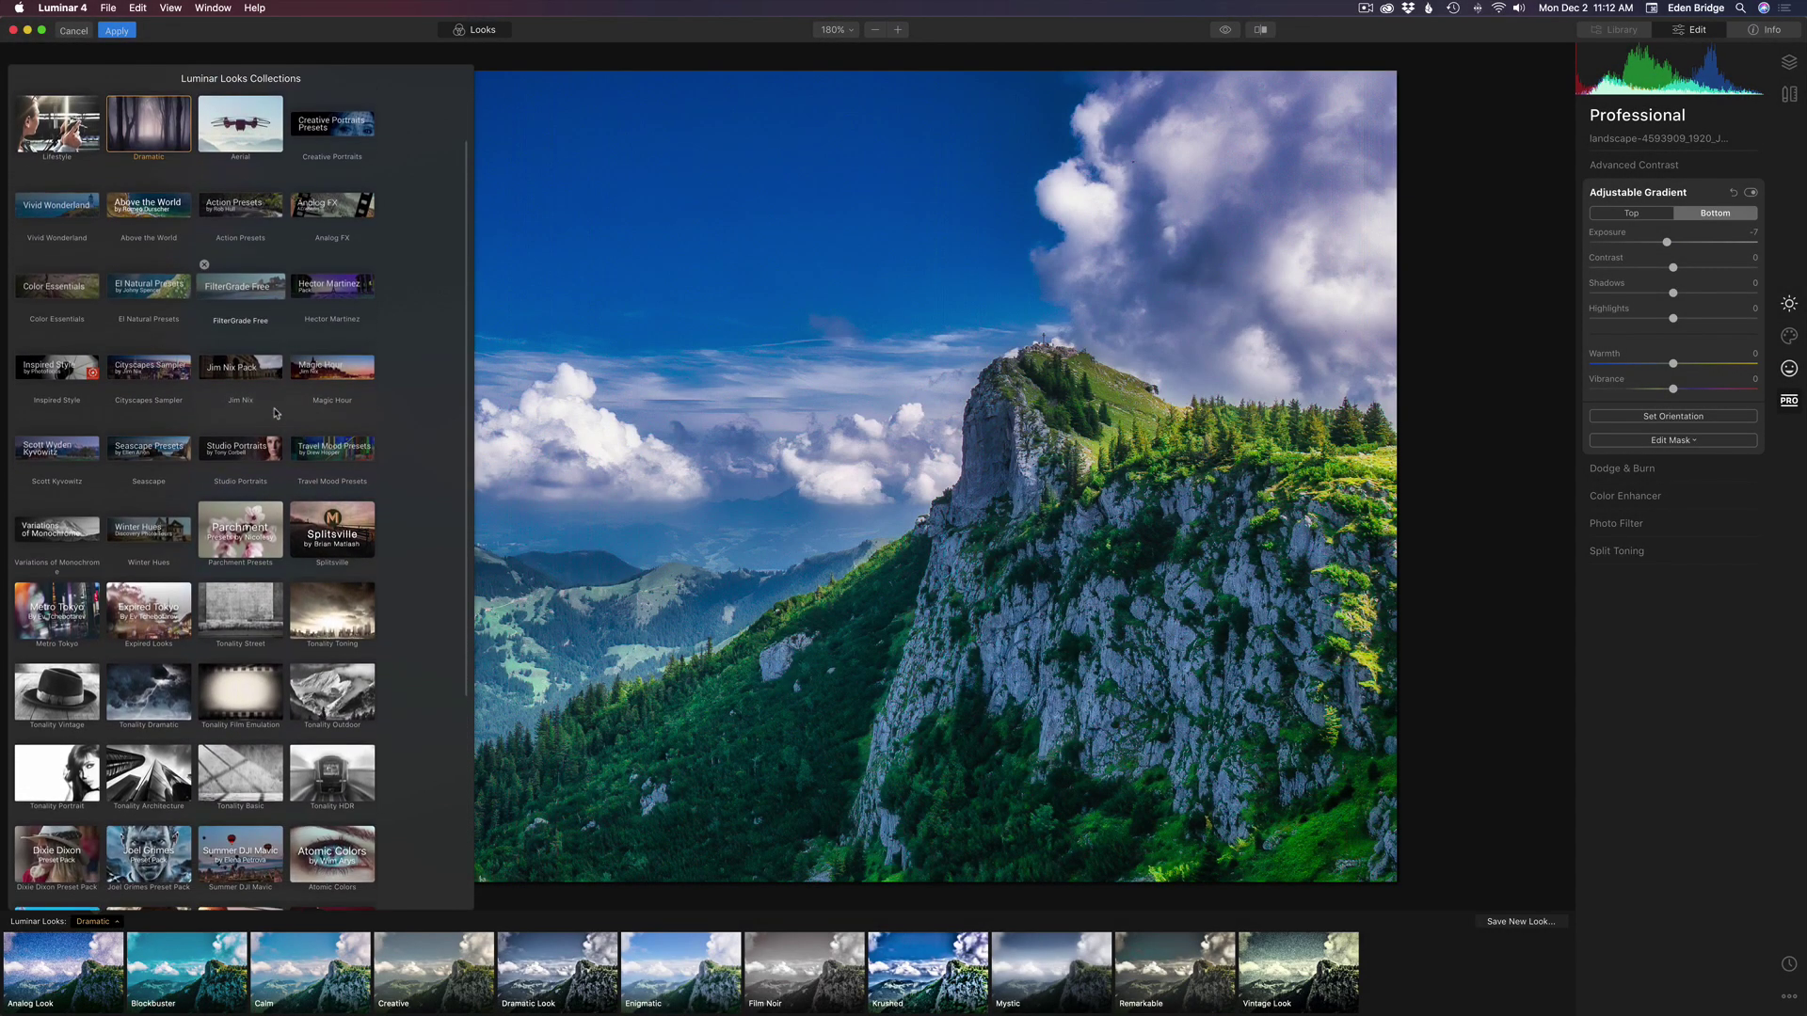
scroll(277, 414, "up", 3)
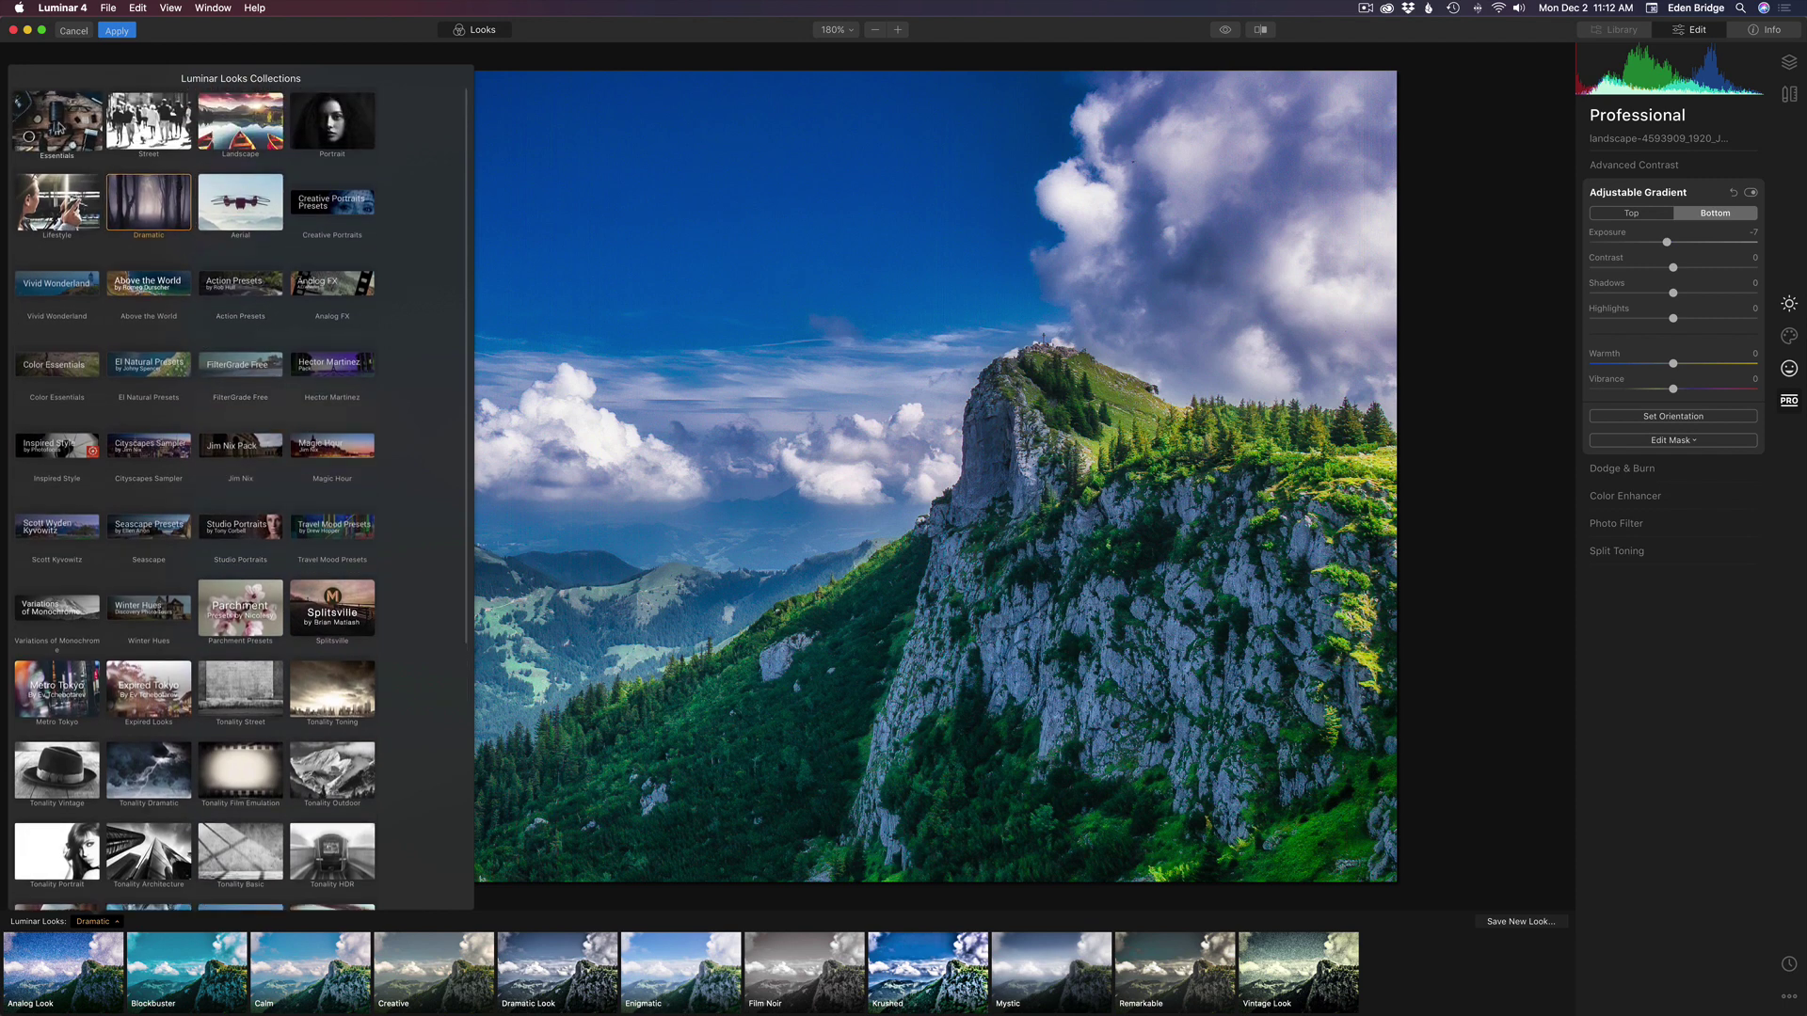
Show the looks of the Essentials collection and switch back to the Dramatic collection.
left_click(58, 127)
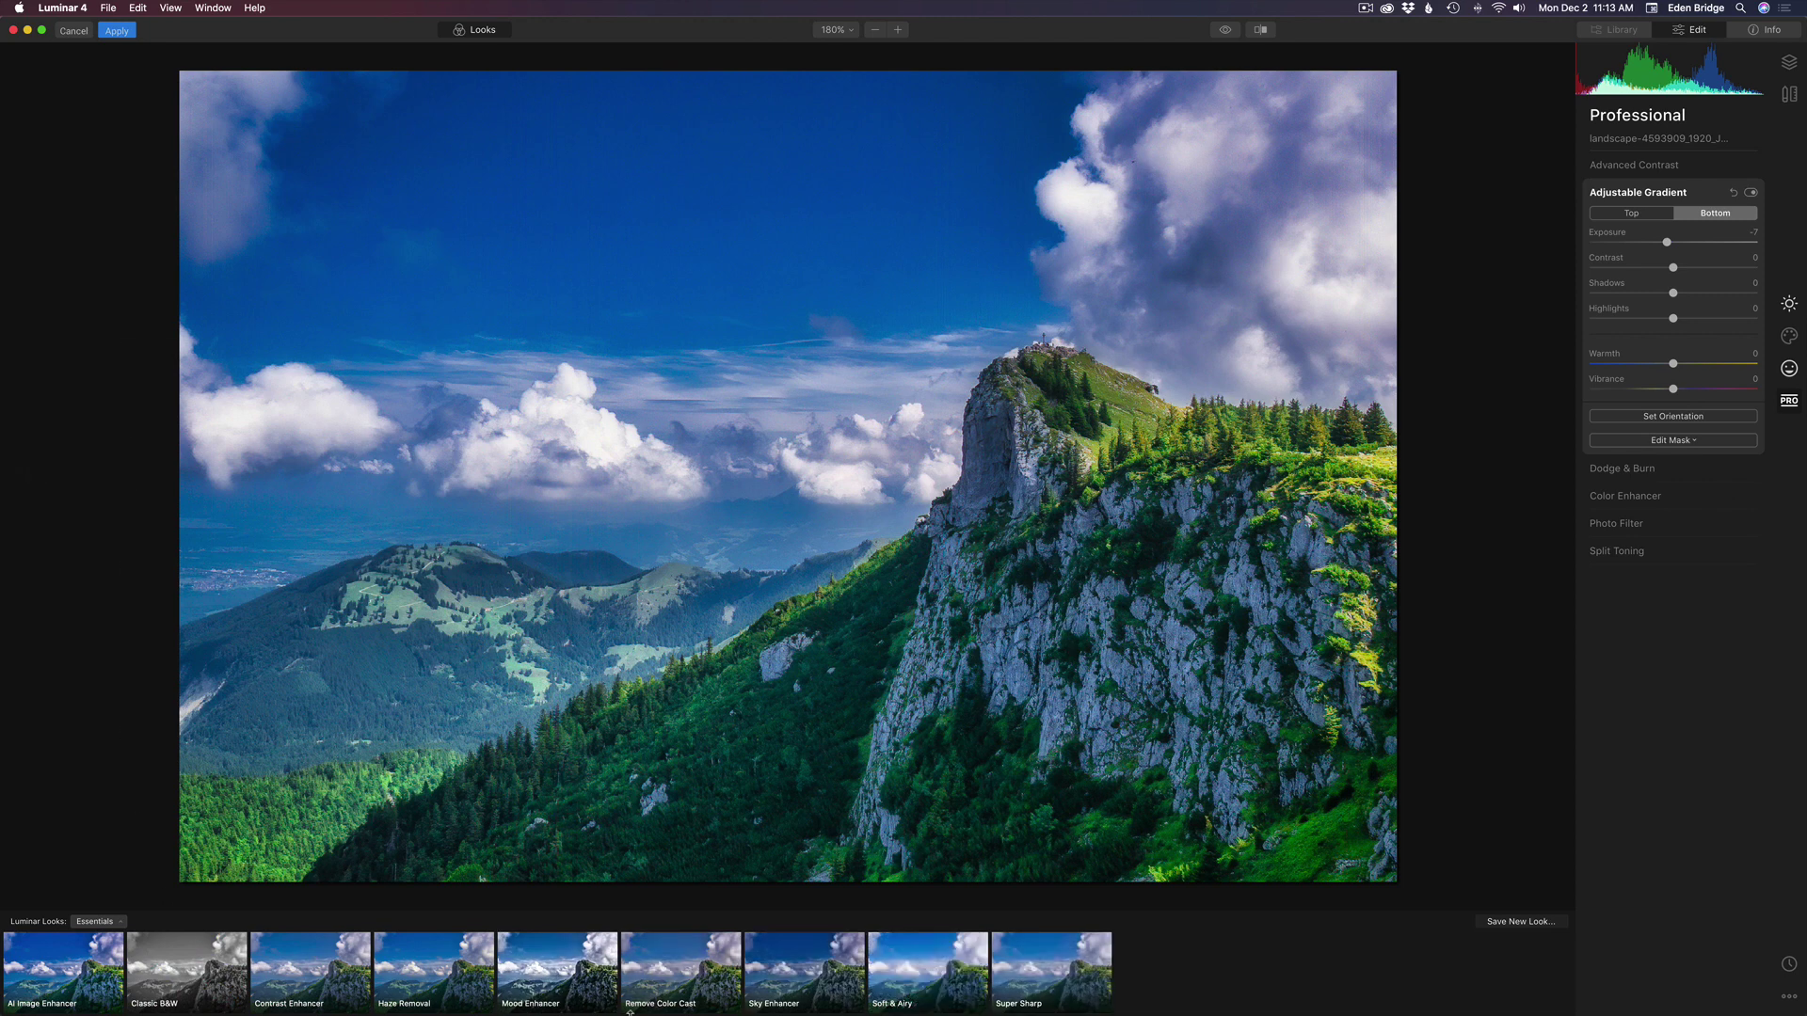
left_click(113, 924)
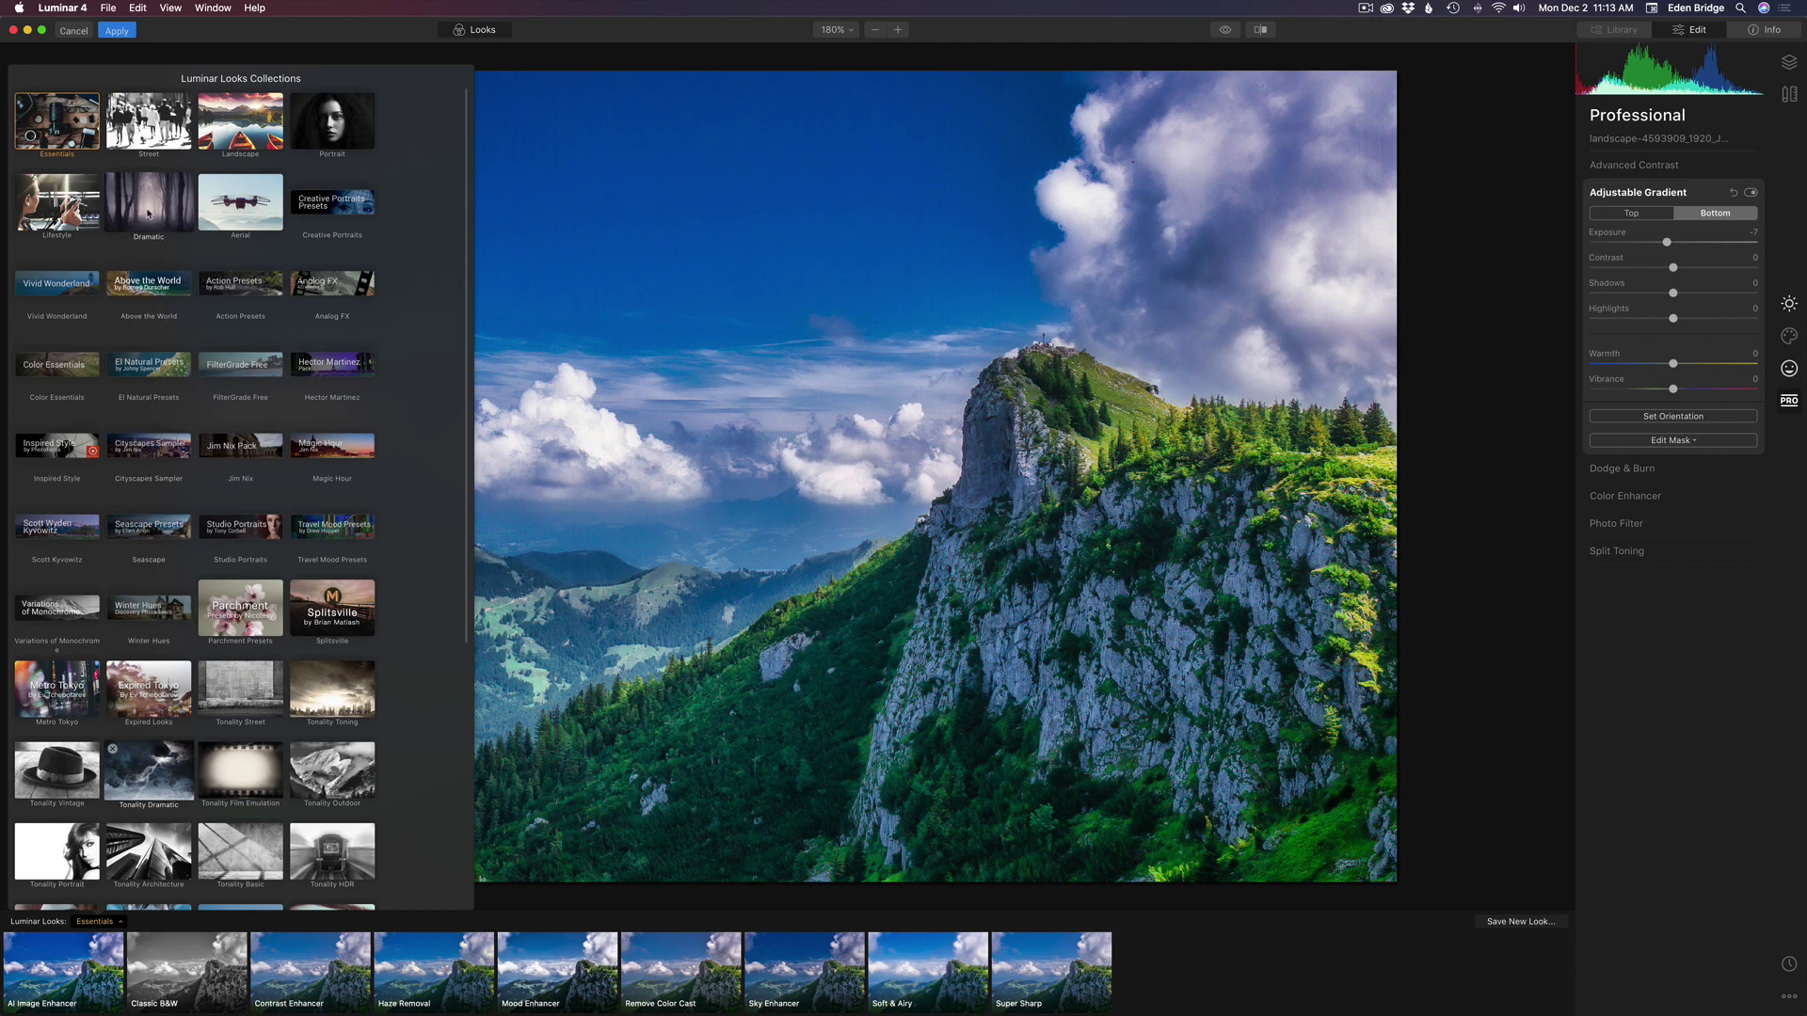
left_click(148, 214)
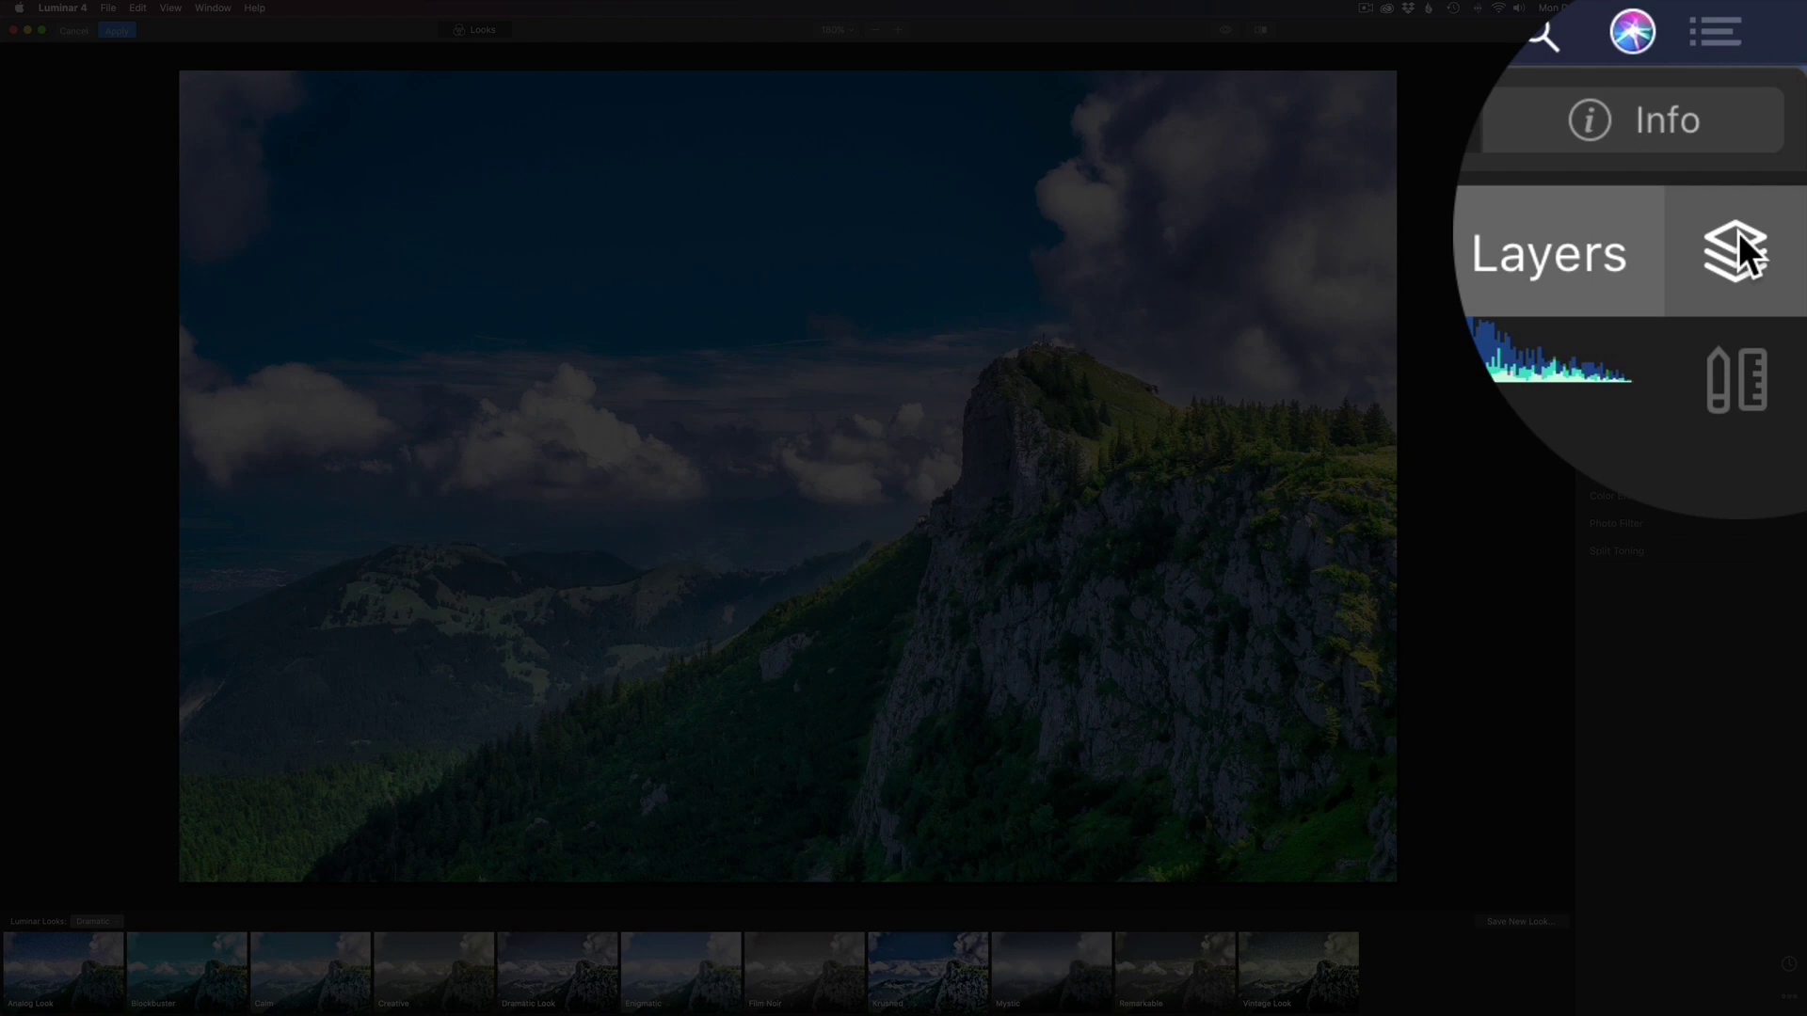
Add a new adjustment layer above the mountain photo.
left_click(1790, 62)
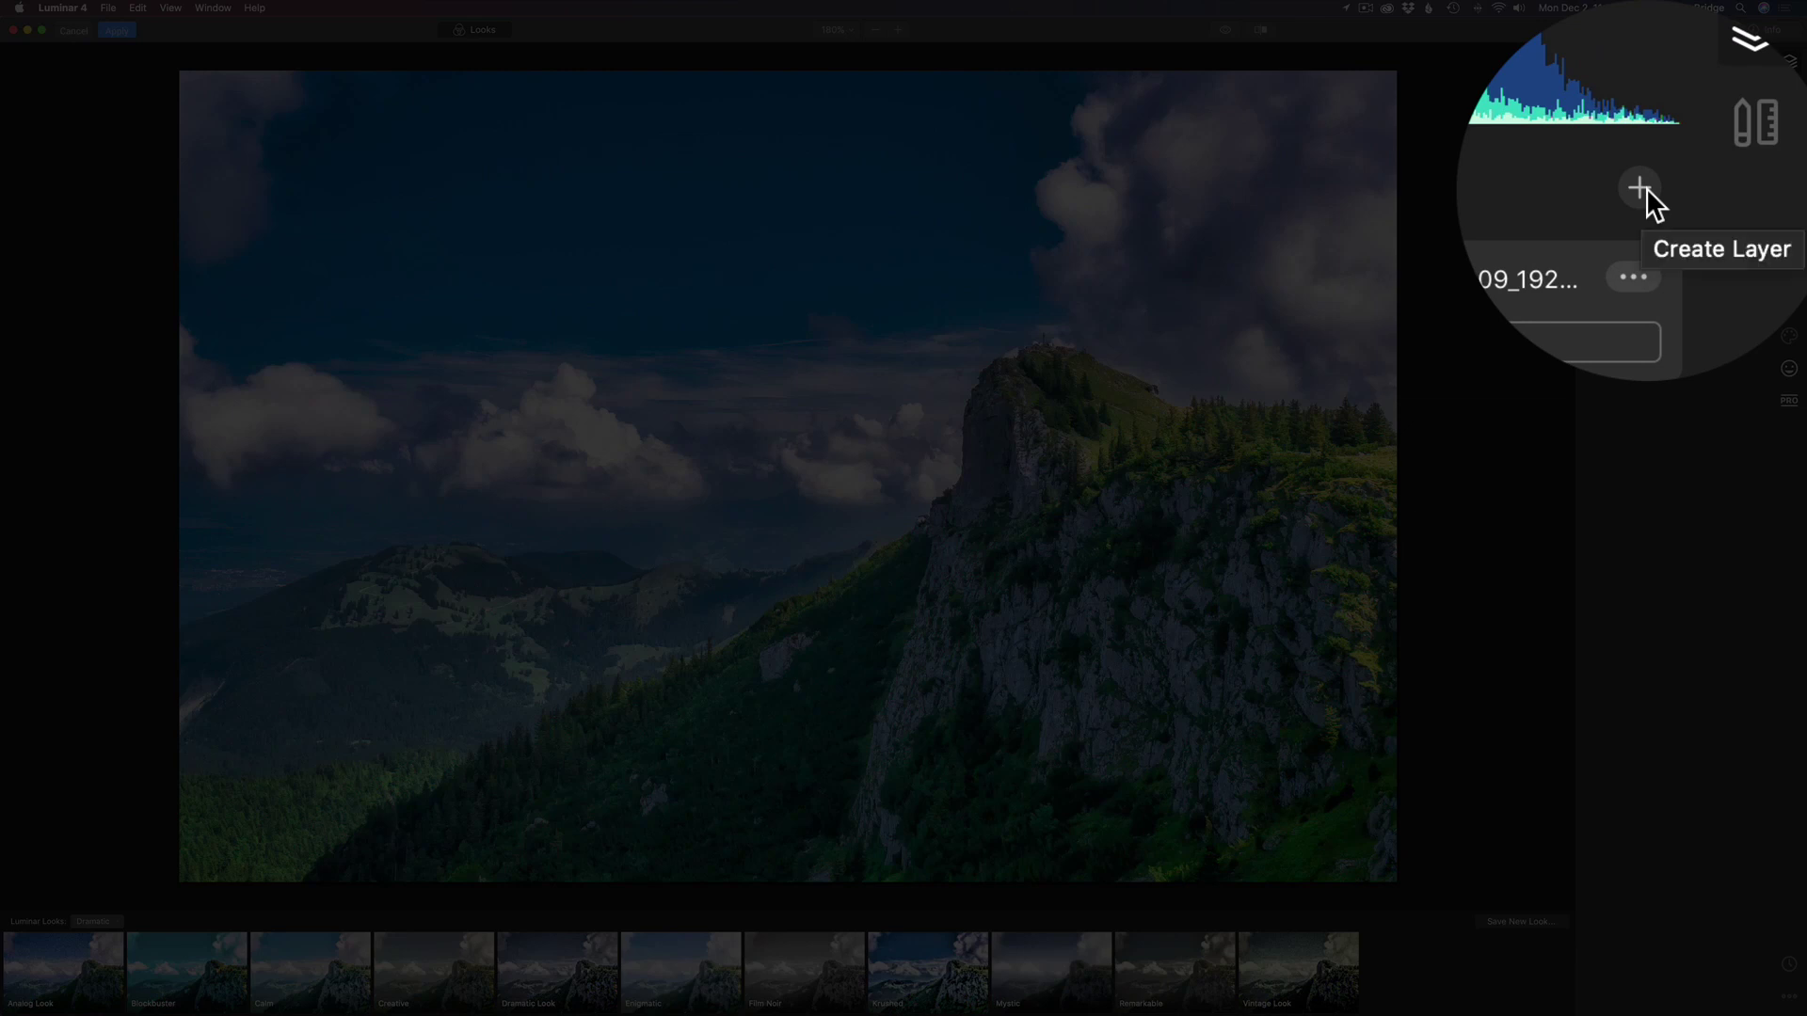
left_click(1643, 188)
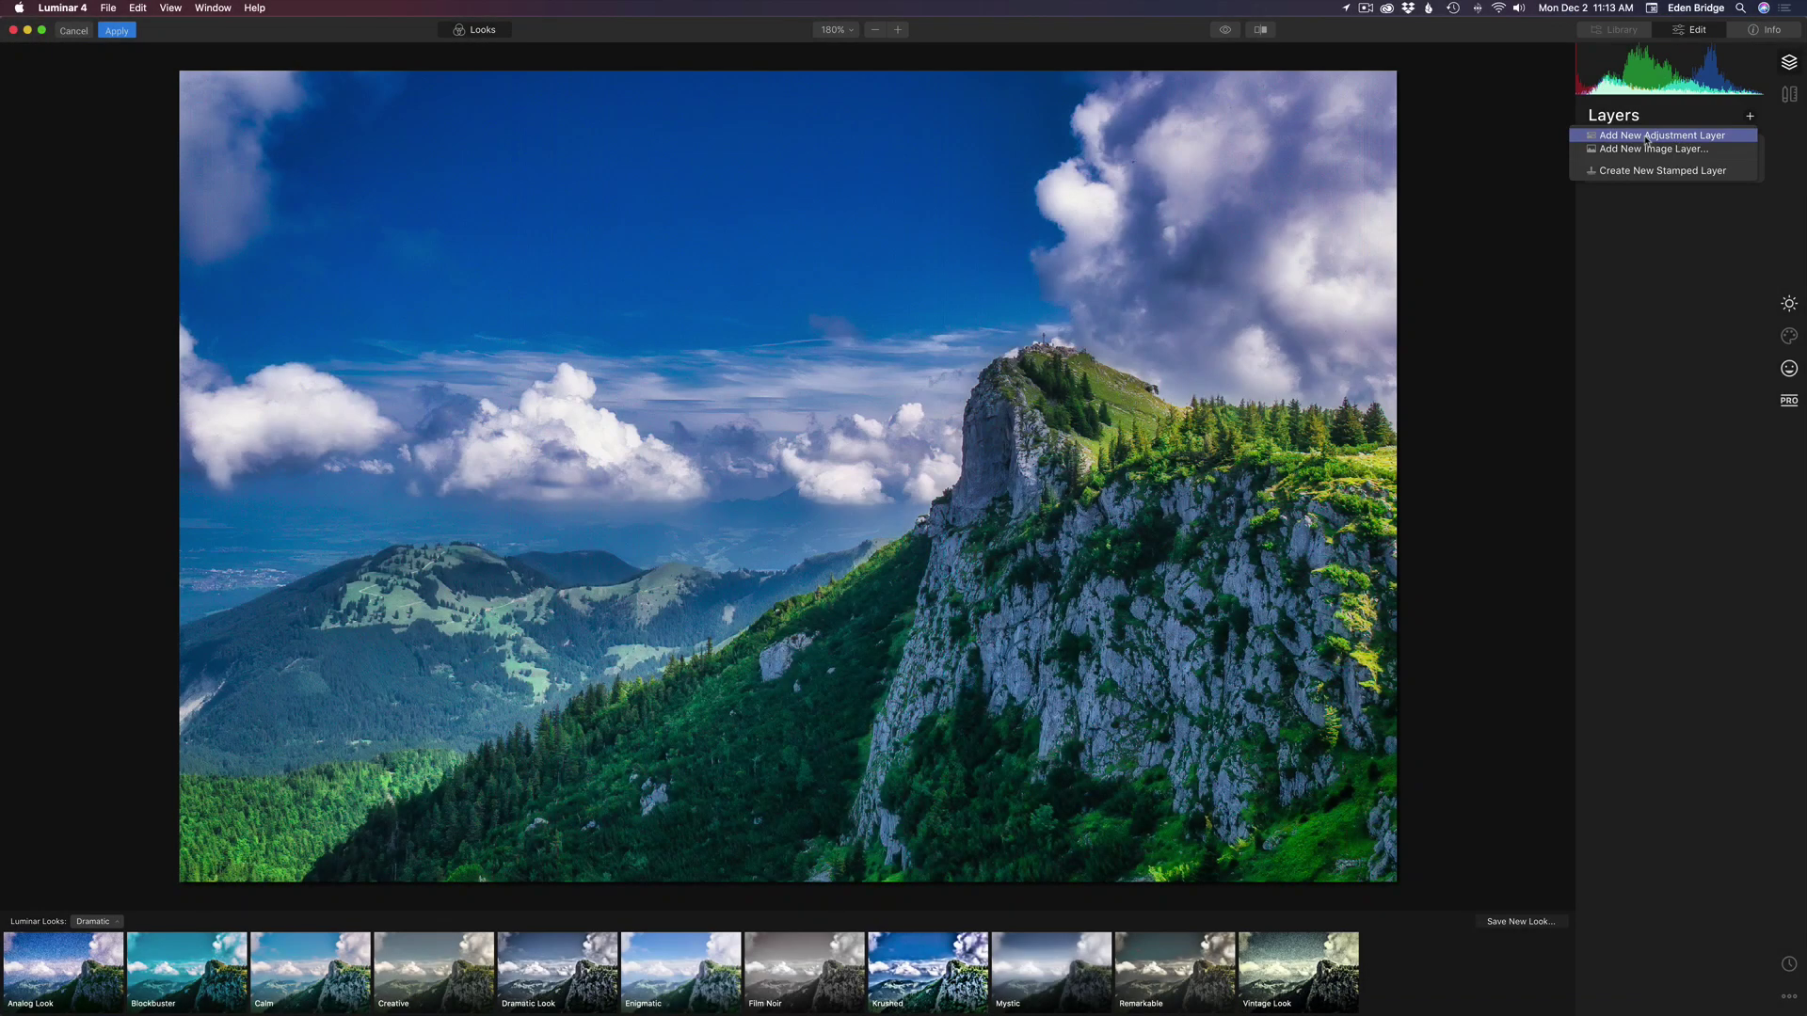
left_click(1646, 137)
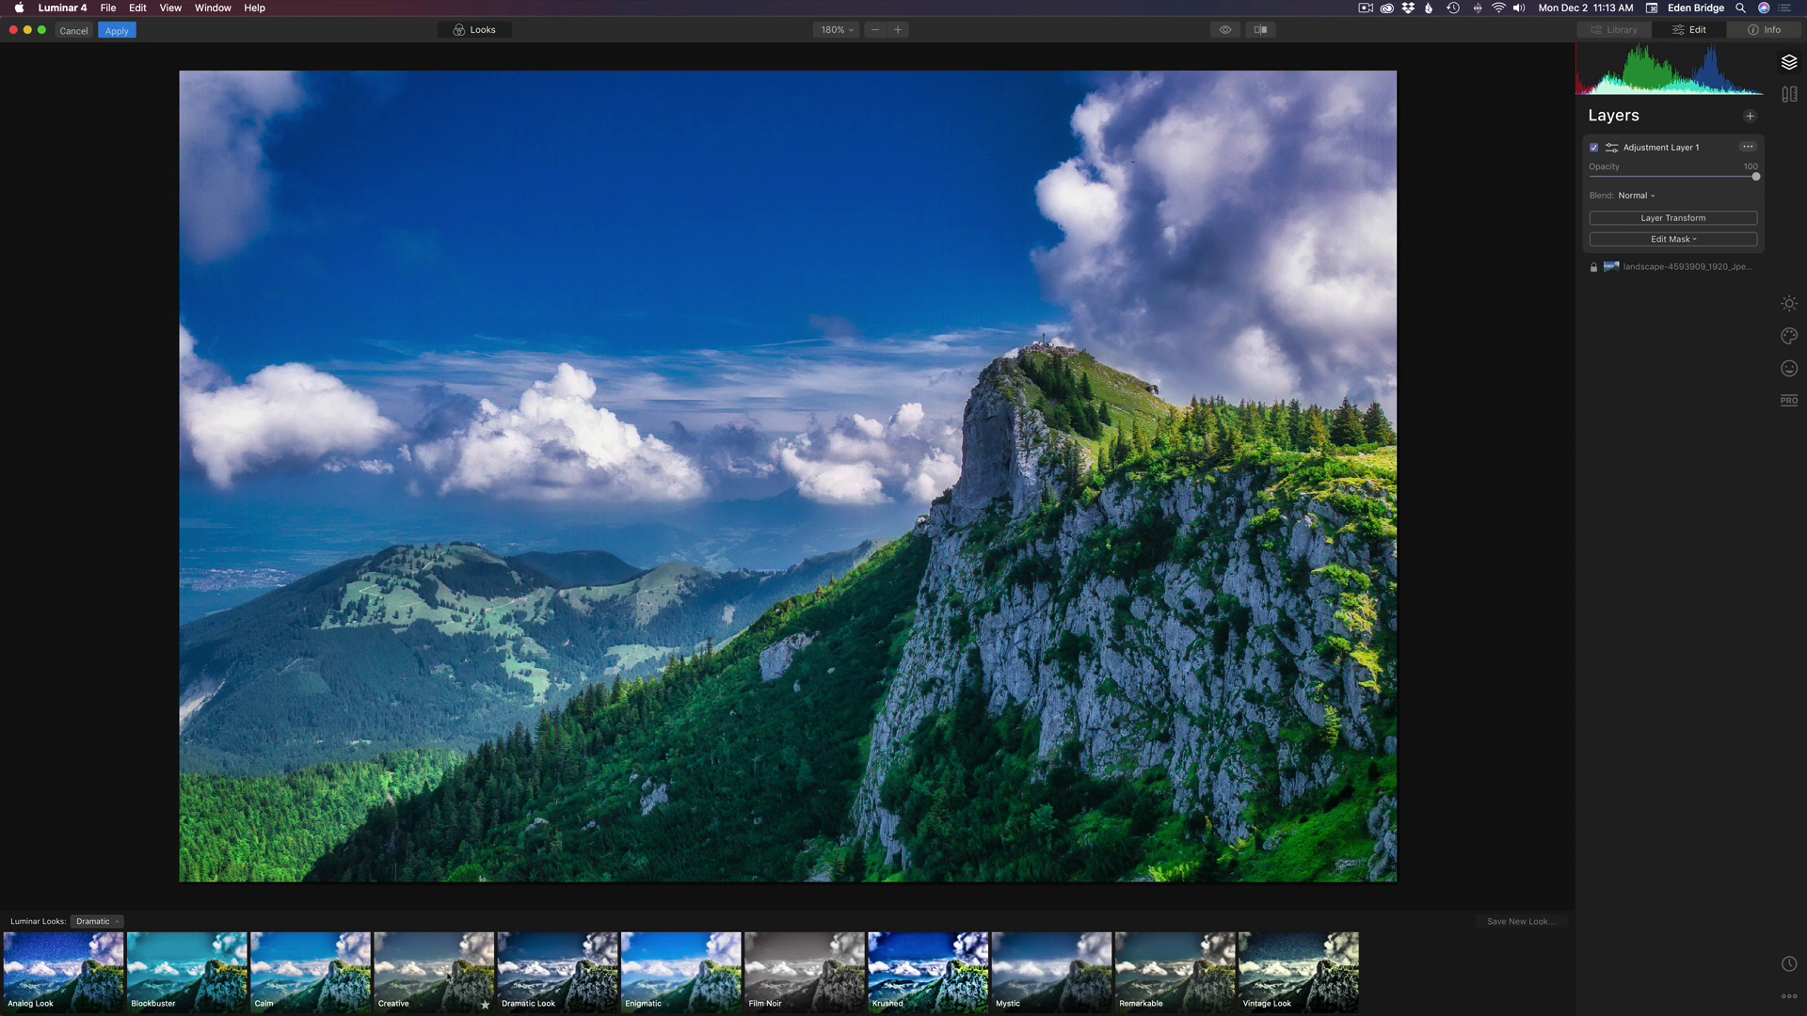
Apply the Dramatic Look to the adjustment layer and reduce the look's Amount to slightly under half.
left_click(547, 962)
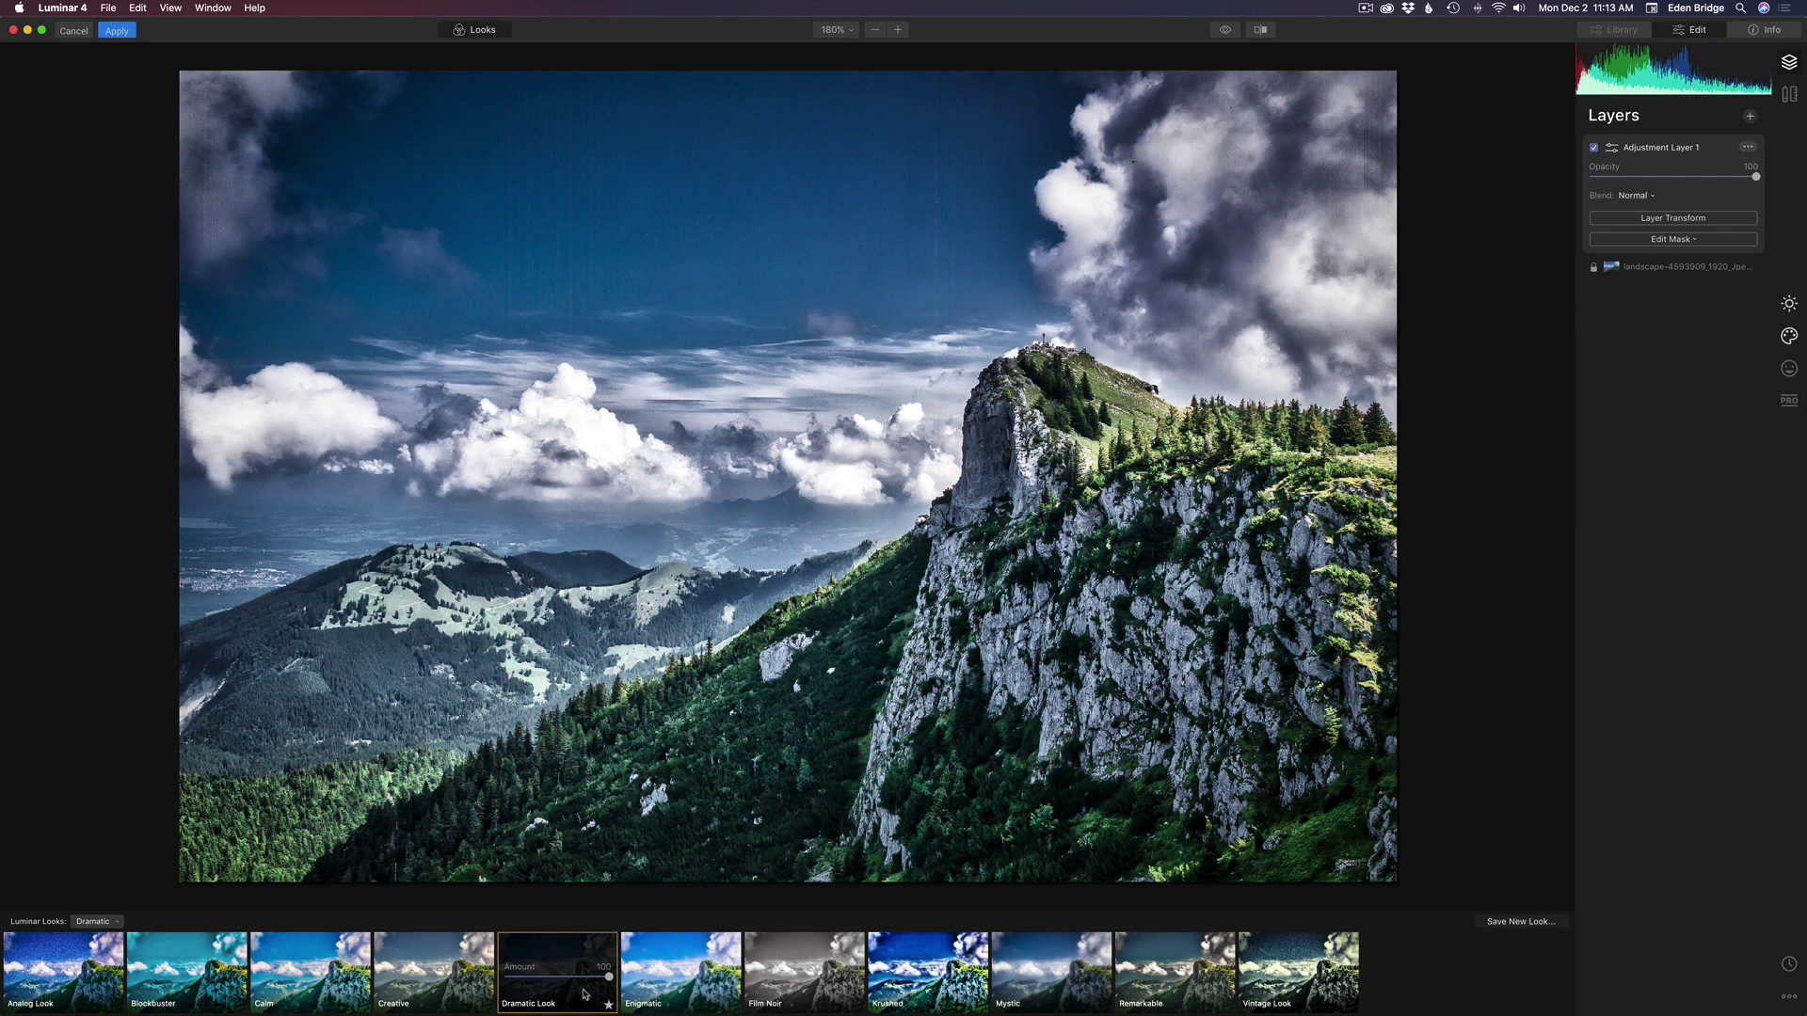
mouse_move(609, 979)
left_mouse_down()
mouse_move(528, 979)
mouse_move(609, 979)
left_mouse_up()
left_click_drag(1755, 178, 1804, 183)
left_click_drag(609, 977, 550, 976)
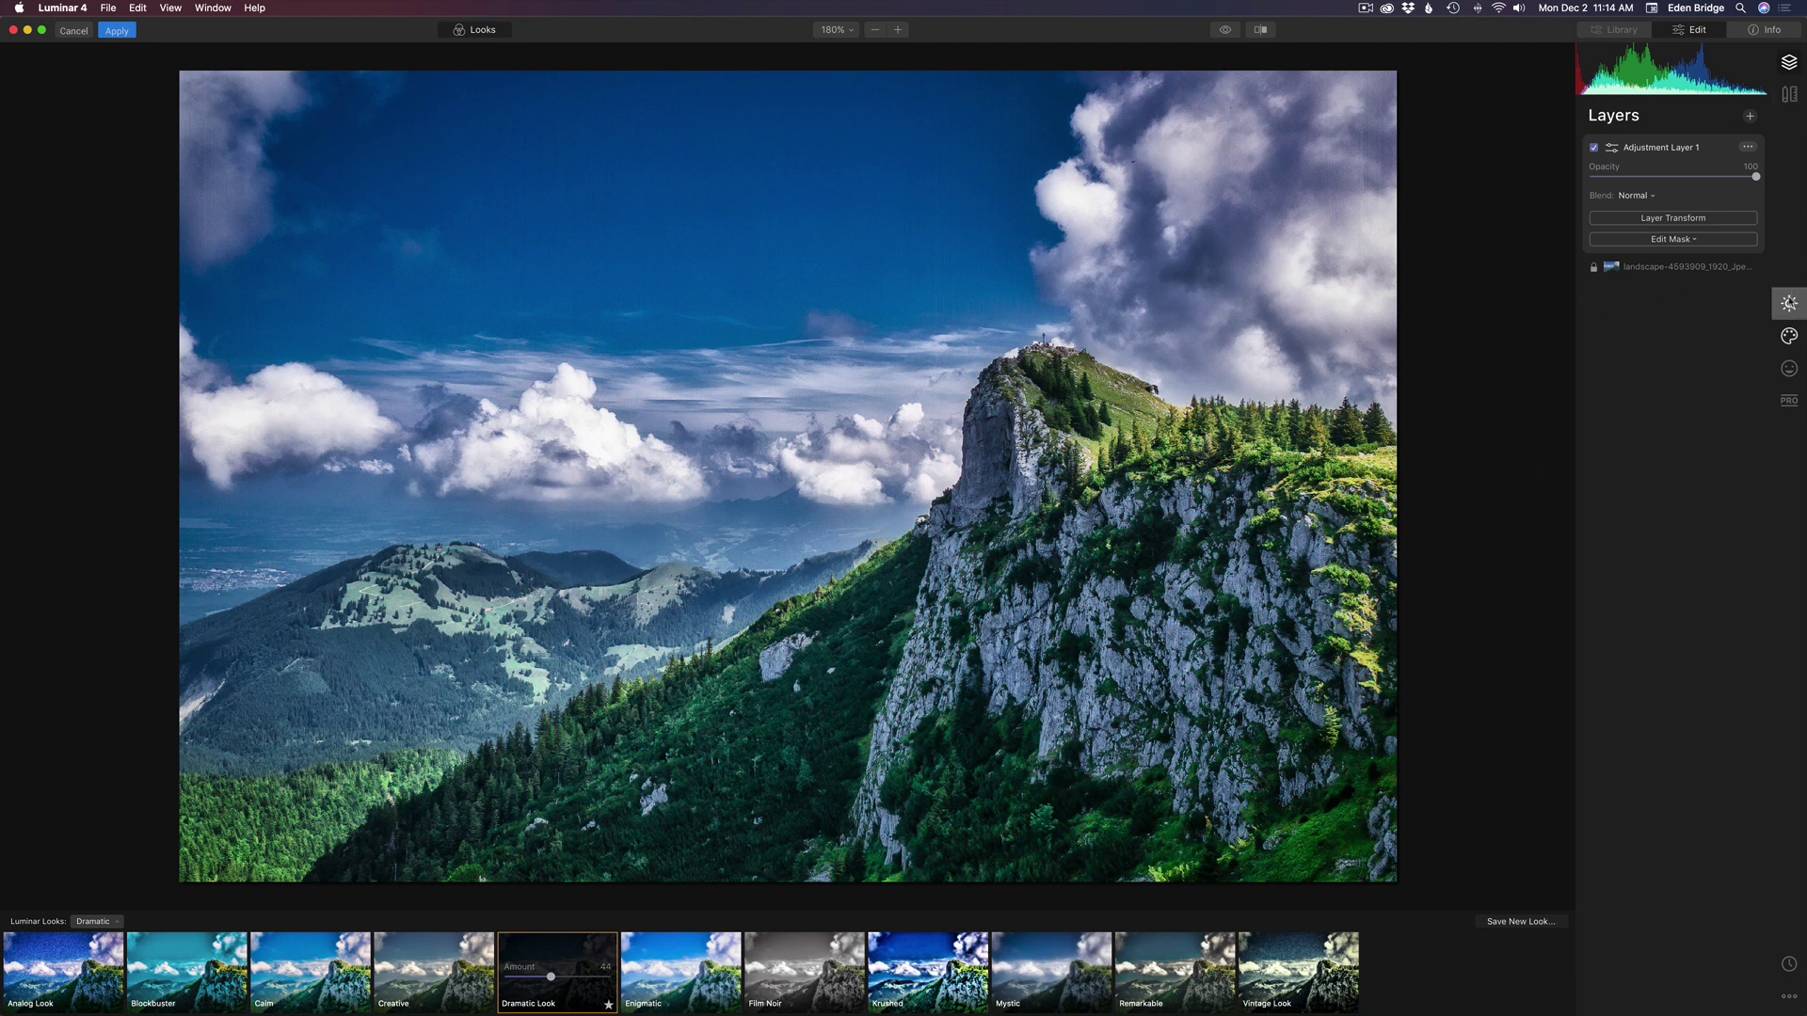
Turn off the Vignette that belongs to the look on the adjustment layer.
left_click(1791, 305)
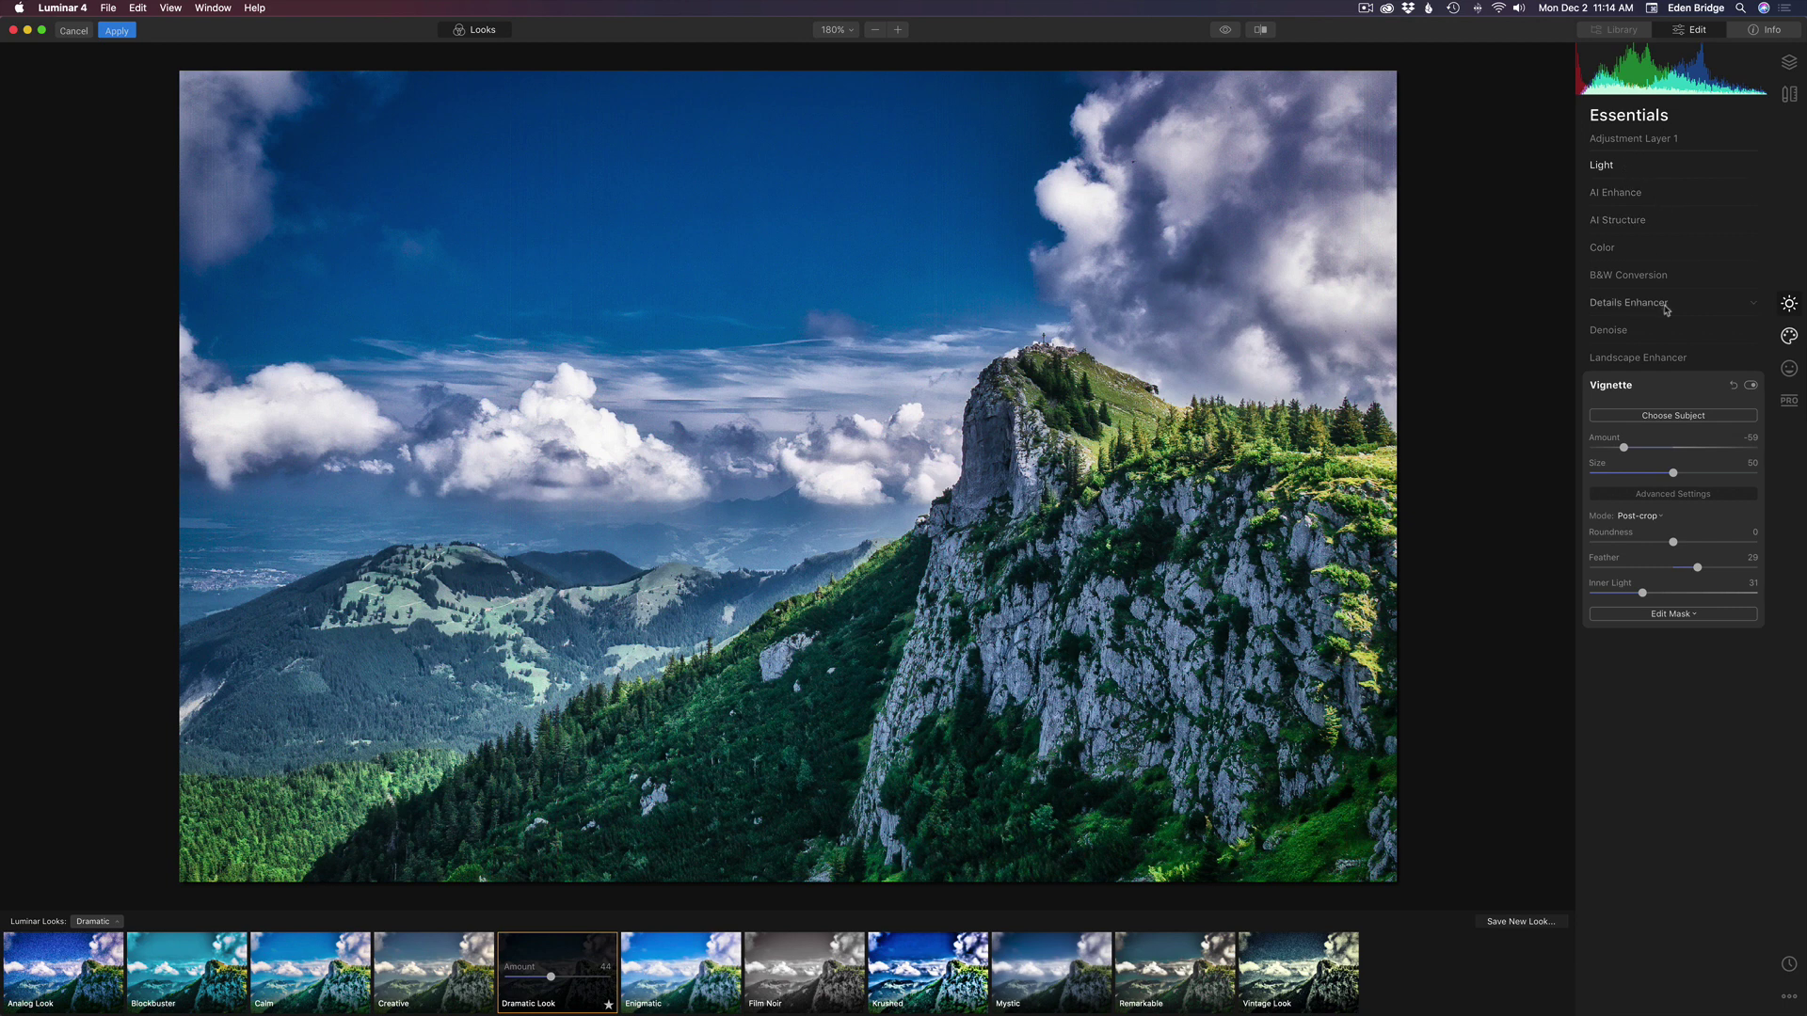
left_click(1751, 386)
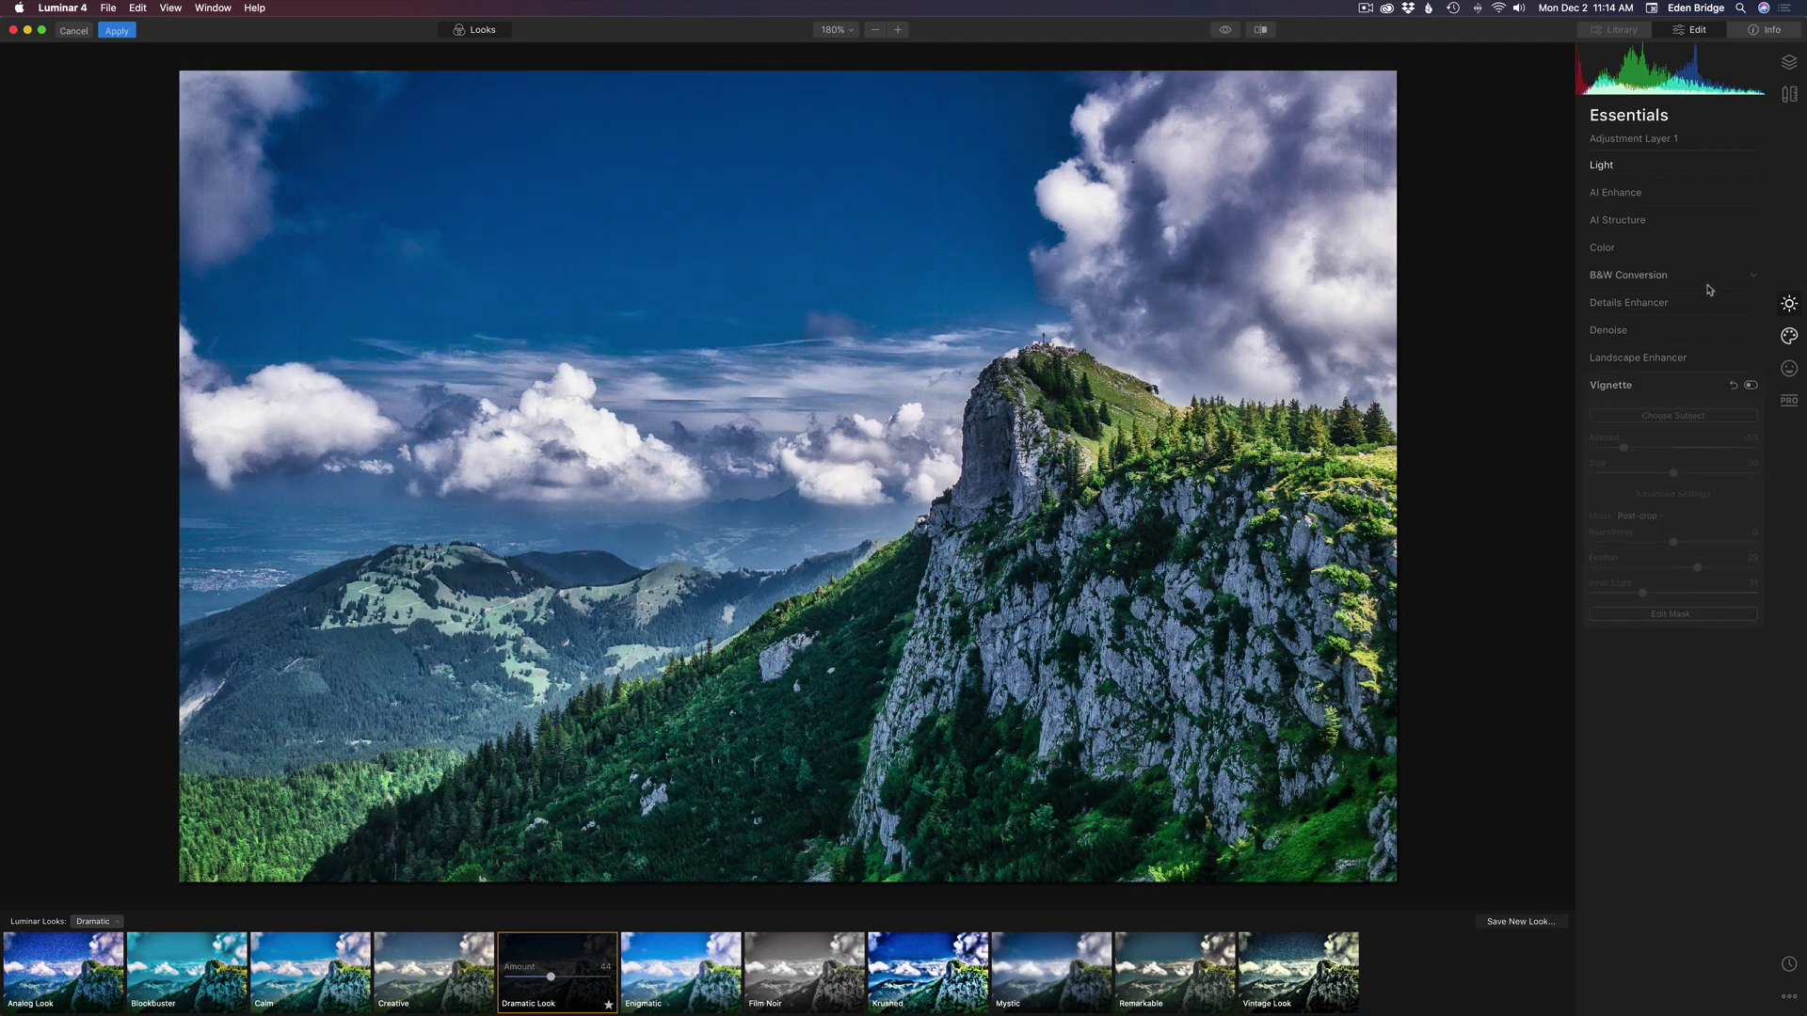
Look through the creative tools used on the adjustment layer and open its Light settings.
left_click(1789, 336)
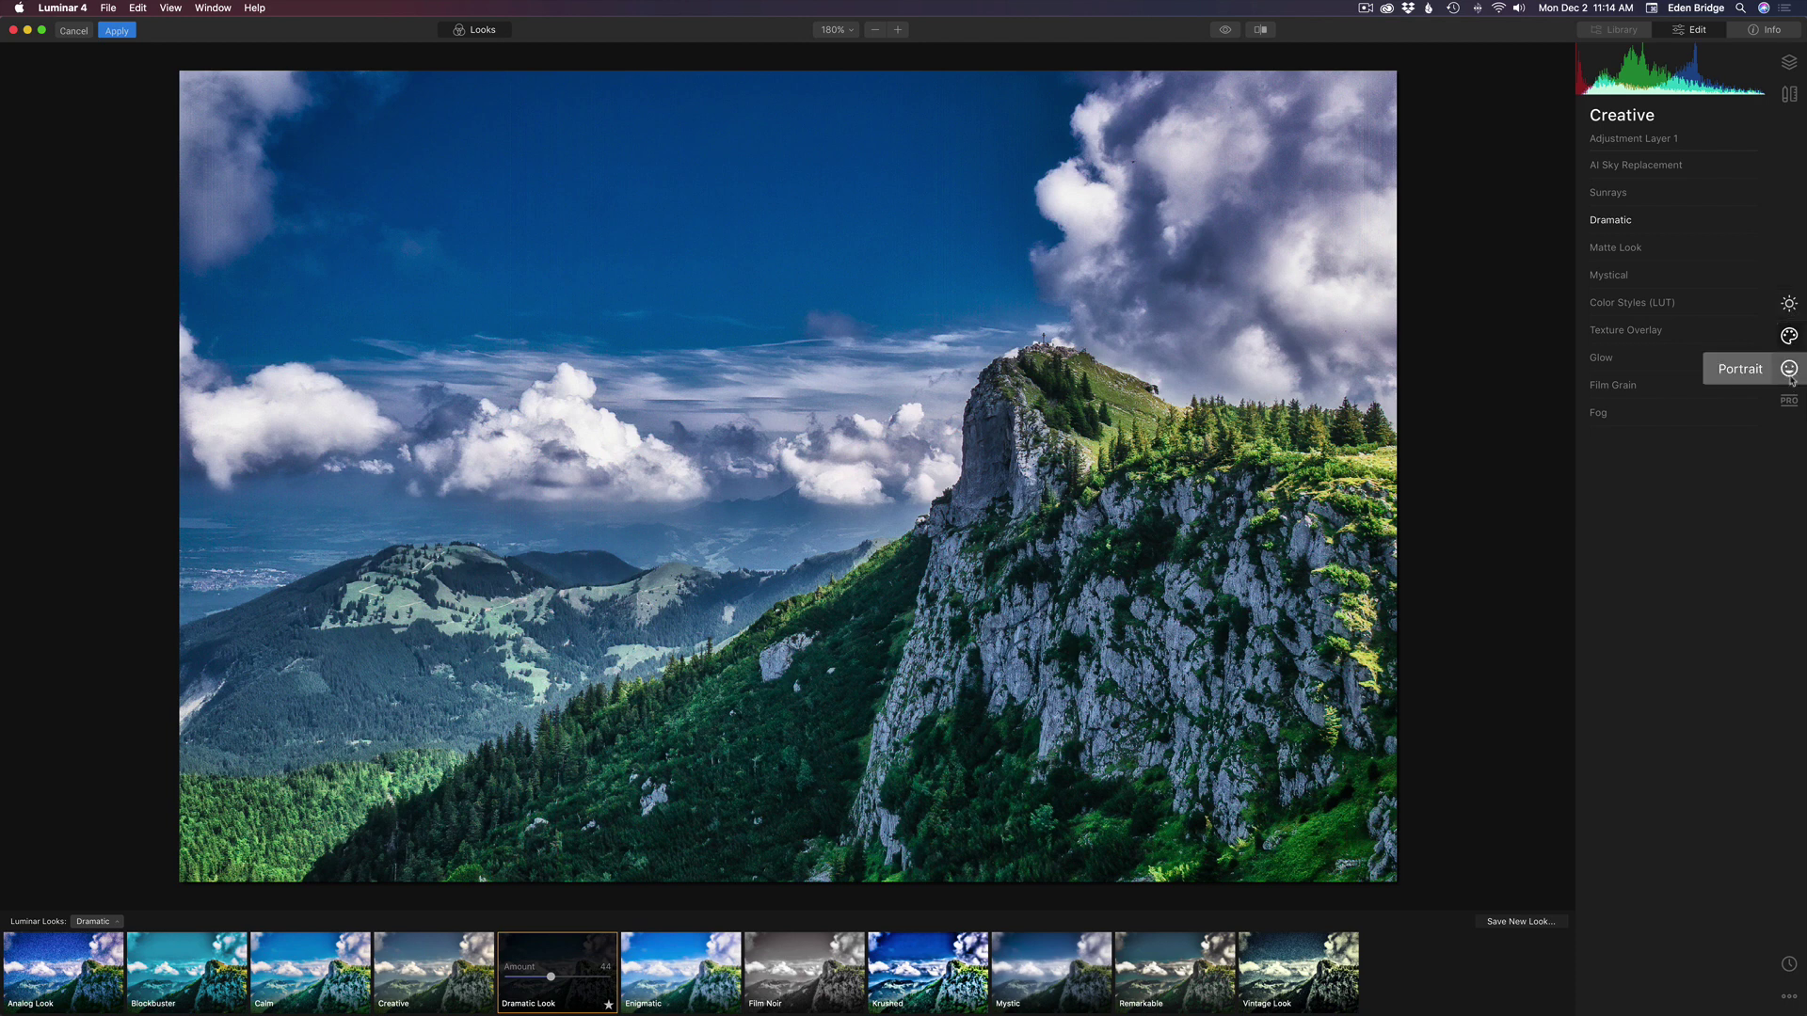
left_click(1789, 303)
left_click(1650, 170)
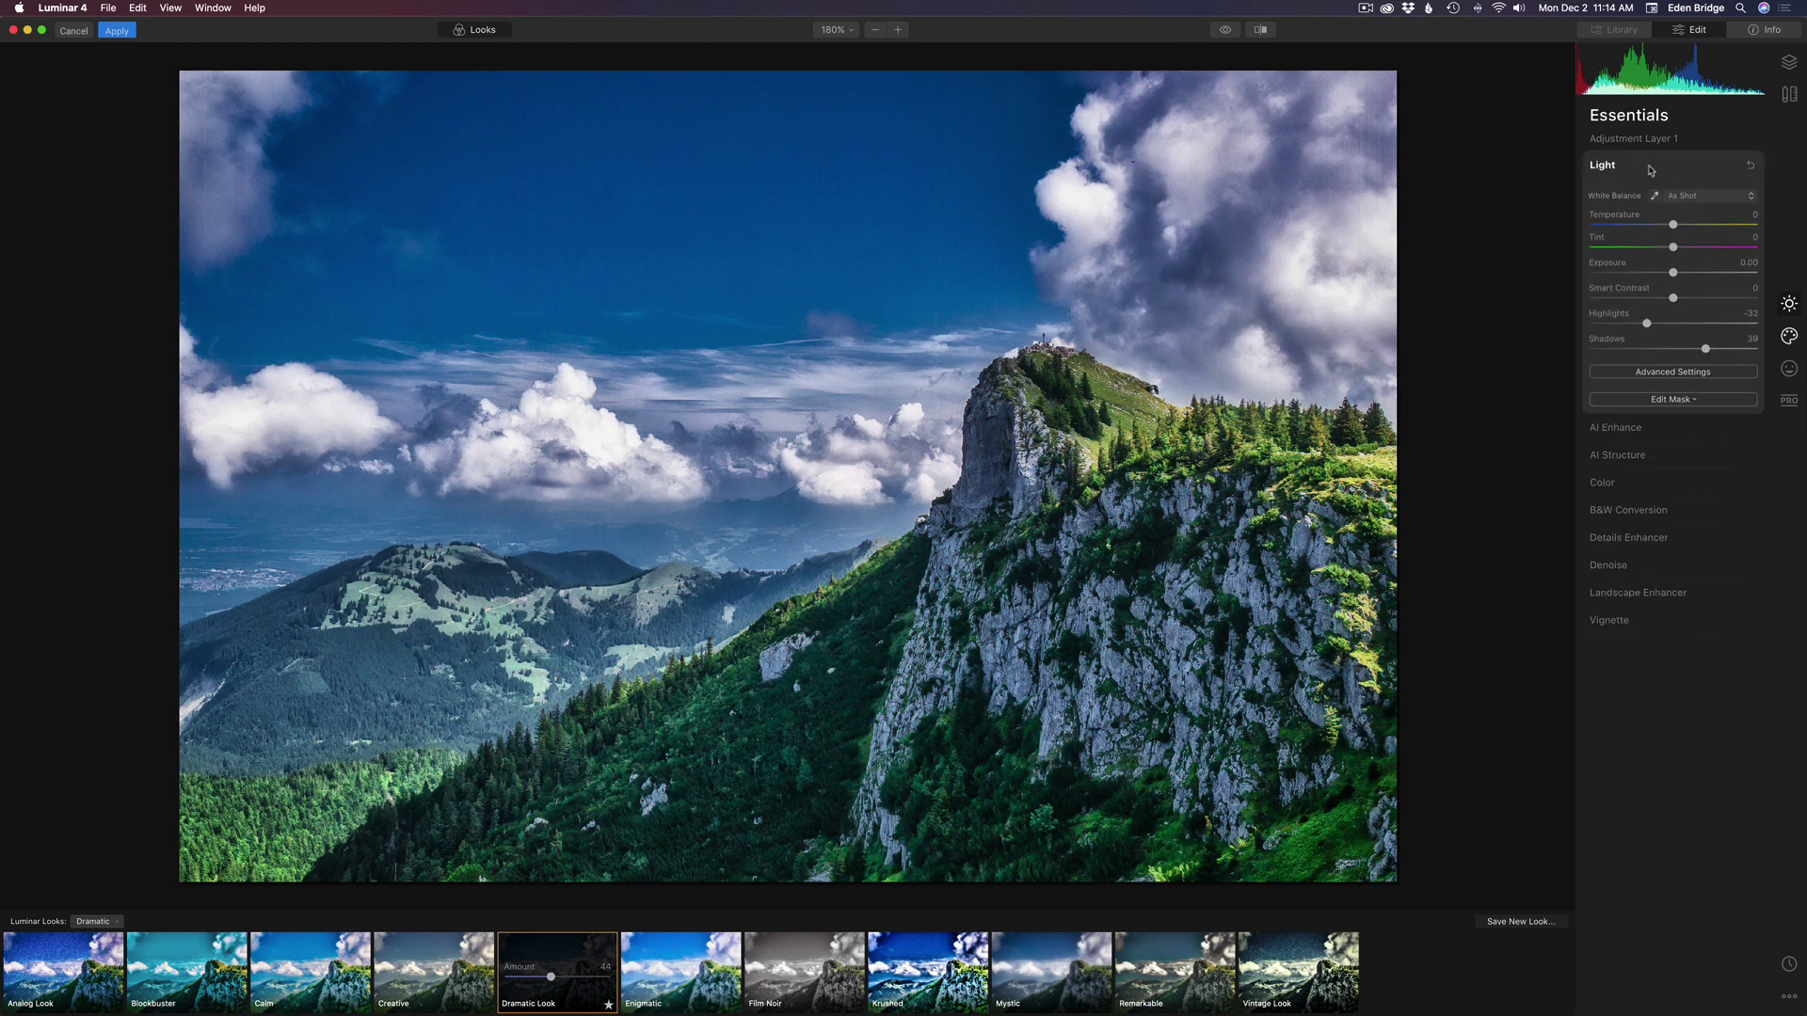